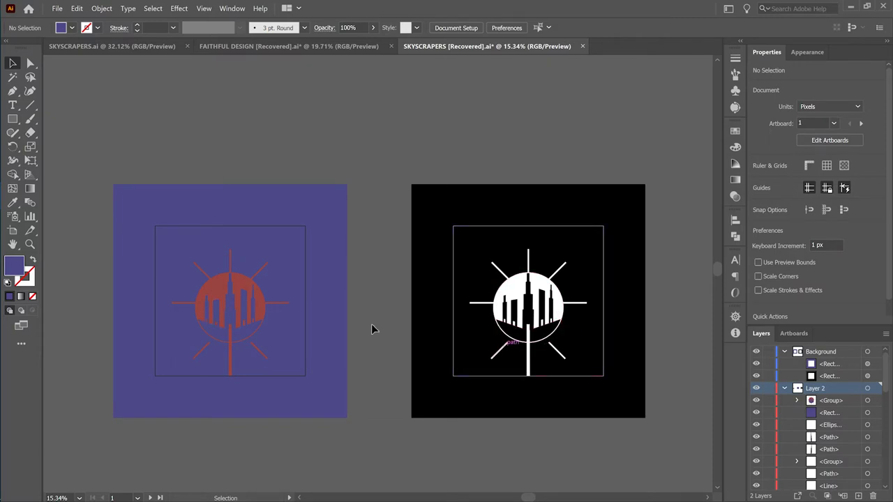
key("z")
left_click_drag(201, 331, 217, 345)
left_click_drag(626, 331, 425, 321)
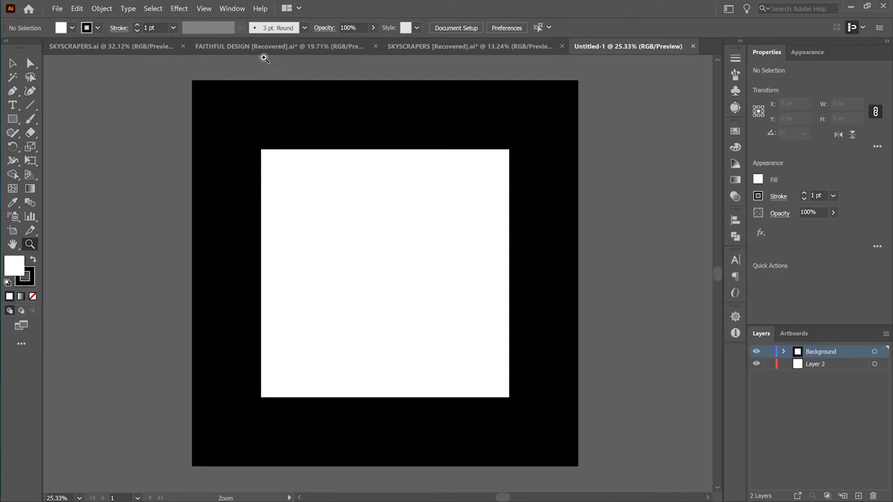
- Review the stroke settings of the rectangle in the Background layer and remove its fill
left_click(784, 352)
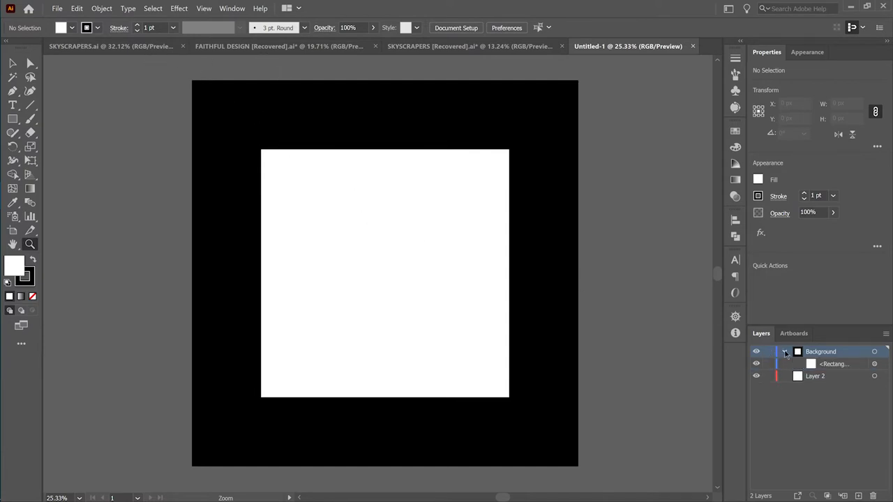
left_click(831, 368)
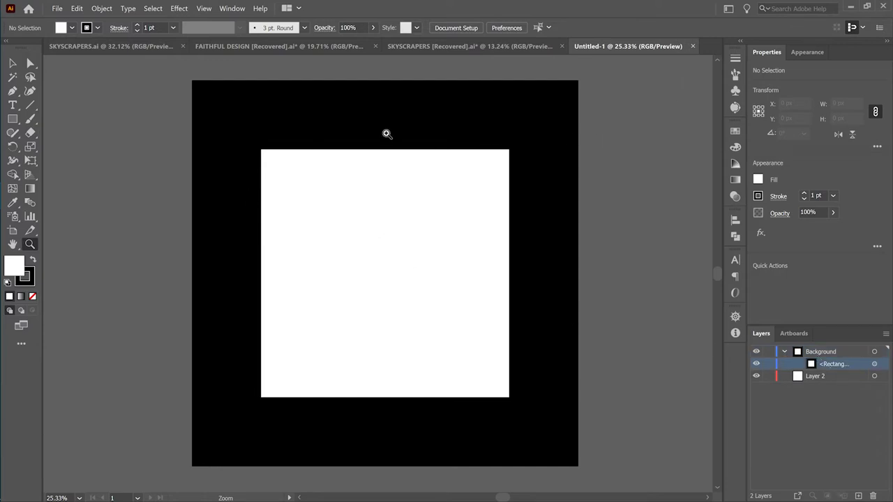
key("v")
left_click(419, 136)
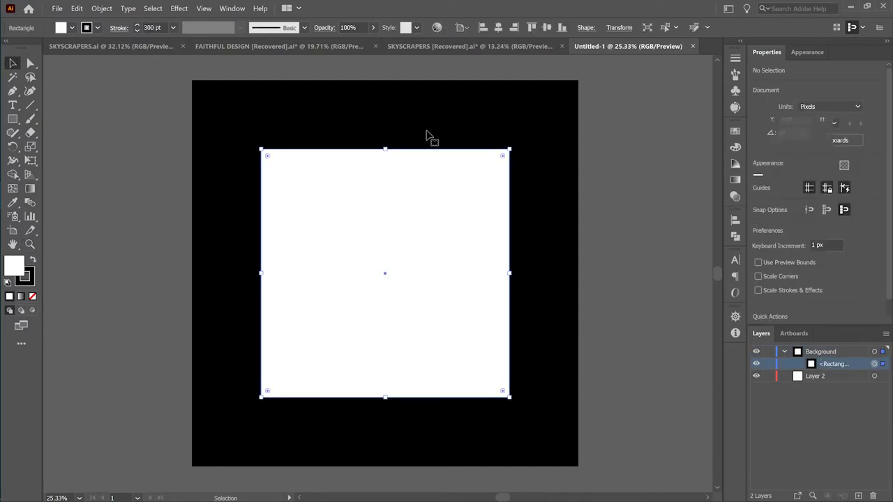
left_click(733, 58)
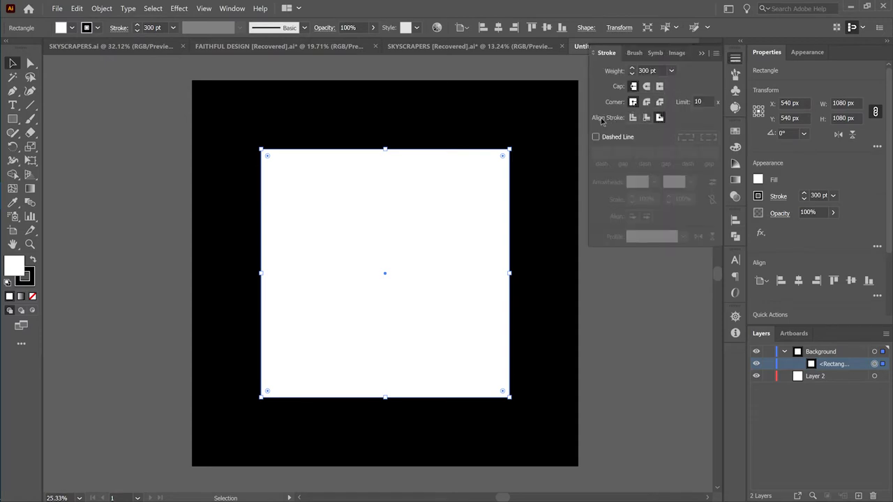
left_click(702, 55)
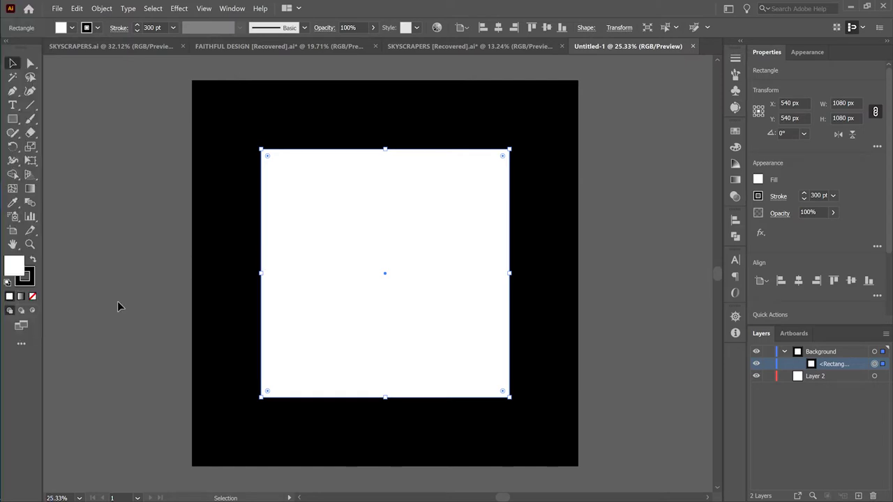
left_click(33, 296)
left_click(349, 297)
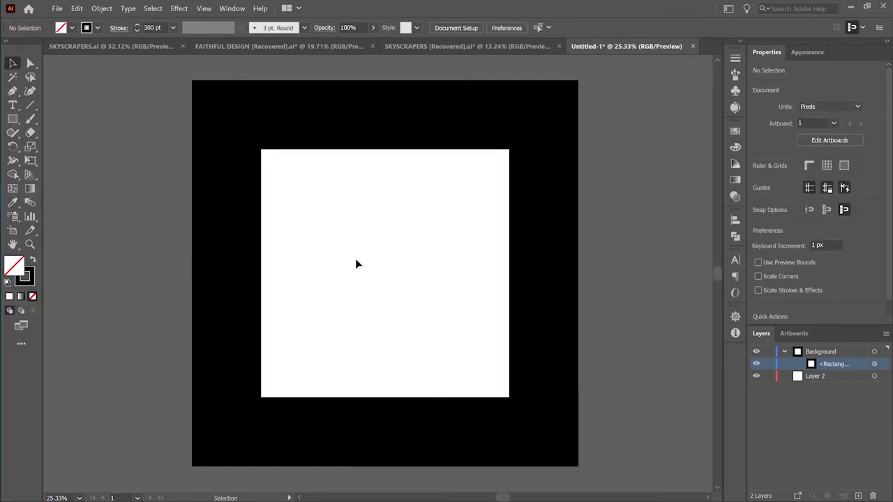
- Lock the Background layer and make Layer 2 the active layer
key("ctrl+a")
left_click(404, 263)
left_click(784, 351)
left_click(768, 352)
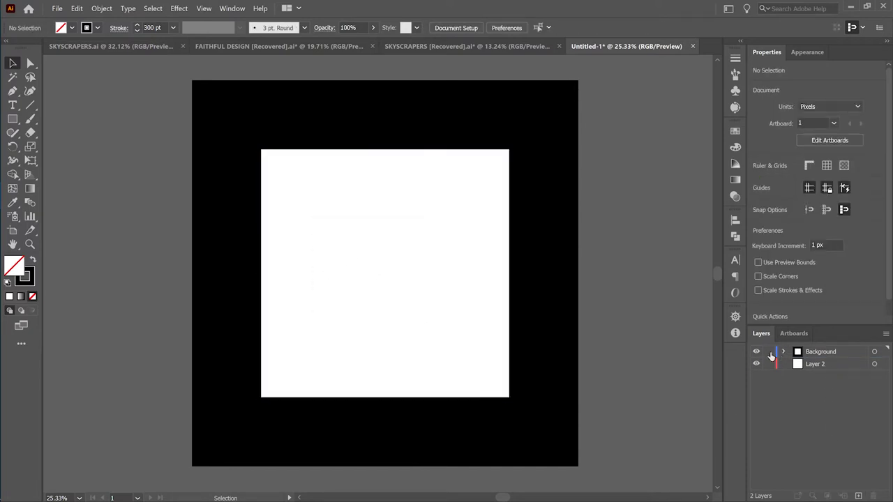
left_click(821, 366)
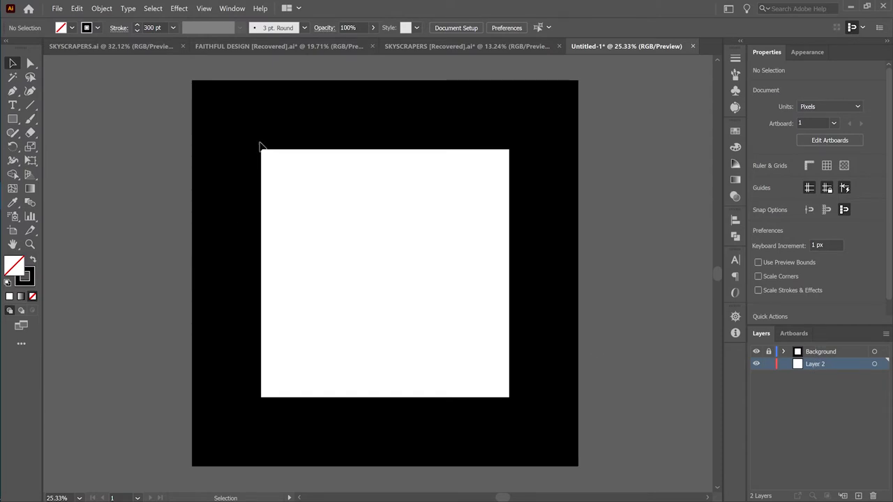
left_click(808, 353)
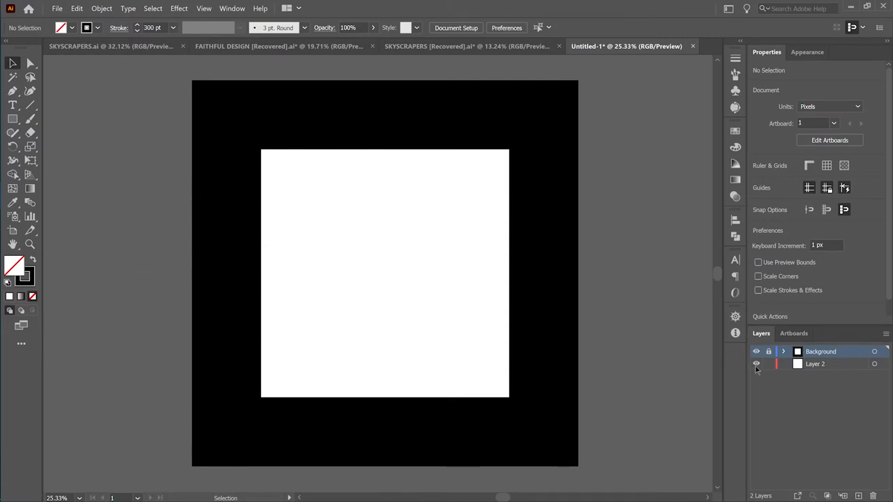
left_click(795, 367)
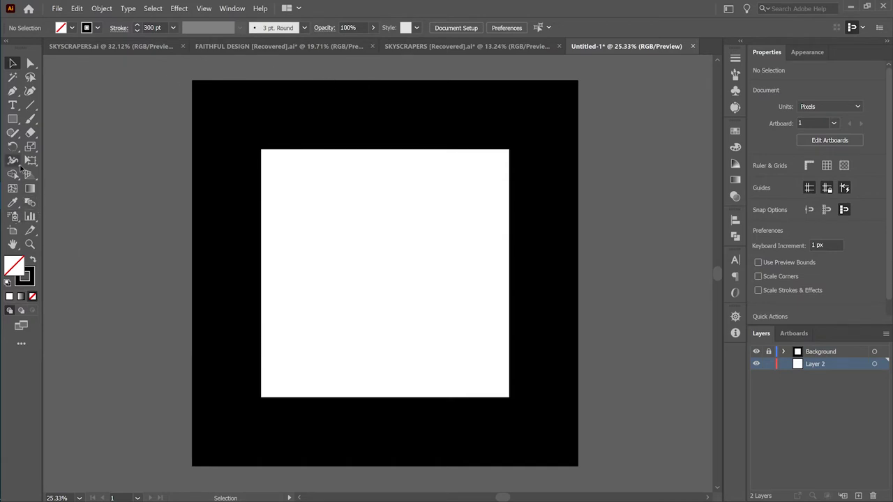
- Draw a vertical line about 655 px tall near the middle of the white square on Layer 2
left_click(12, 119)
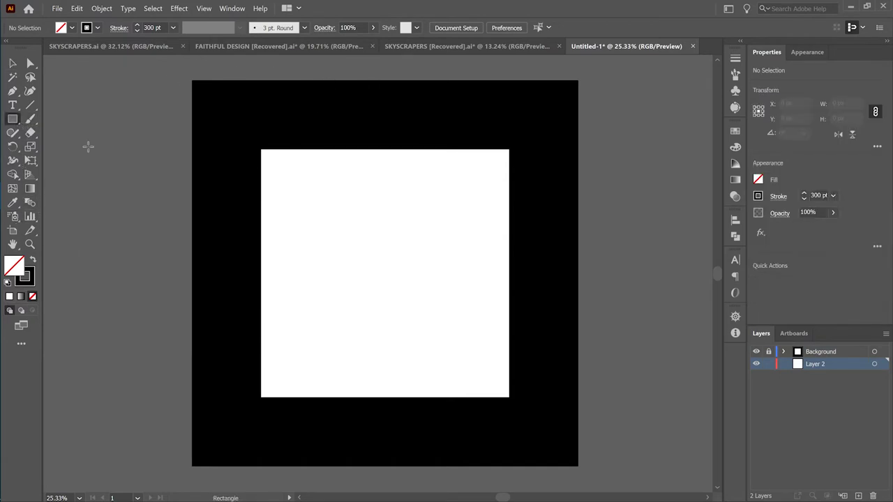
left_click(30, 105)
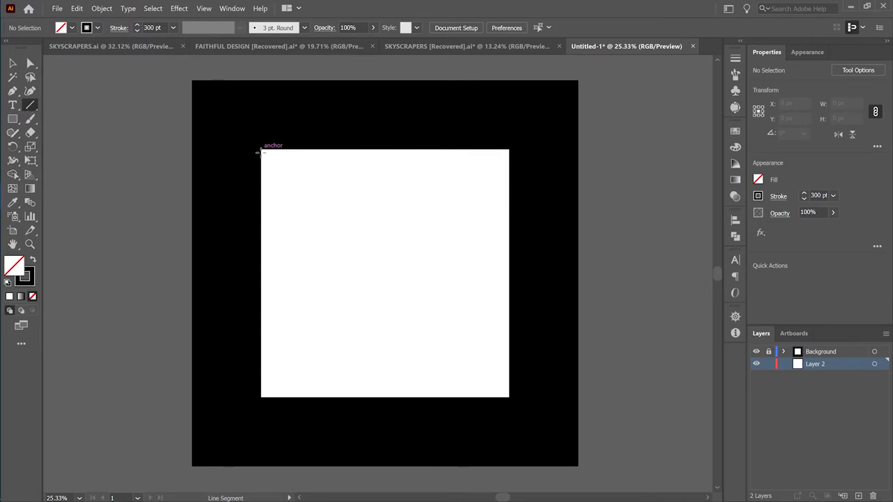
left_click(381, 199)
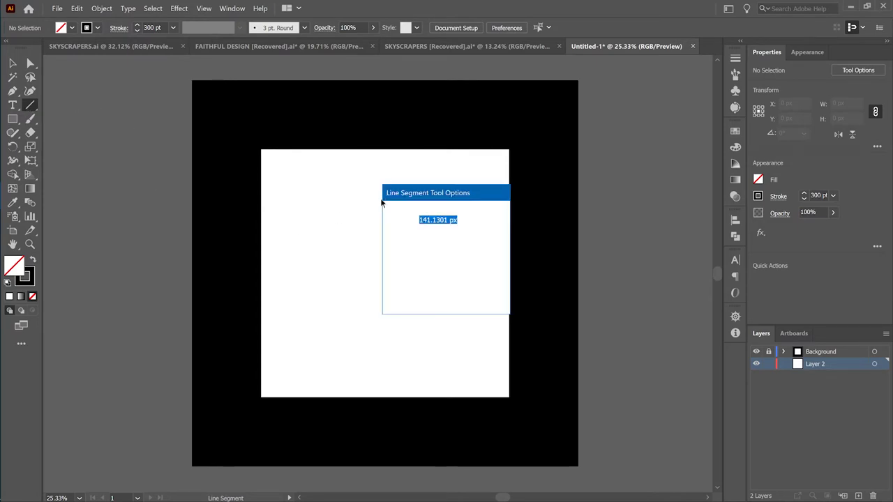
left_click(460, 289)
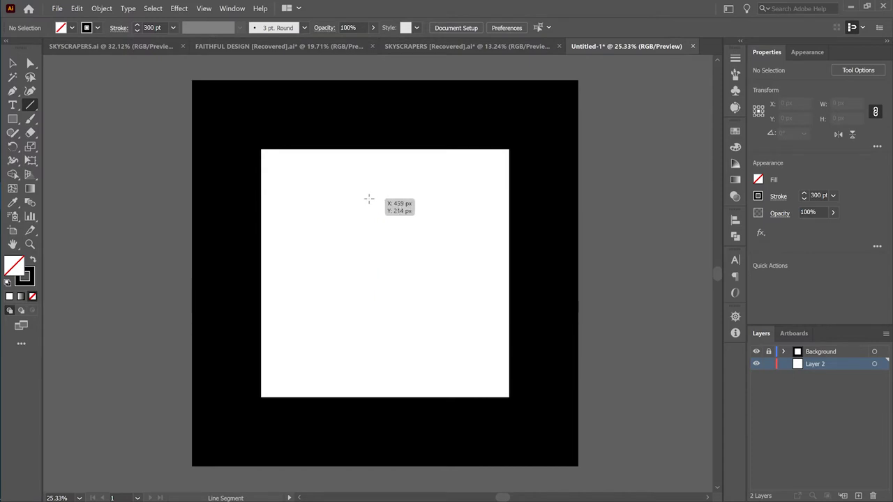
left_click_drag(382, 189, 391, 342)
- Set the vertical line's stroke weight to 16 pt and deselect it
left_click(172, 28)
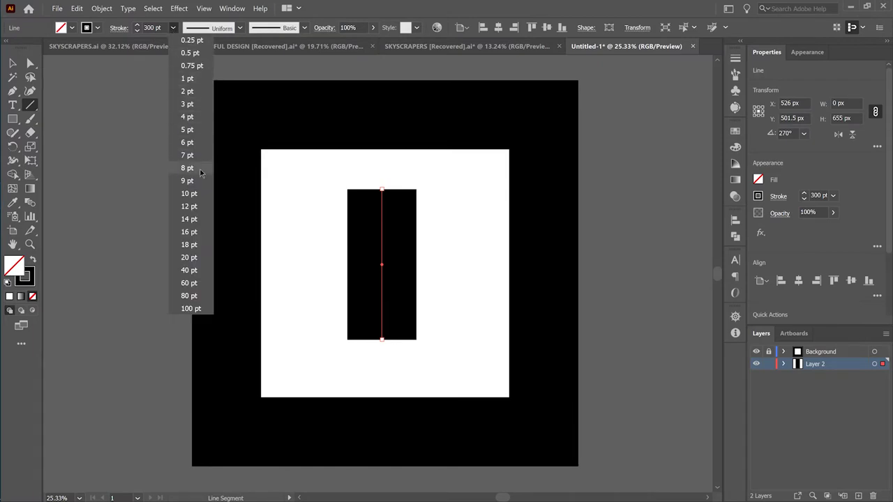
left_click(187, 130)
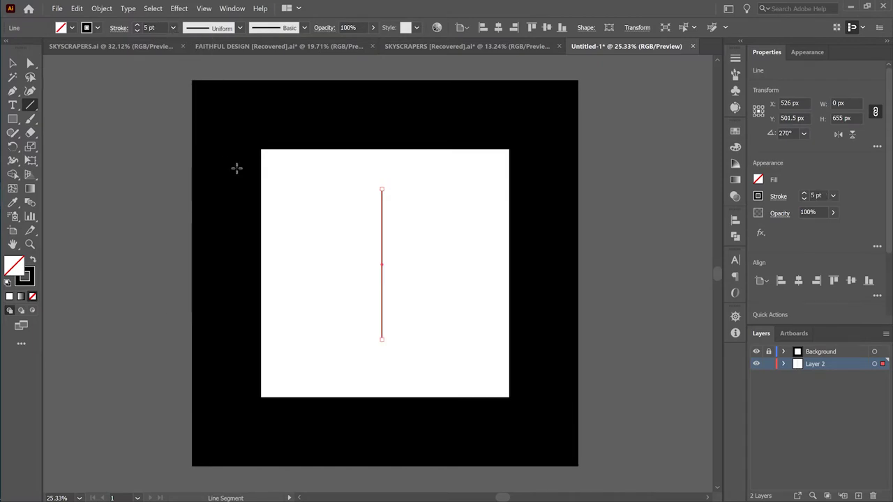
left_click(173, 28)
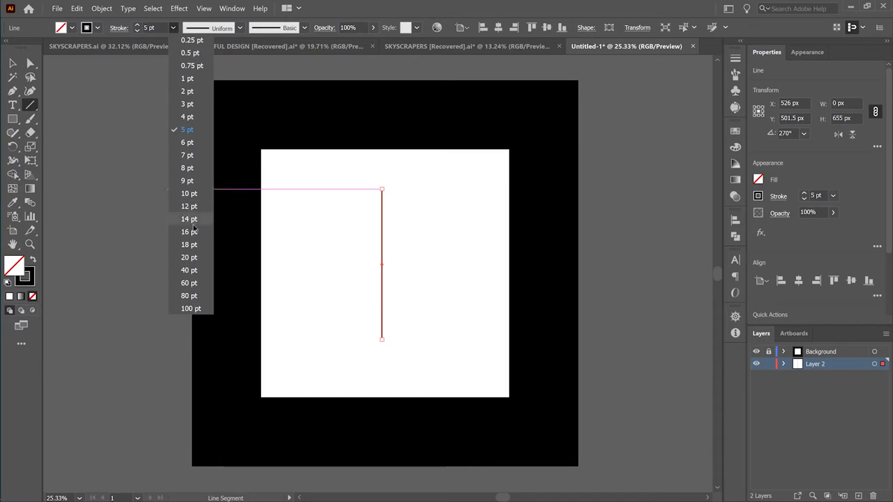
left_click(189, 232)
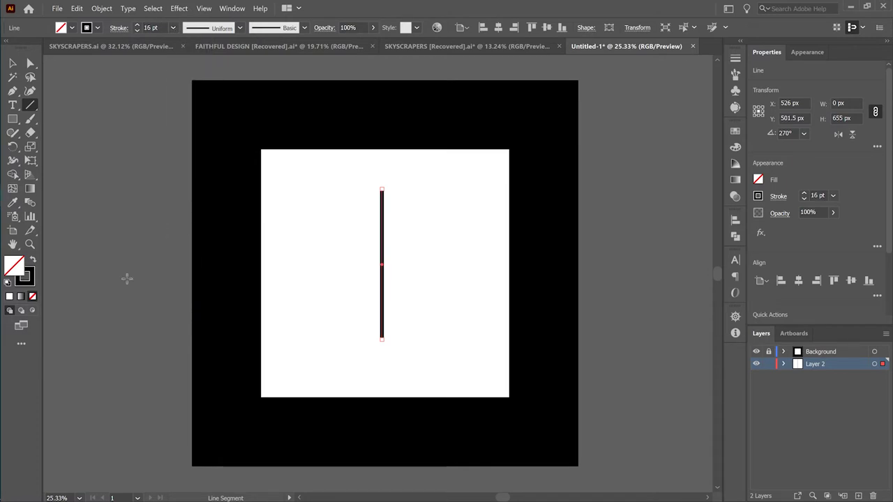
key("v")
left_click(414, 268)
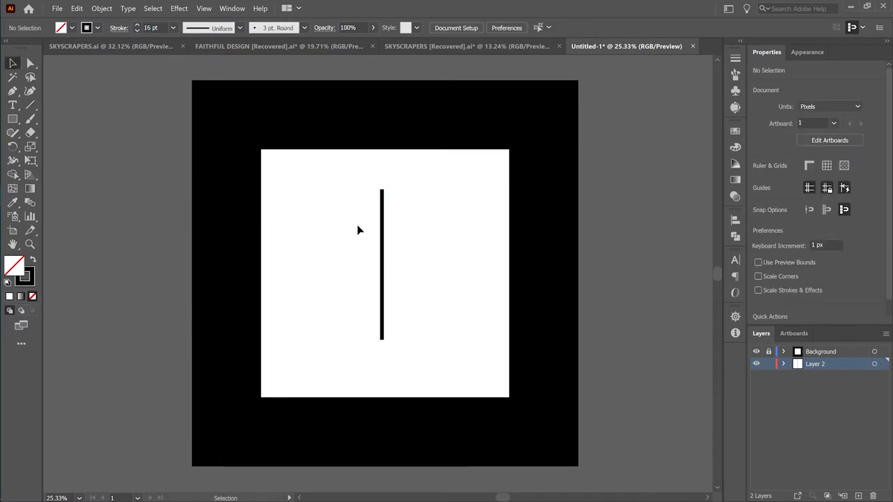
left_click(382, 256)
key("a")
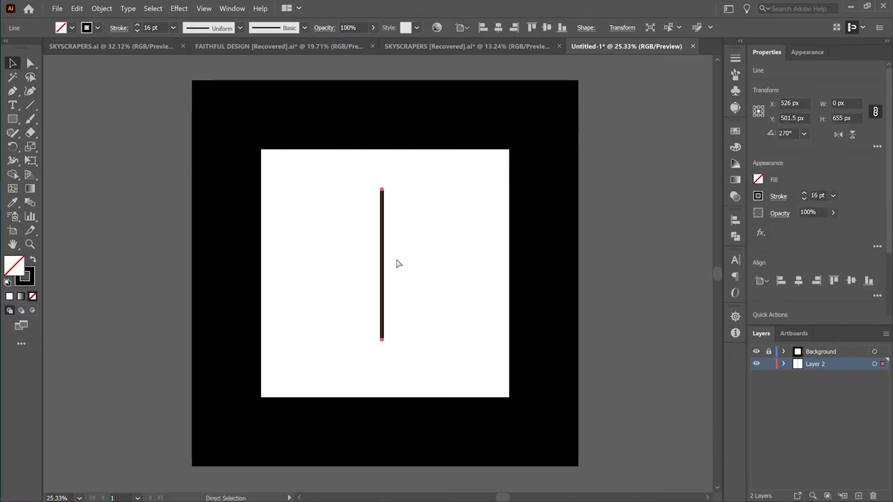
key("v")
left_click(391, 275)
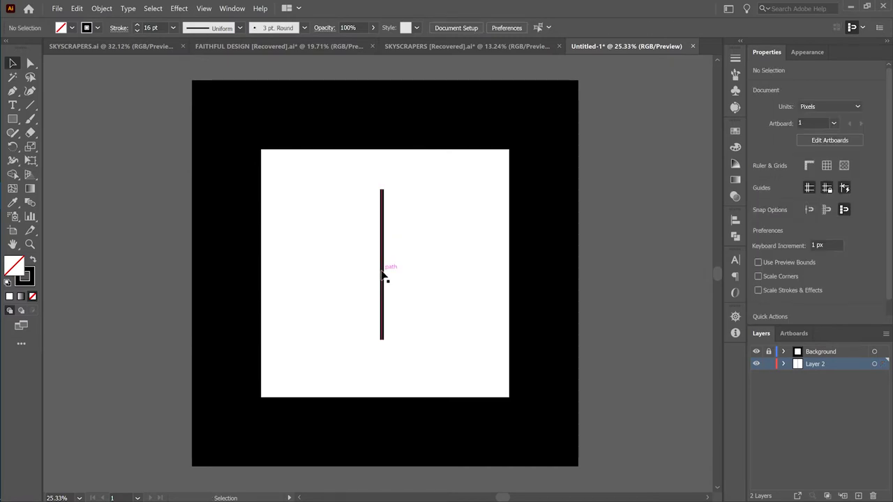
left_click(384, 275)
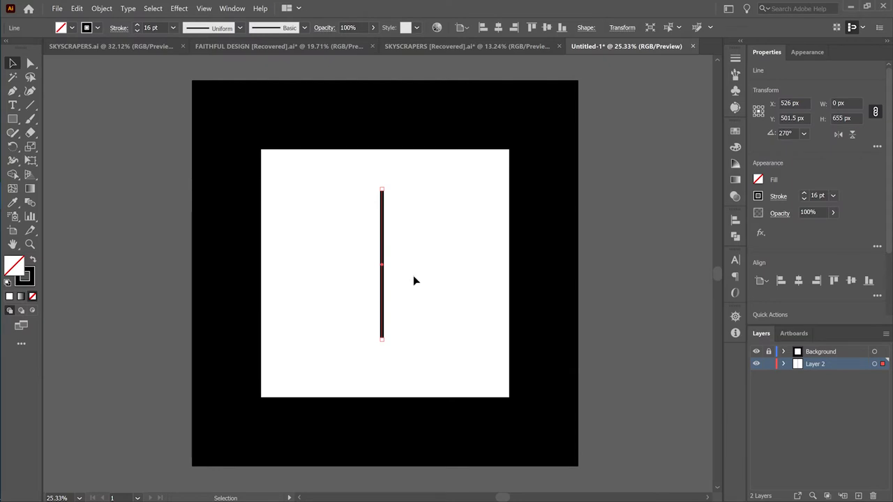
key("a")
left_click_drag(385, 244, 432, 283)
key("ctrl+z")
left_click(352, 181)
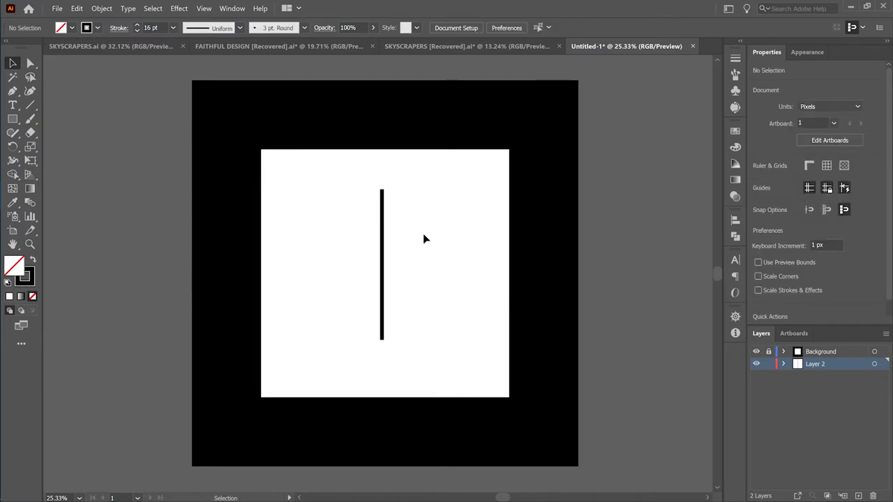
- Duplicate the 16 pt line in place and lower the copy's top anchor so it is about 456 px tall
left_click(383, 196)
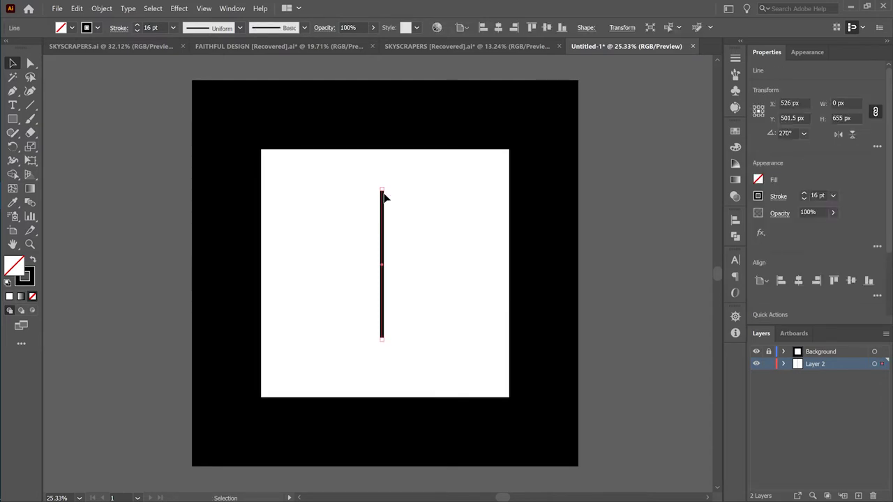
key("a")
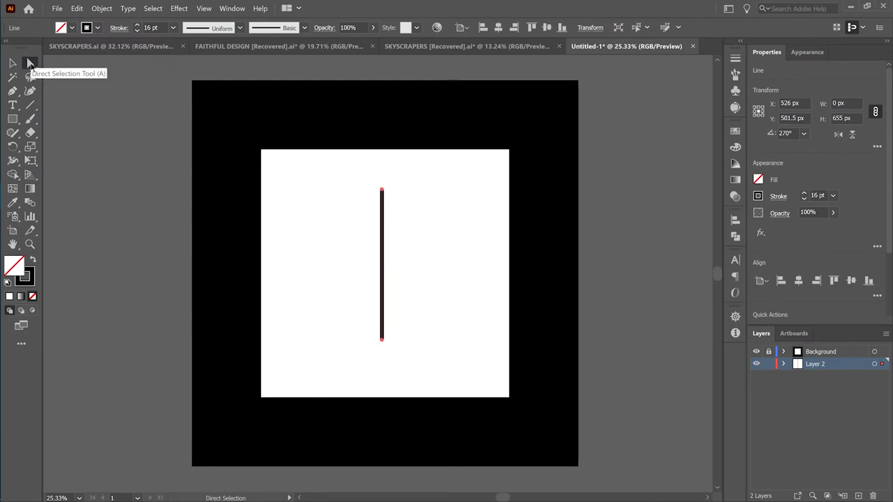
left_click(383, 193)
left_click_drag(383, 194, 381, 240)
left_click(424, 277)
key("v")
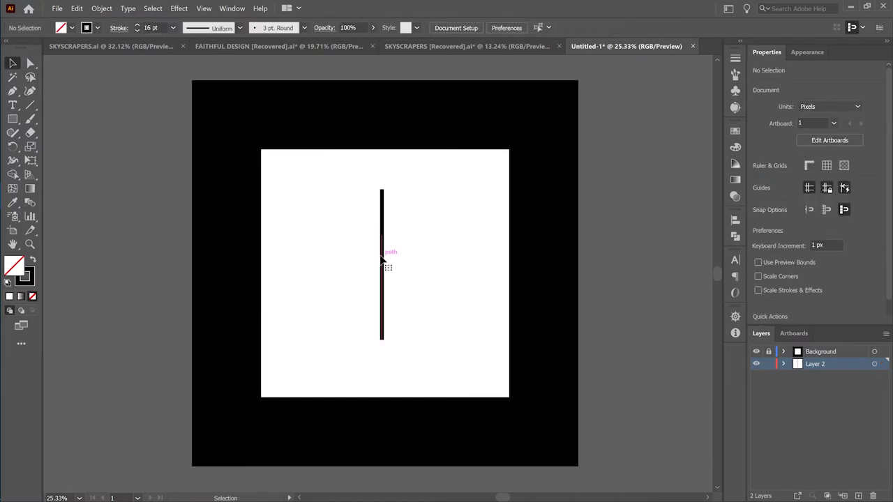
- Set the stroke weight of the shorter line to 40 pt
left_click(381, 259)
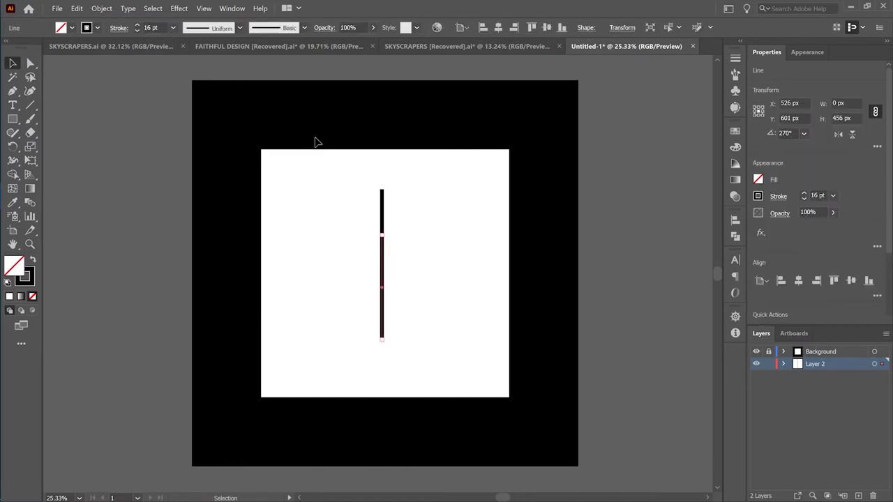
left_click(172, 28)
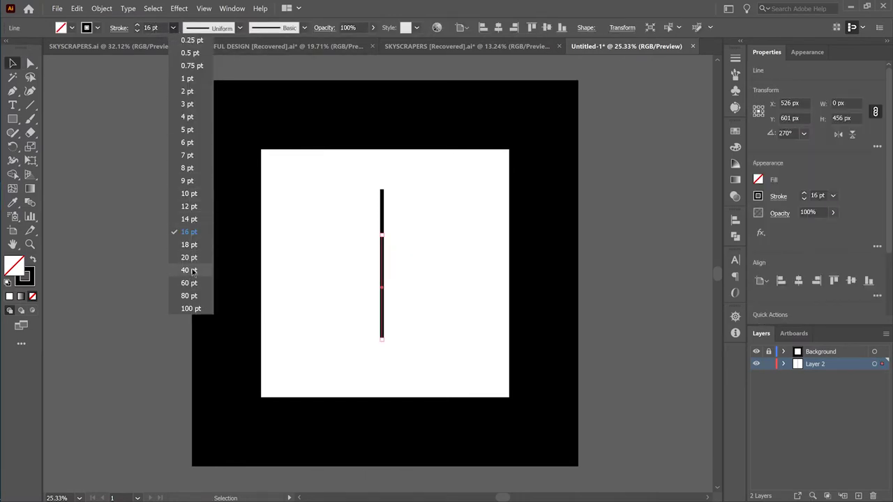
left_click(193, 271)
left_click(126, 303)
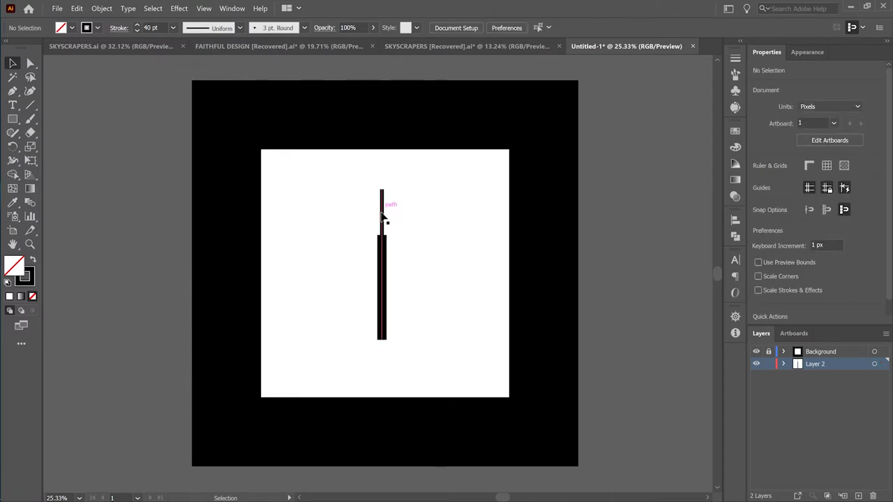
- Duplicate the 40 pt line in place, shorten the copy from its top anchor to about 228 px tall, and select it
left_click(383, 262)
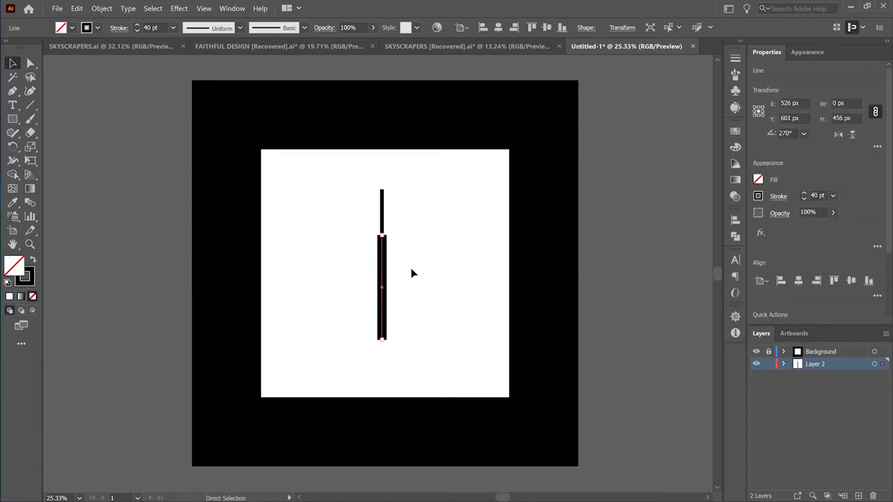
left_click(412, 274)
left_click(411, 273)
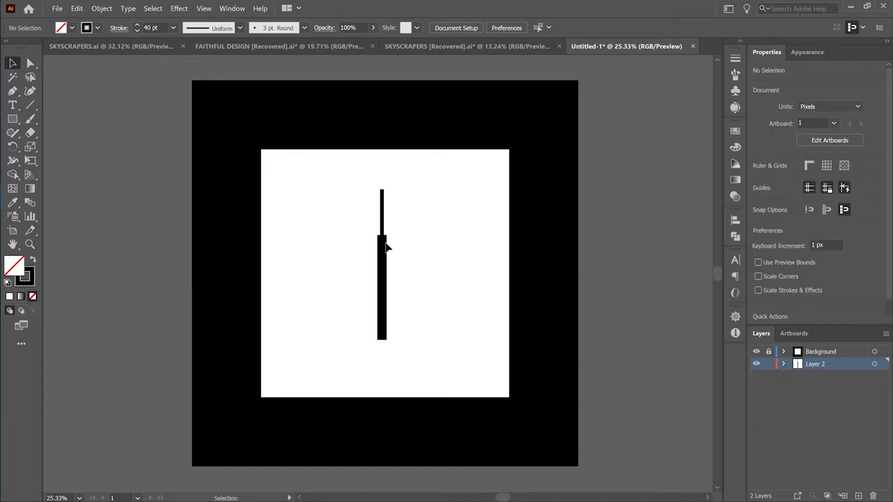
key("a")
left_click(382, 237)
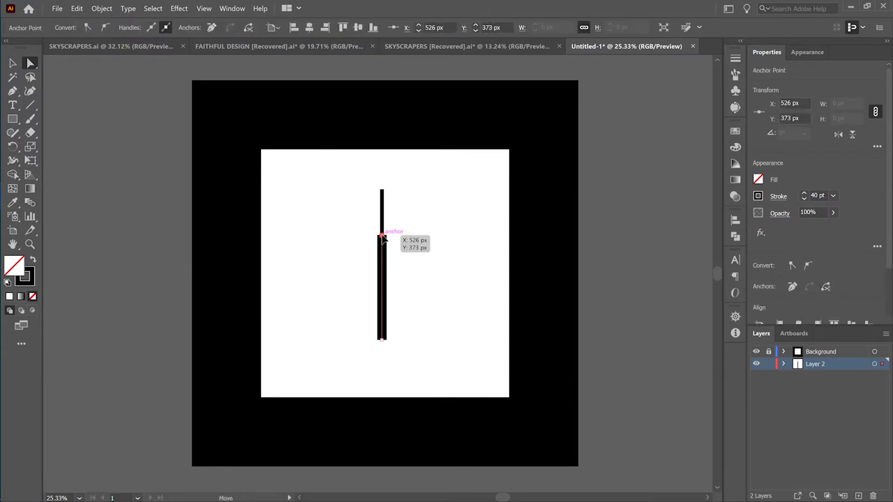
left_click_drag(382, 237, 381, 288)
key("v")
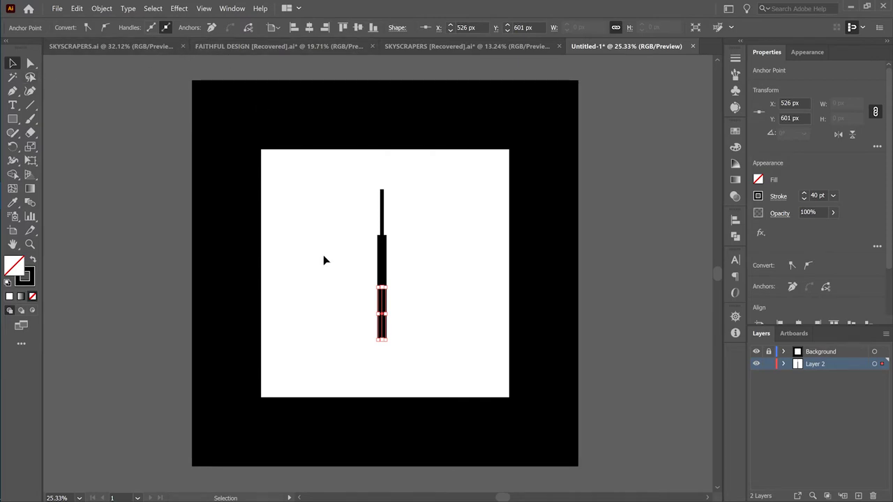
left_click(383, 309)
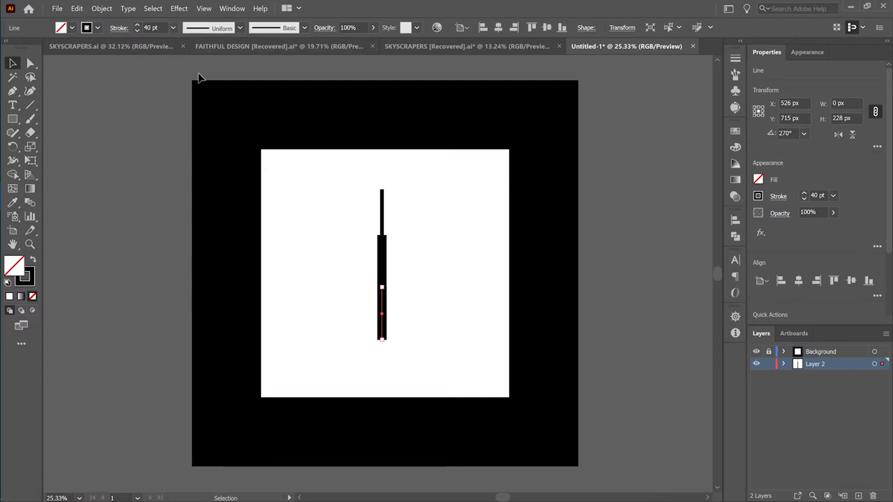
- Set the stroke weight of the shortest line to 80 pt and deselect it
left_click(172, 27)
left_click(186, 296)
left_click(404, 332)
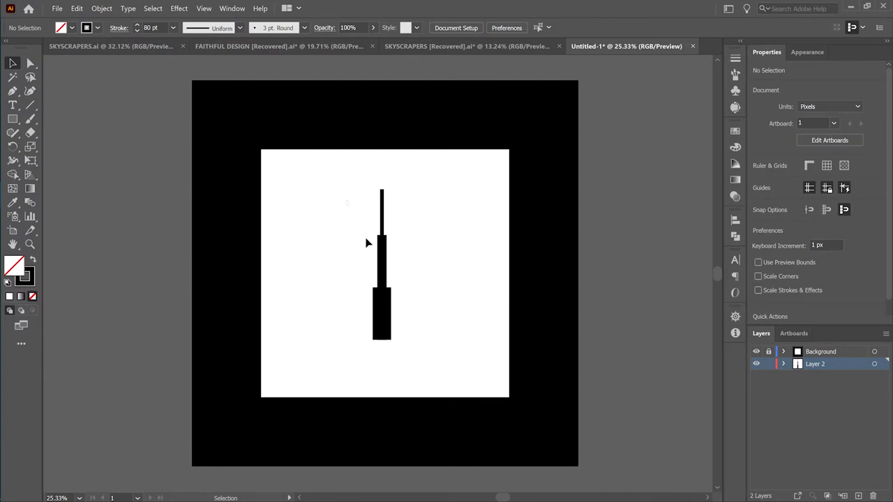
- Group the three stacked vertical lines into one tower and deselect it
left_click_drag(367, 244, 429, 361)
left_click(408, 296)
left_click_drag(360, 184, 430, 357)
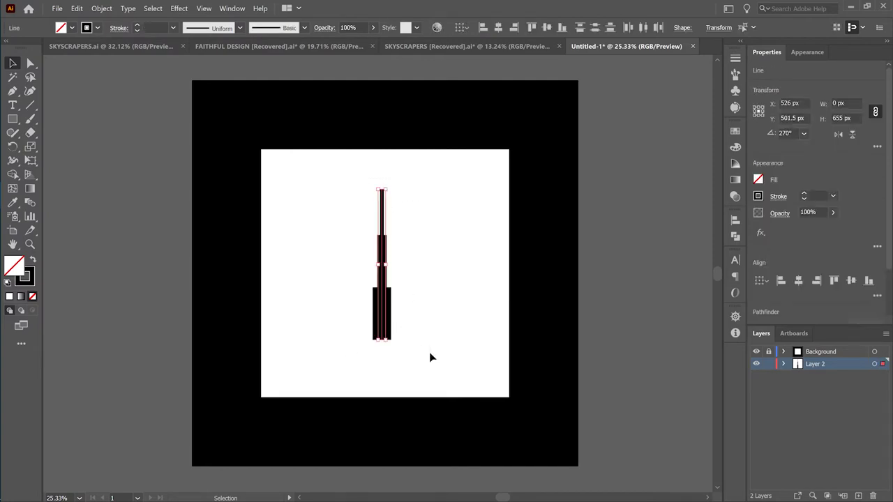
key("a")
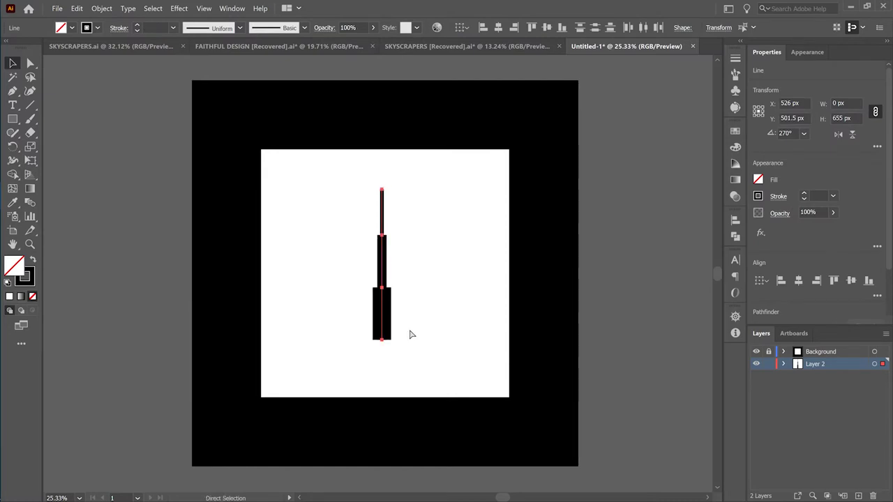
key("v")
left_click(429, 280)
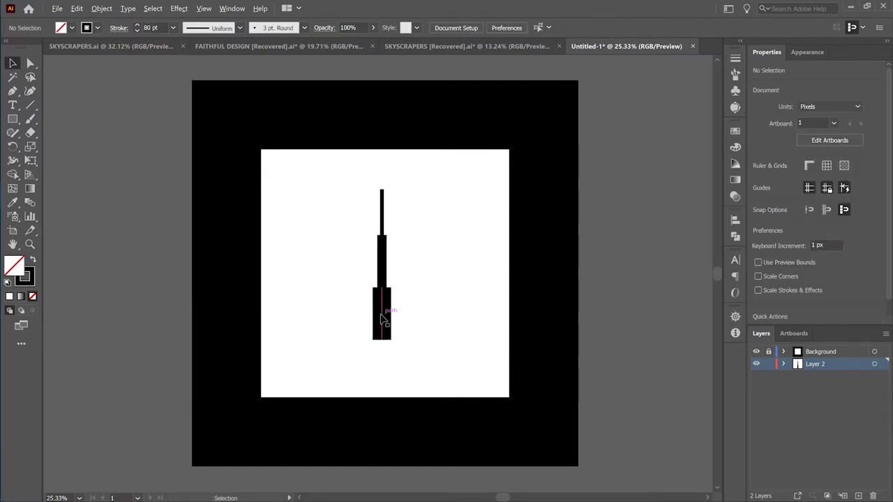
- Duplicate the tower group to either side and distribute the three towers with equal horizontal spacing, aligned to the selection
left_click_drag(381, 319, 347, 314)
left_click_drag(273, 193, 437, 324)
left_click(767, 285)
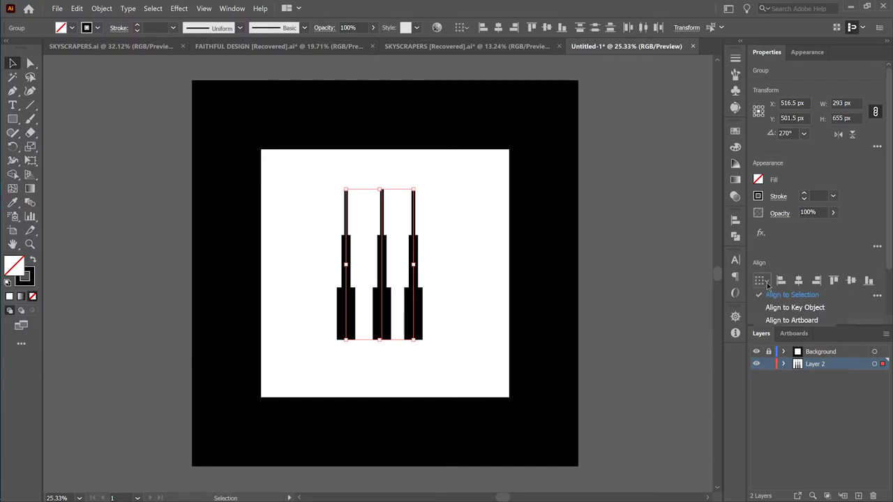
left_click(768, 294)
left_click(876, 296)
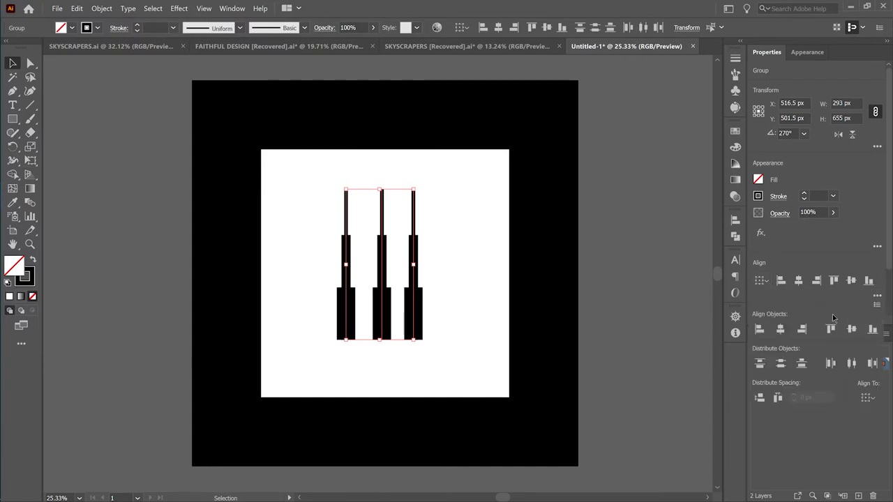
left_click(778, 399)
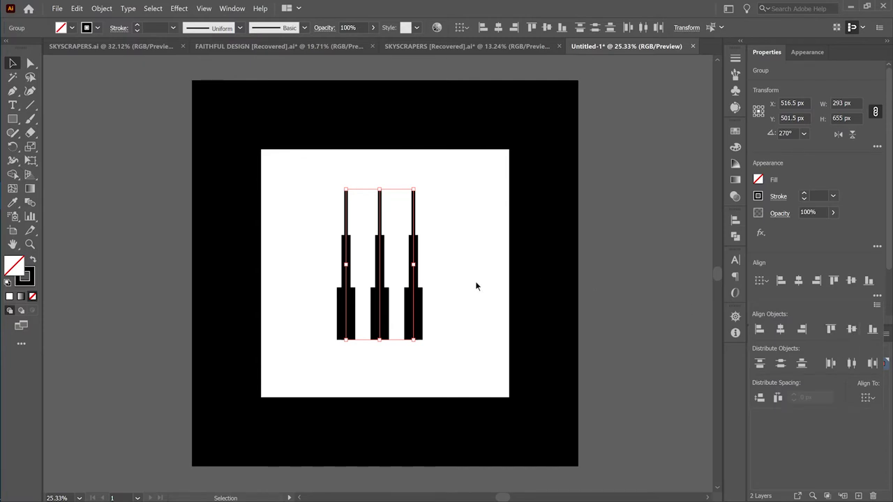
left_click(333, 180)
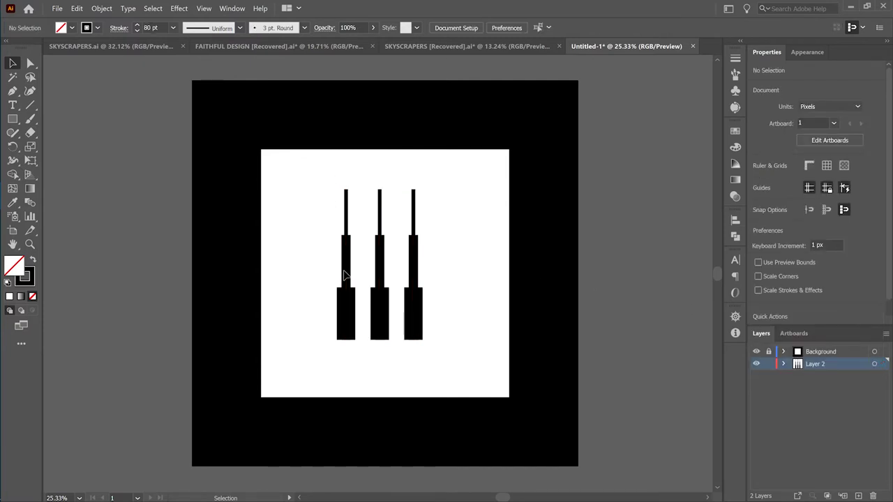
- Ungroup the right tower's lines and deselect them
left_click(349, 273)
left_click(412, 256)
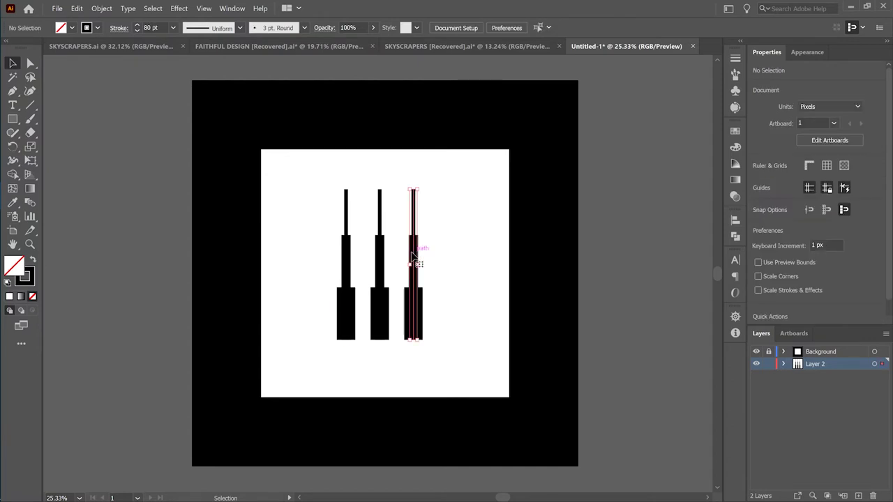
left_click(412, 257)
right_click(414, 247)
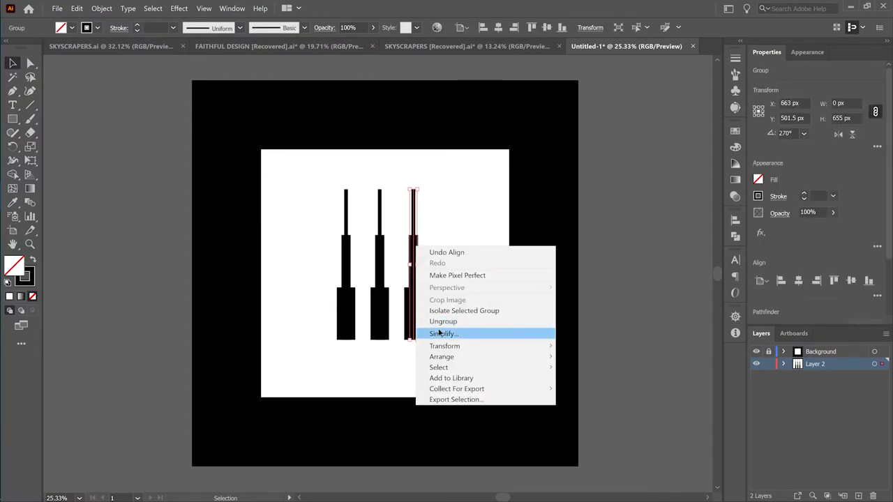
left_click(442, 321)
left_click(389, 234)
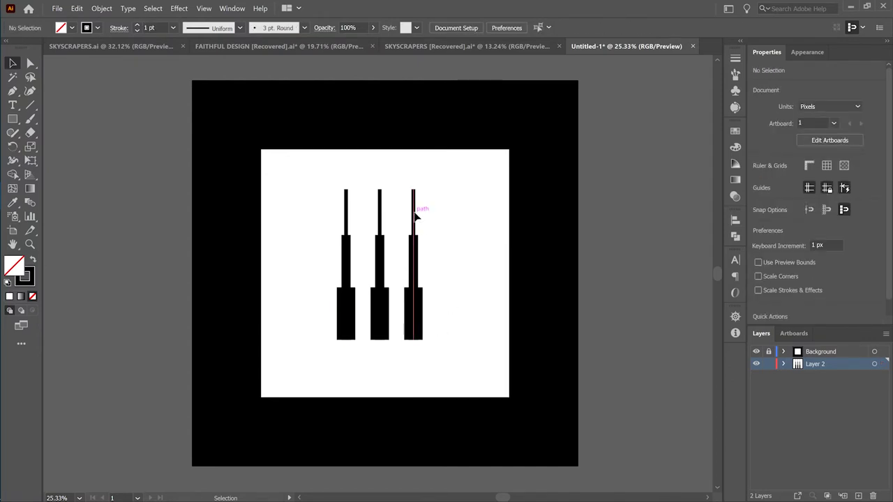
- Cut the right tower's thin 16 pt spire line out of the artwork
left_click(414, 215)
key("ctrl+x")
left_click(429, 241)
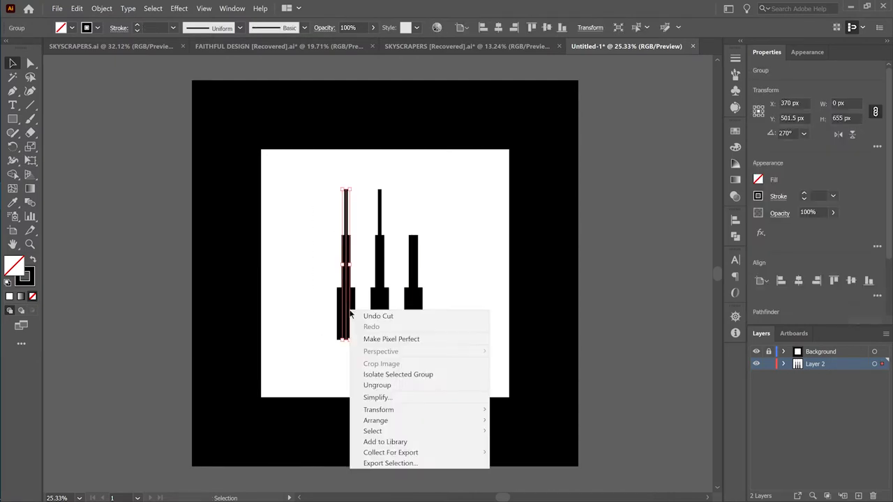
- Ungroup the left tower and send its 16 pt spire line to the back
left_click(371, 385)
left_click(349, 375)
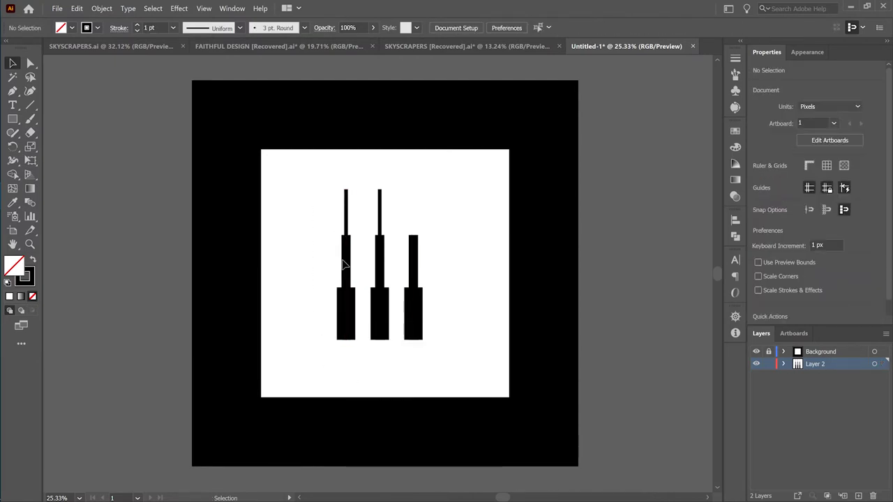
left_click(346, 265)
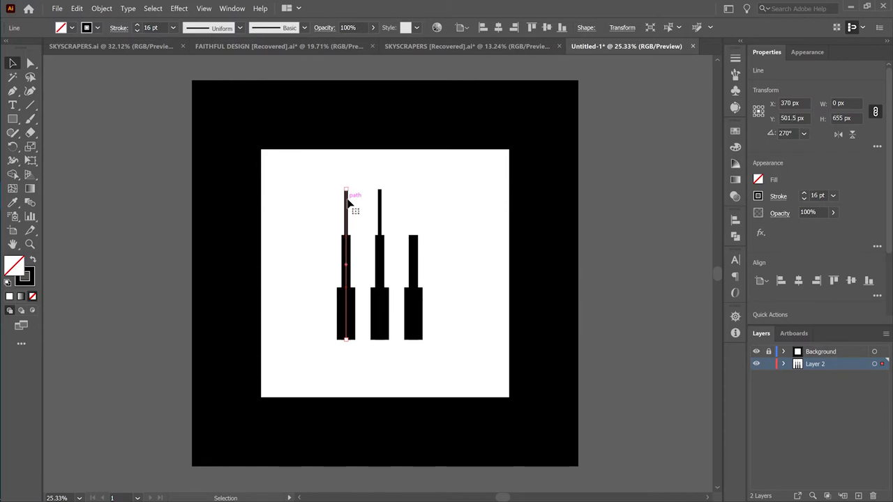
right_click(347, 205)
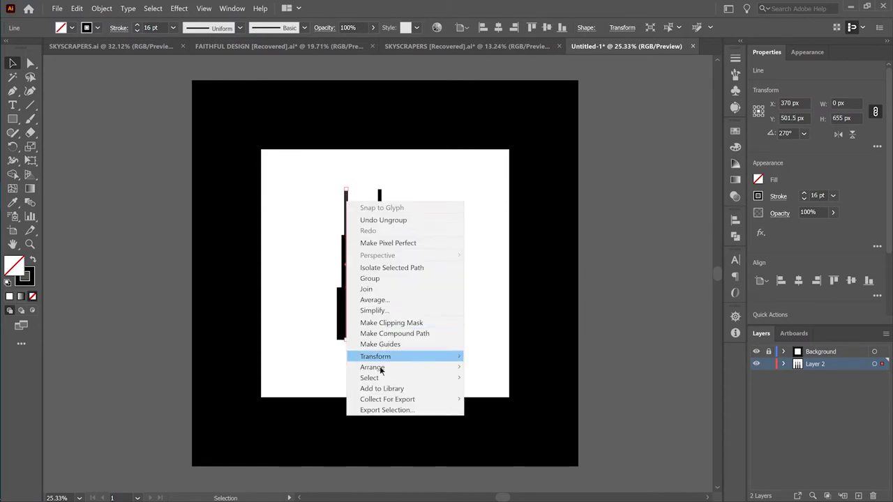
mouse_move(415, 367)
left_click(492, 399)
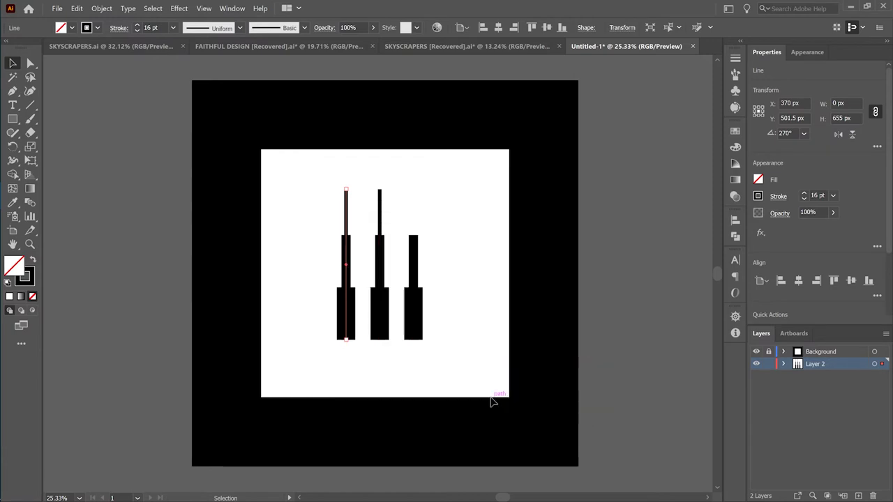
- Bring the left tower's 16 pt line forward in the stacking order and deselect it
right_click(348, 219)
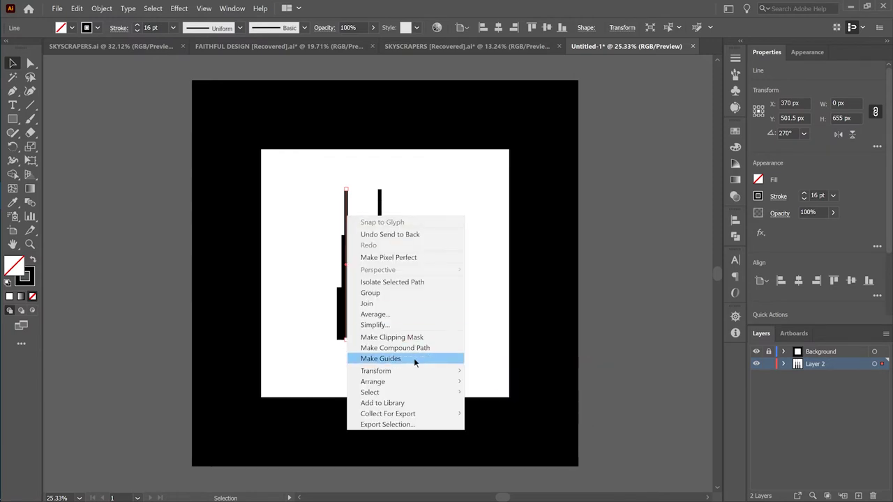
mouse_move(423, 381)
left_click(487, 390)
left_click(487, 390)
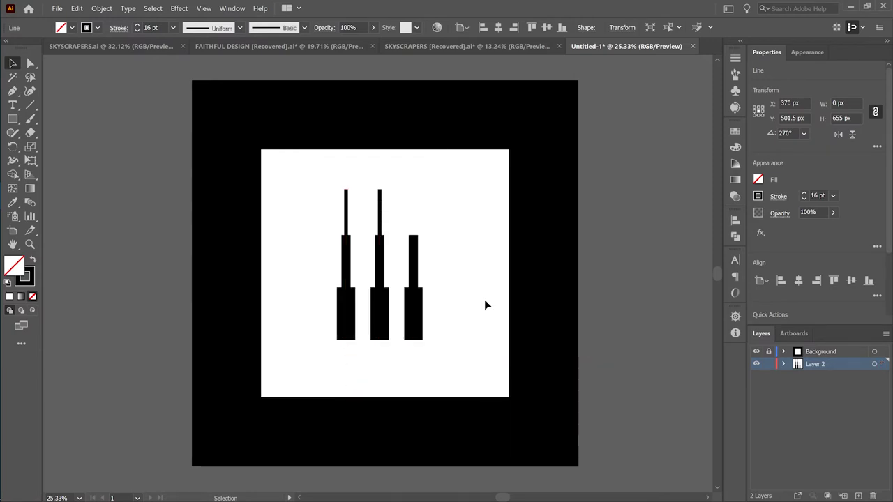
- Shorten the left tower's 16 pt line by lowering its top anchor until the line is about 105 px tall
left_click(348, 211)
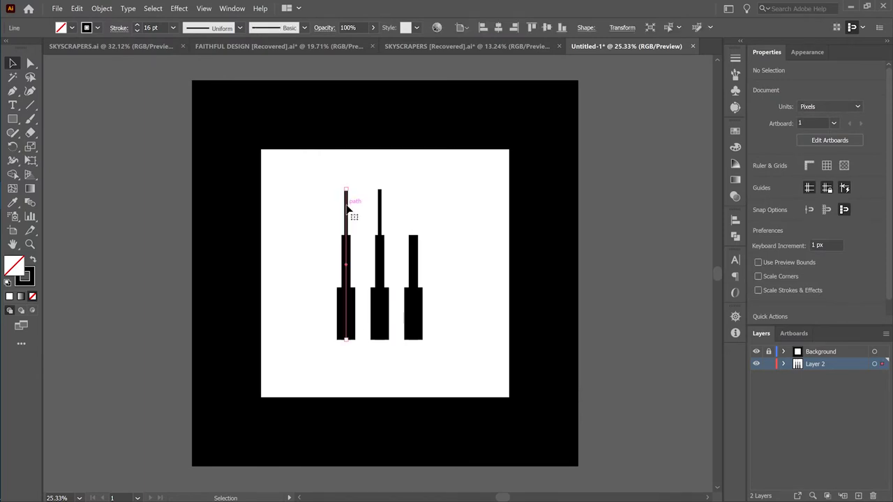
key("a")
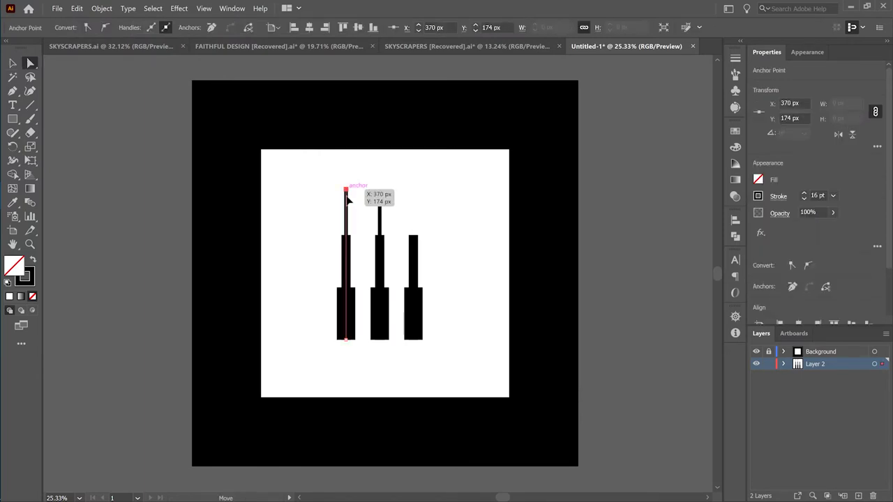
left_click_drag(347, 189, 346, 316)
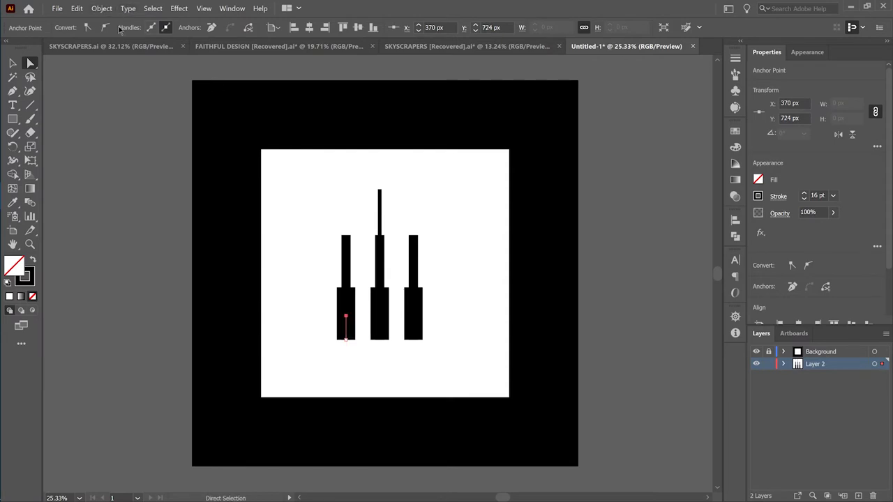
left_click(12, 63)
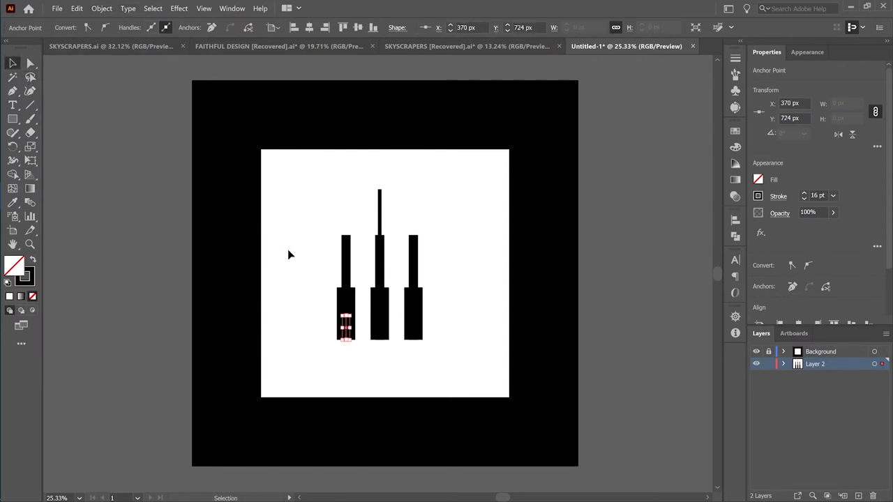
left_click(333, 328)
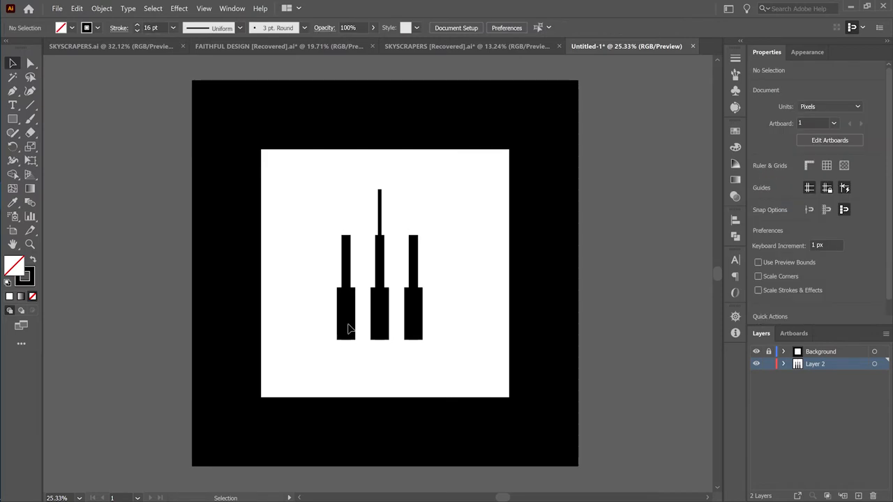
- Set the stroke weight of the left tower's shortened line to 100 pt and deselect it
left_click(346, 328)
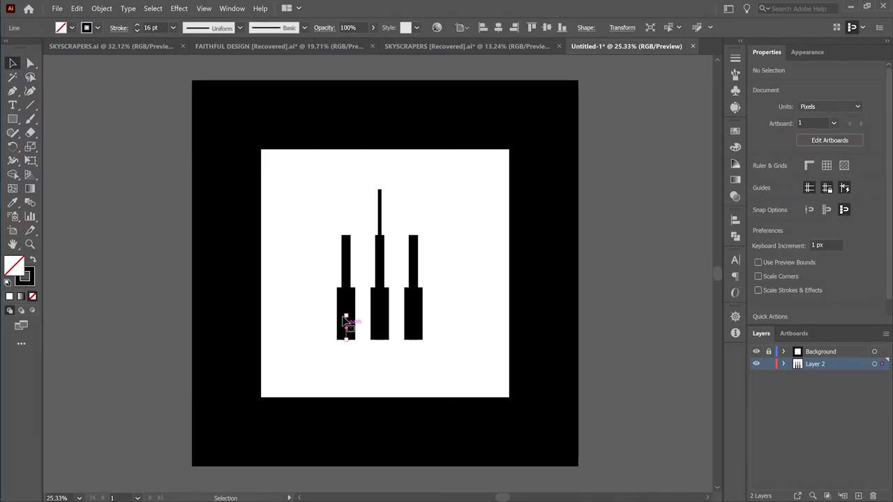
left_click(174, 28)
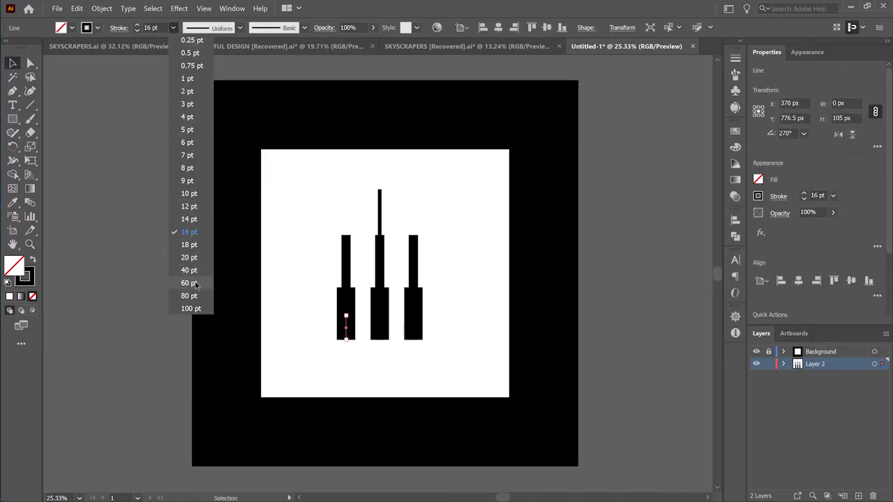
key("Escape")
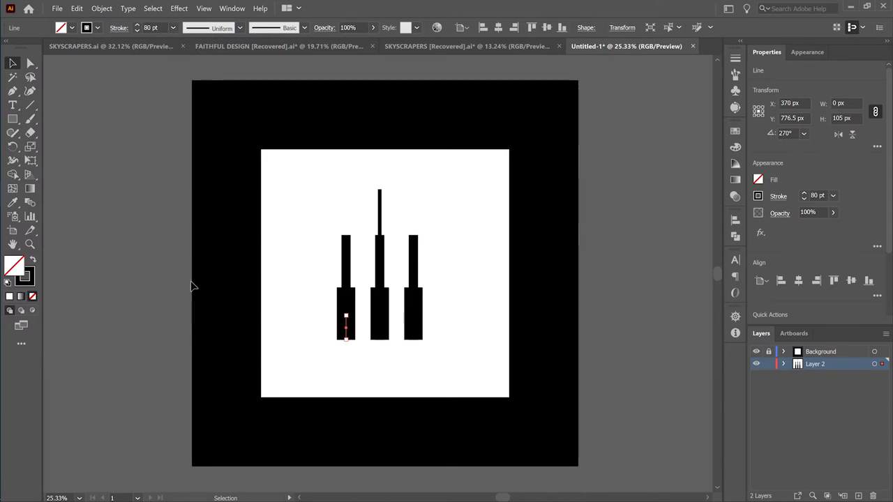
left_click(173, 28)
left_click(194, 313)
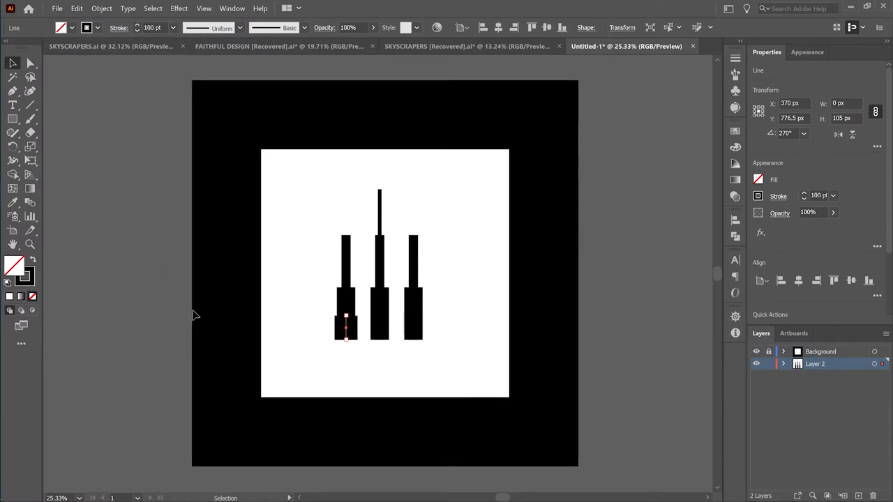
left_click(114, 330)
- Group the left tower's three lines, and separately group the right tower's two remaining lines
left_click_drag(329, 216, 355, 343)
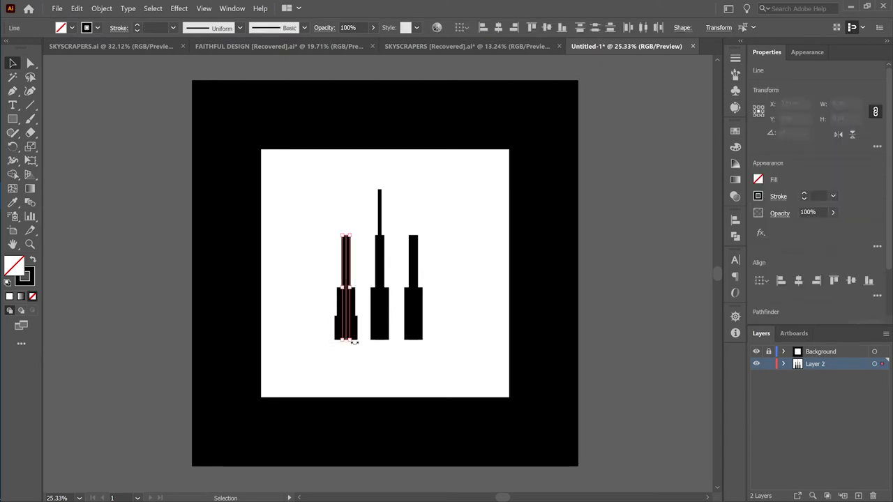
left_click(412, 304)
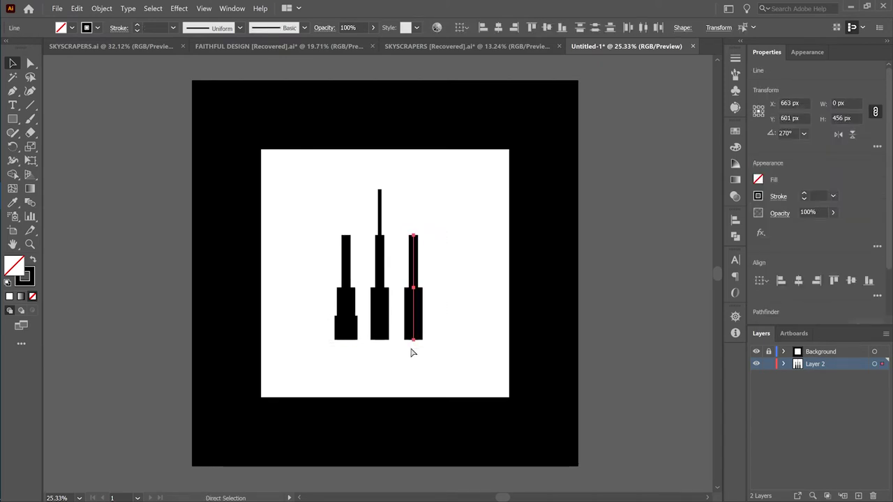
left_click(457, 271)
key("v")
left_click(414, 314)
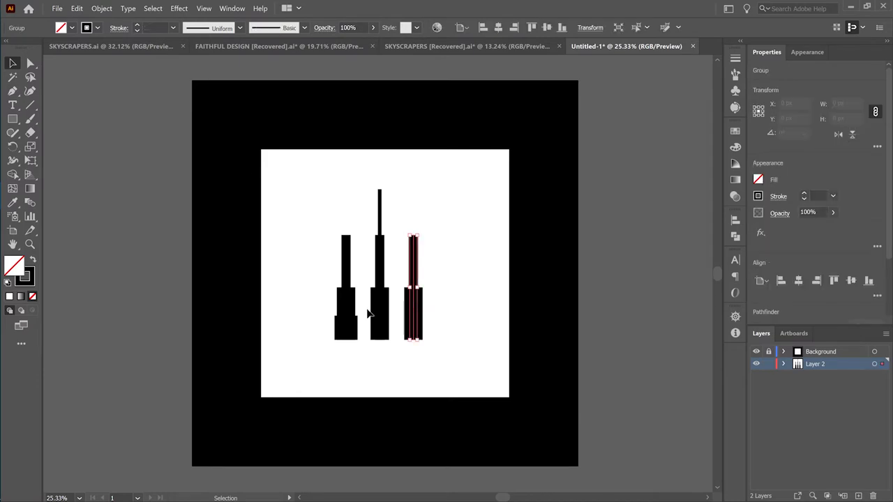
- Select all three towers, align them vertically to their bottom edges, and deselect them
left_click(379, 310)
left_click_drag(314, 220, 535, 332)
left_click(875, 298)
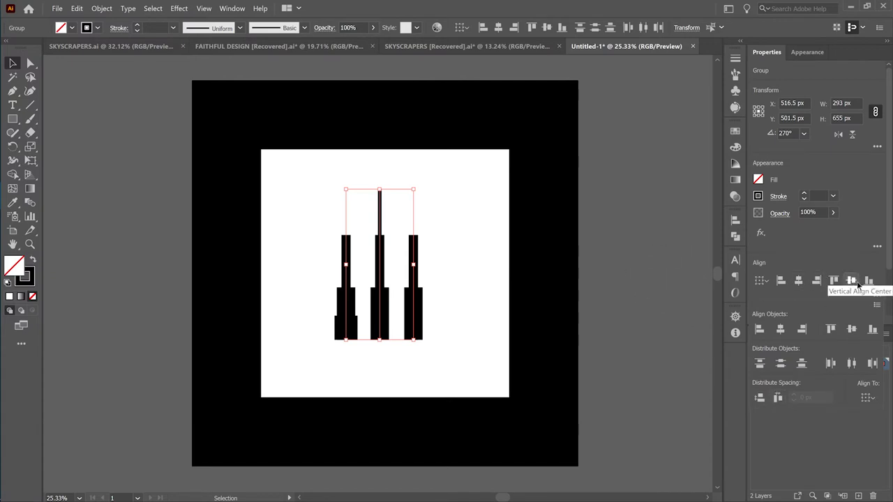
left_click(869, 281)
left_click(586, 285)
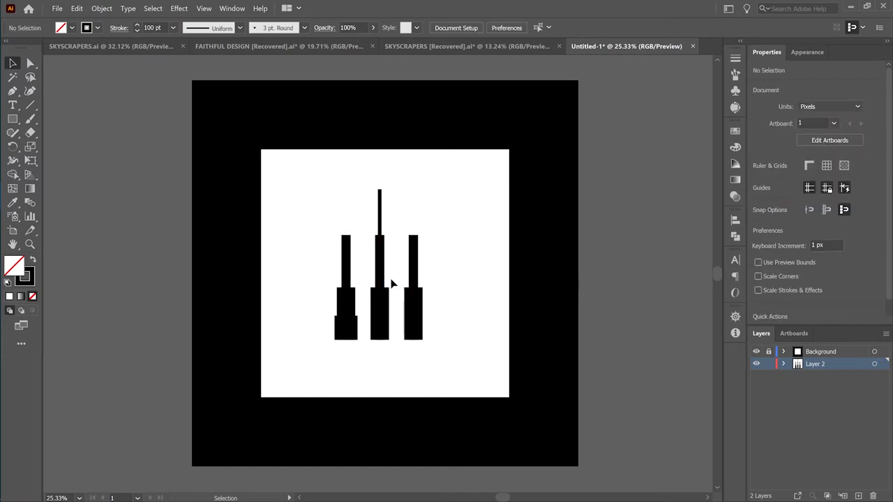
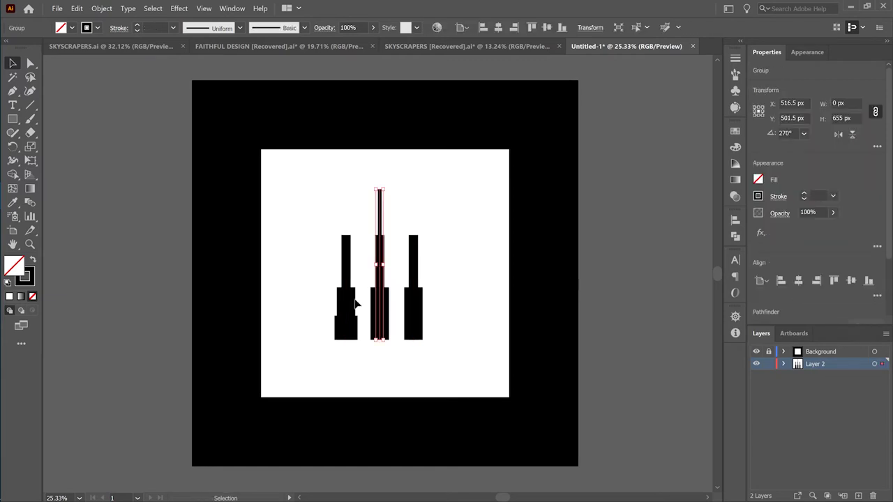
- Group the three towers, center the group horizontally and vertically on the artboard, and deselect it
left_click(346, 310, "shift")
left_click(414, 309, "shift")
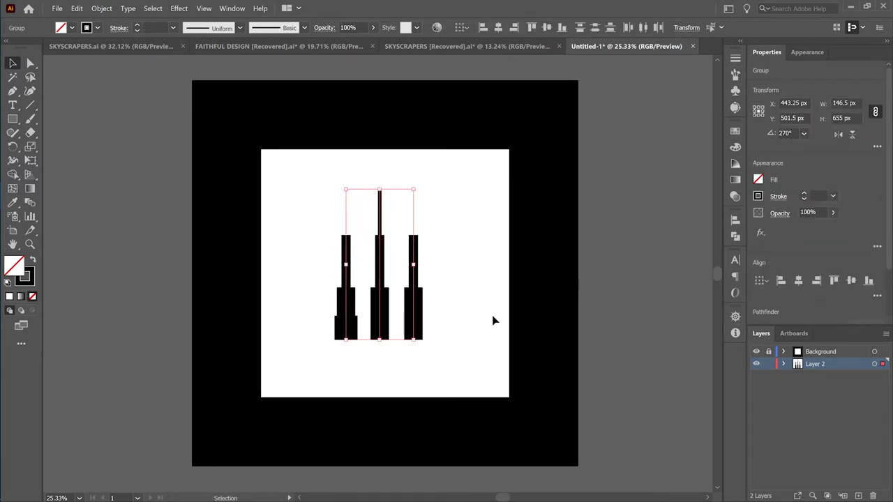
left_click(877, 296)
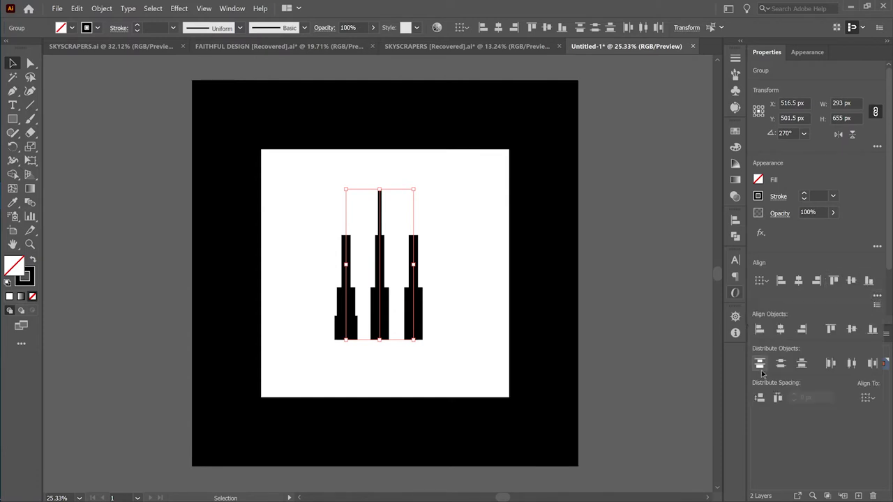
left_click(470, 284)
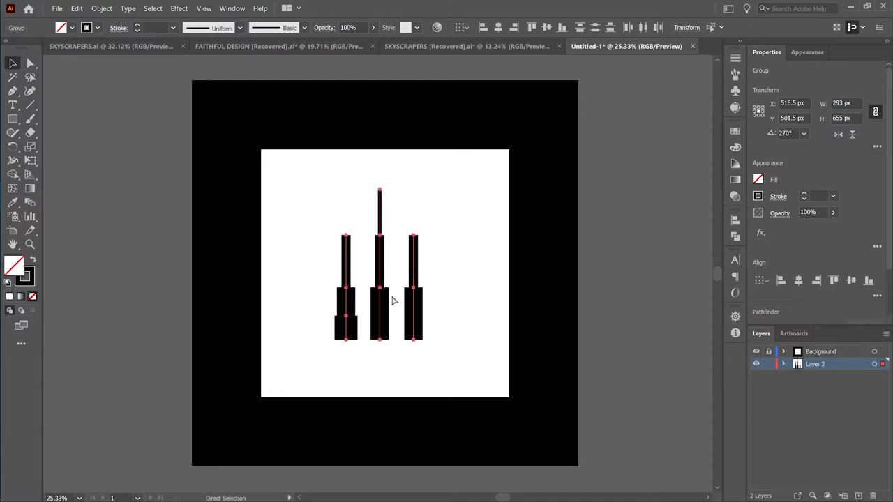
key("v")
left_click(801, 282)
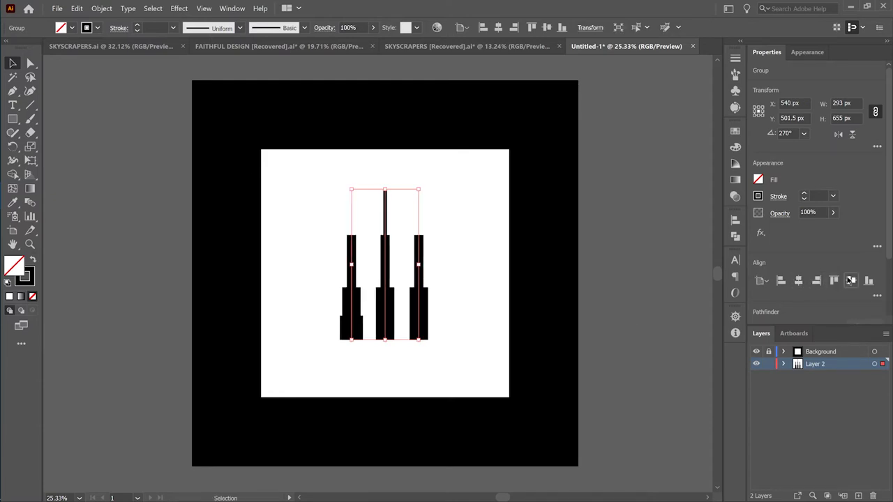
left_click(851, 280)
left_click(661, 309)
- Set up the Rectangle tool with a white fill and no stroke for adding doorways at the tower bases
left_click_drag(371, 330, 419, 345)
key("z")
key("v")
key("z")
left_click_drag(384, 359, 528, 439)
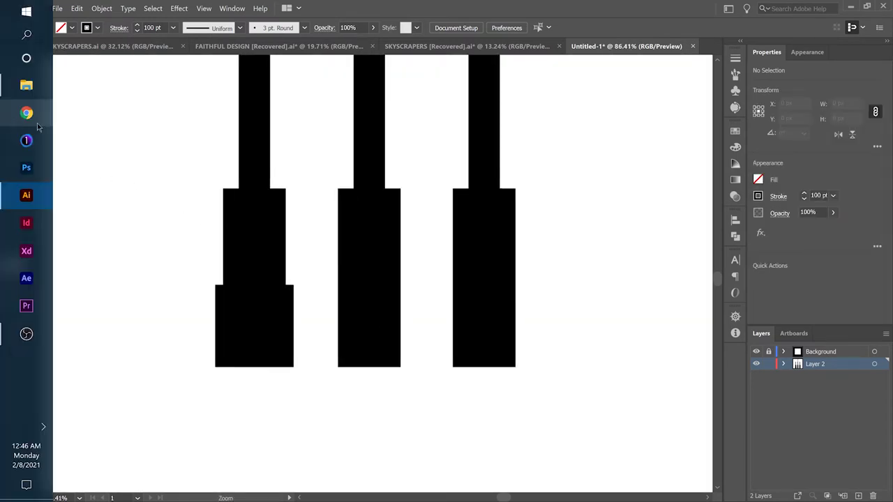
left_click(12, 118)
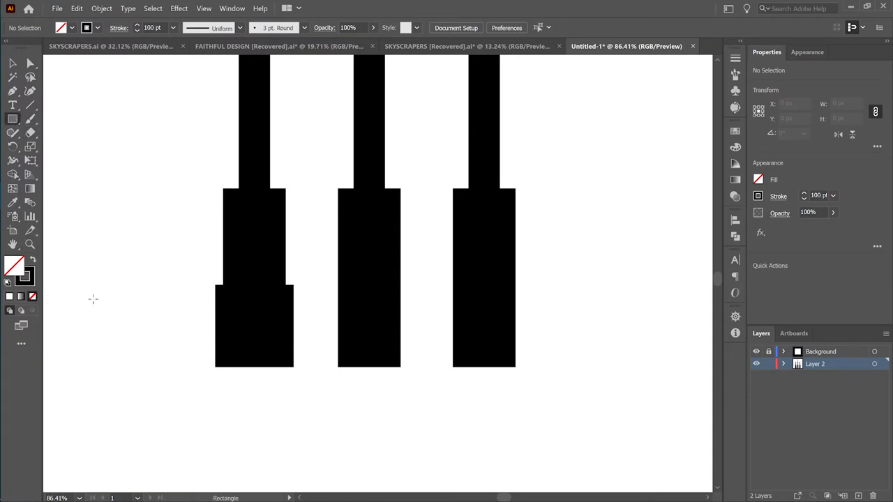
double_click(15, 268)
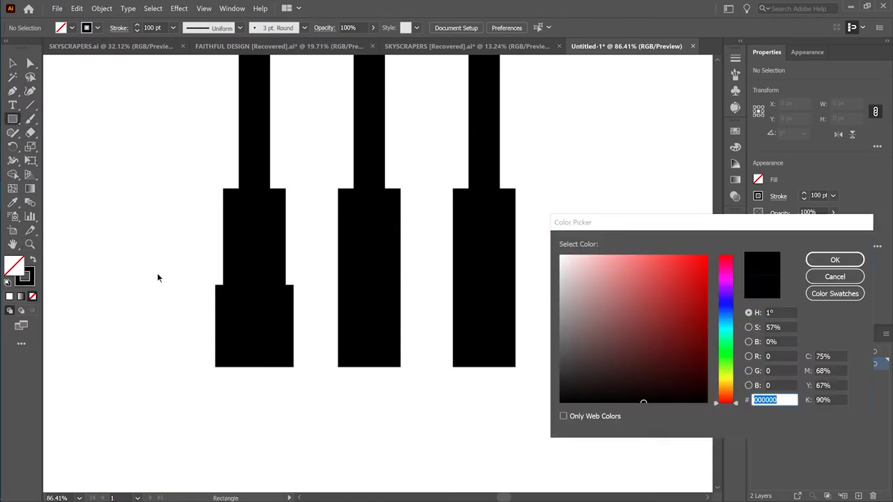
mouse_move(567, 258)
left_mouse_down()
mouse_move(541, 241)
mouse_move(642, 406)
left_mouse_up()
left_click_drag(566, 261, 557, 254)
left_click(814, 266)
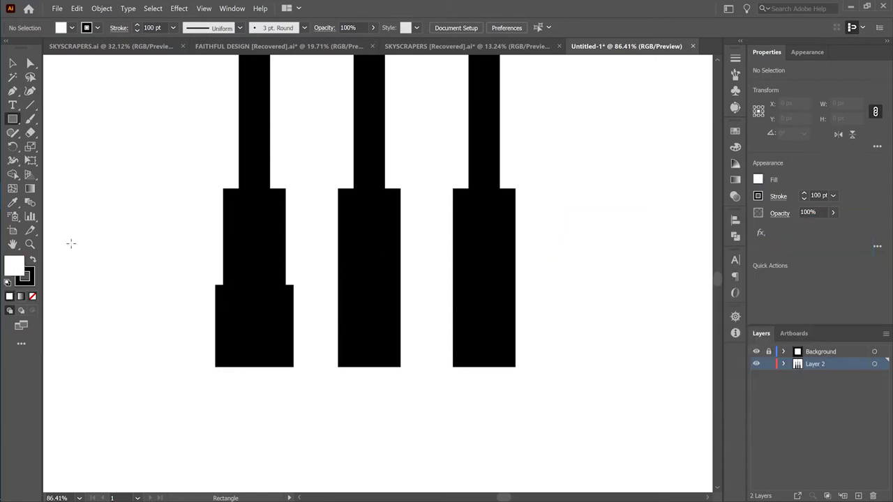
left_click(32, 297)
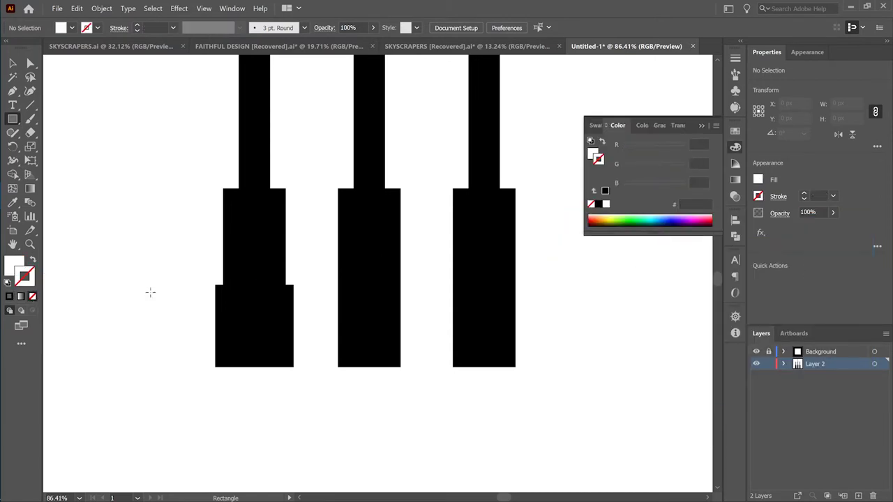
left_click(701, 127)
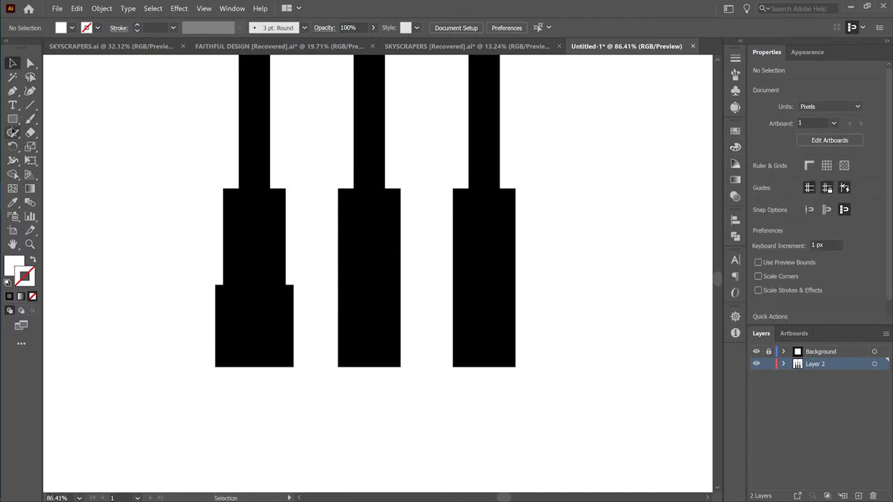
- Draw a white doorway rectangle about 18 × 33 px and place one copy near the base of each tower
left_click(12, 130)
left_click(12, 120)
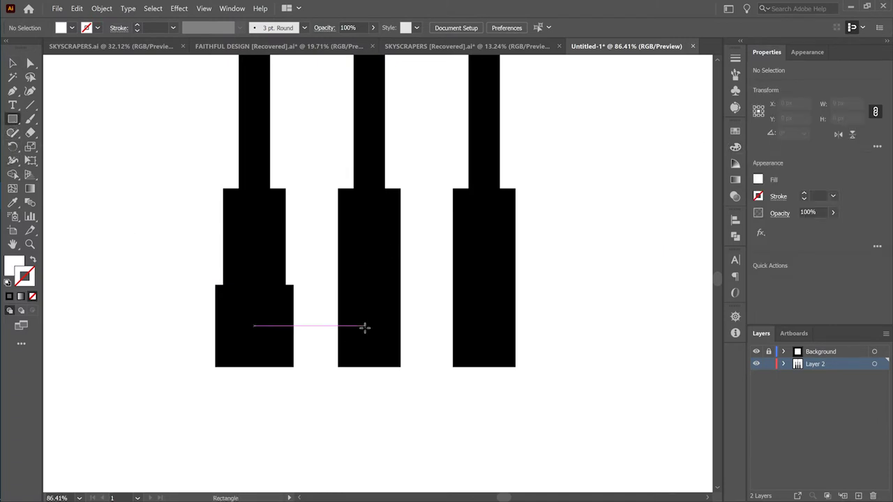
left_click_drag(364, 346, 489, 363)
key("v")
left_click_drag(374, 365, 257, 354)
left_click_drag(370, 360, 370, 341)
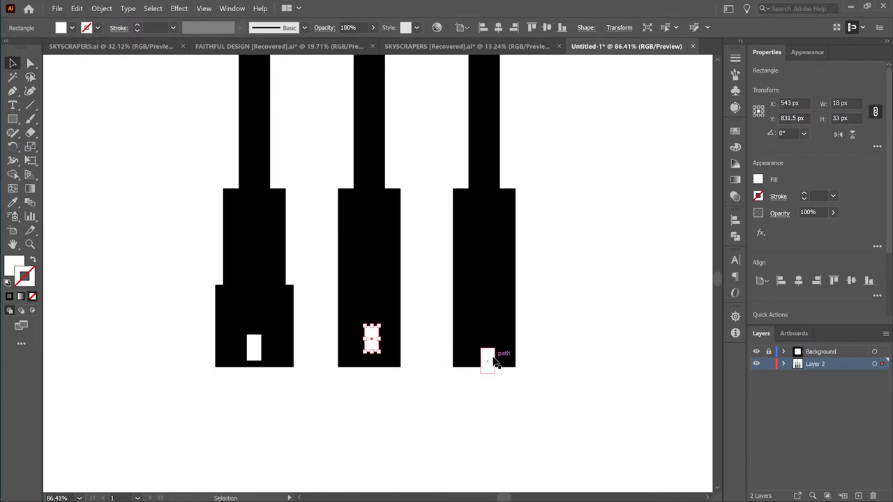
left_click_drag(492, 358, 485, 341)
- Ungroup the combined towers so that each tower can be selected separately
left_click_drag(540, 300, 447, 366)
left_click(489, 373)
left_click(483, 347)
left_click(499, 307)
left_click(487, 284)
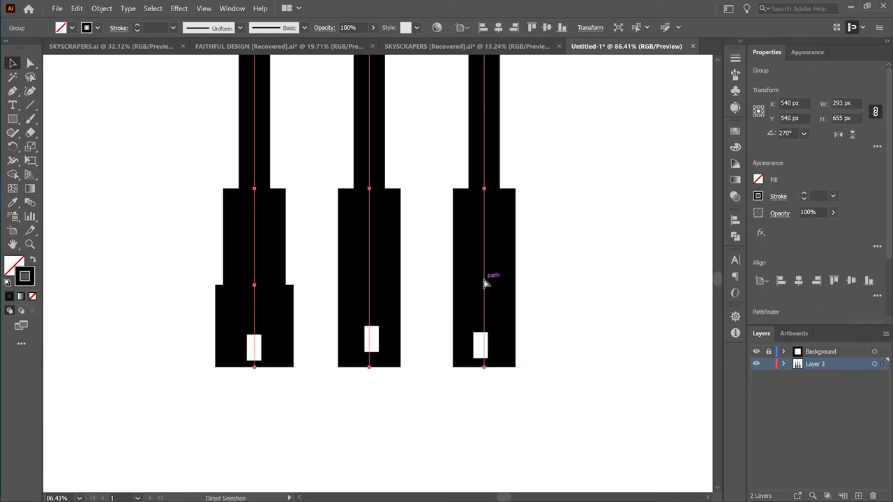
right_click(472, 266)
left_click(526, 341)
left_click(547, 337)
- Align the right doorway with the right tower by horizontal centers and bottom edges, and group the two
left_click(484, 345)
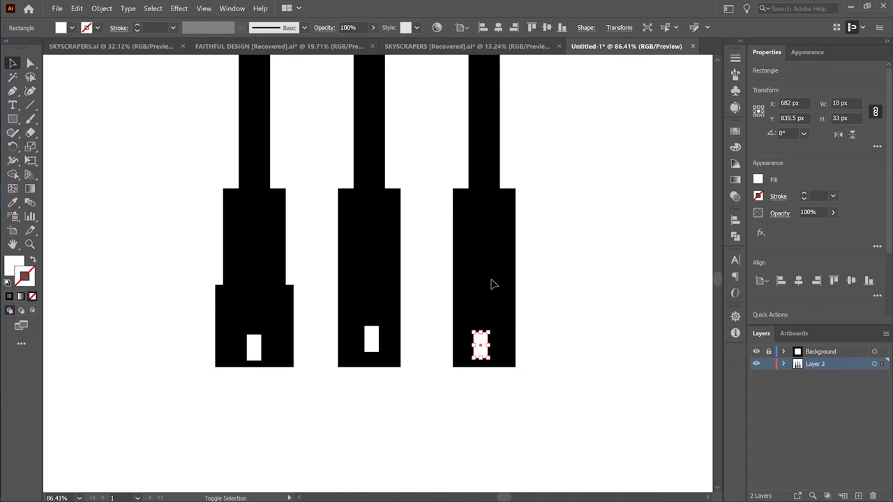
left_click(488, 280, "shift")
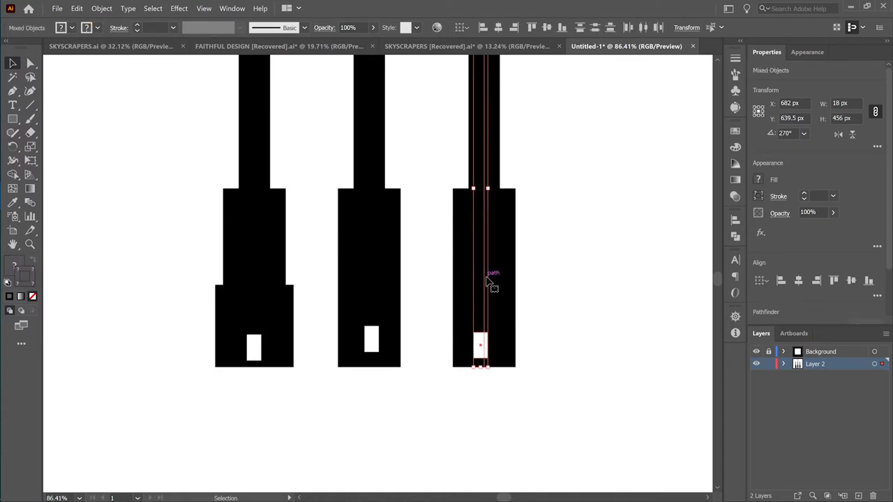
left_click(799, 281)
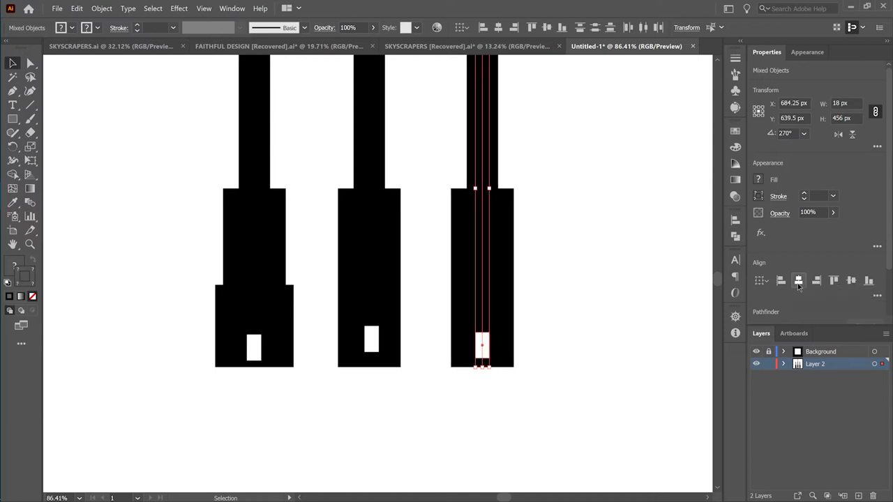
left_click(868, 282)
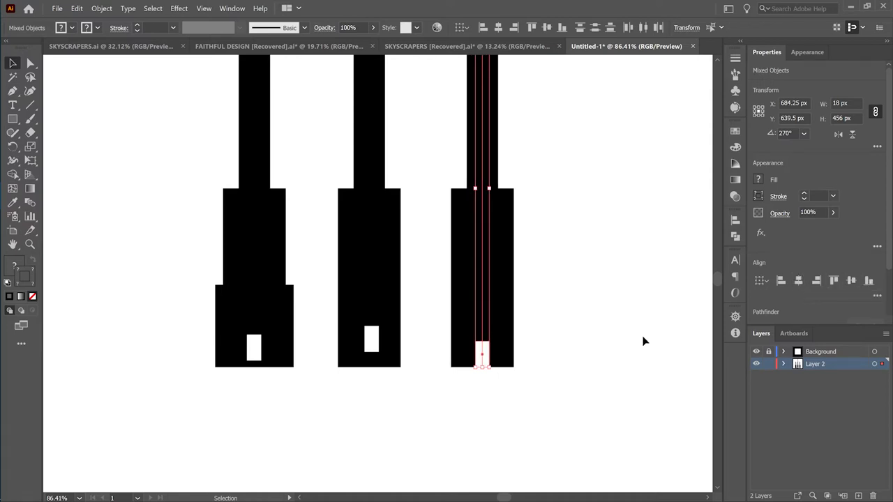
left_click(573, 373)
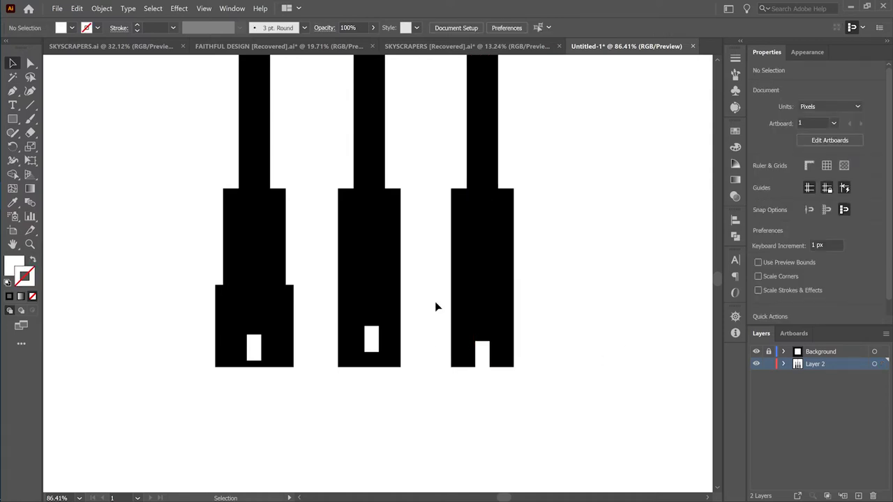
left_click_drag(435, 305, 504, 383)
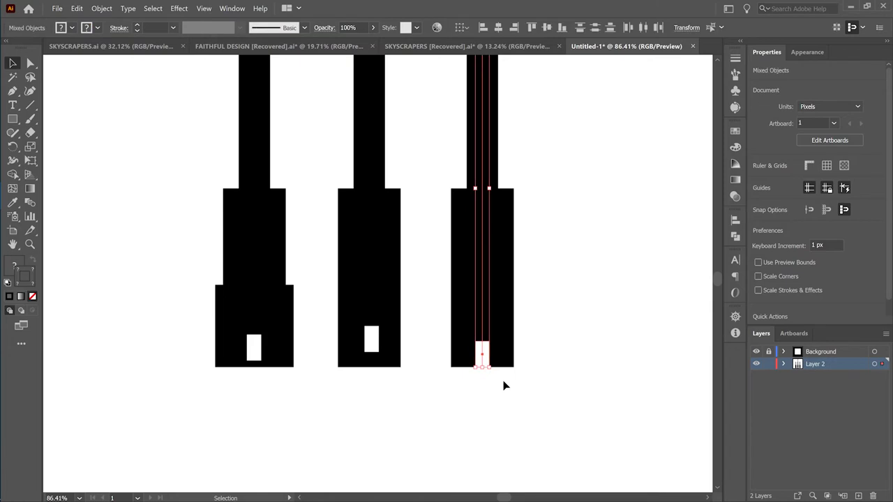
- Align the middle doorway with the middle tower by horizontal centers and bottom edges
left_click(373, 348)
left_click(369, 292, "shift")
left_click(799, 282)
left_click(869, 281)
left_click(587, 418)
- Align the left doorway with the left tower by bottom edges and horizontal centers
left_click(252, 353)
left_click(254, 300, "shift")
left_click(869, 281)
left_click(799, 281)
left_click(349, 393)
- Group the middle tower with its doorway, and separately group the left tower with its doorway
left_click_drag(349, 393, 389, 312)
key("ctrl+g")
left_click_drag(236, 396, 281, 307)
key("ctrl+g")
- Distribute the three towers with equal horizontal spacing
left_click_drag(202, 399, 530, 301)
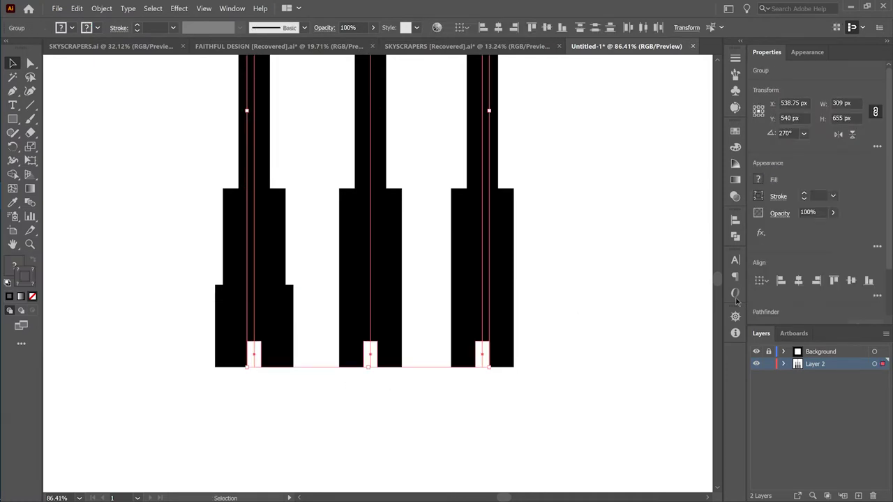
left_click(877, 295)
left_click(776, 398)
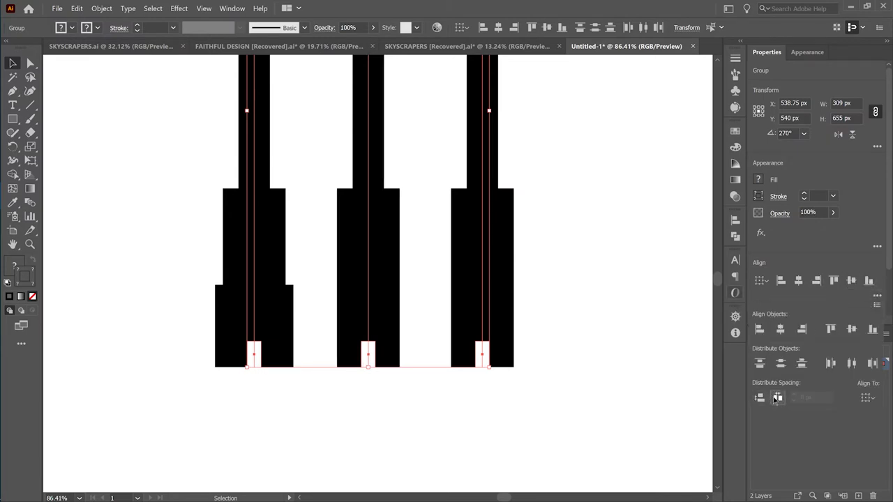
- Group the three towers with their doorways and center the group horizontally on the artboard
left_click_drag(154, 412, 519, 303)
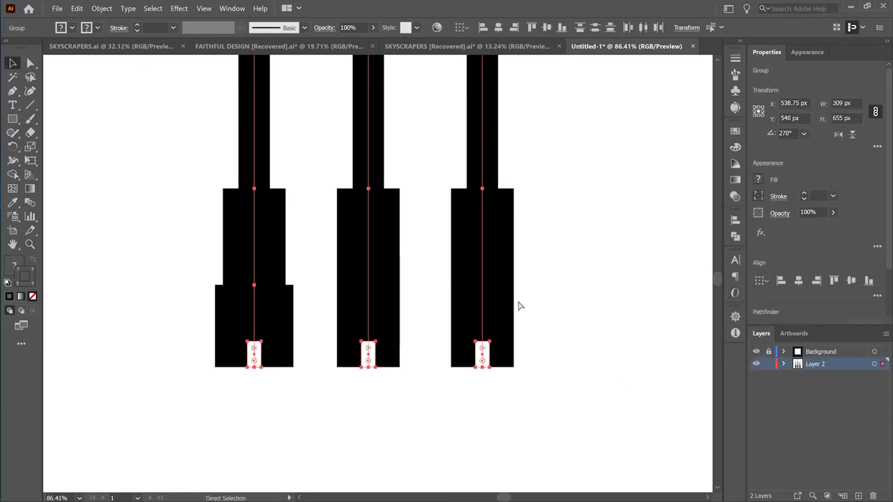
left_click(799, 281)
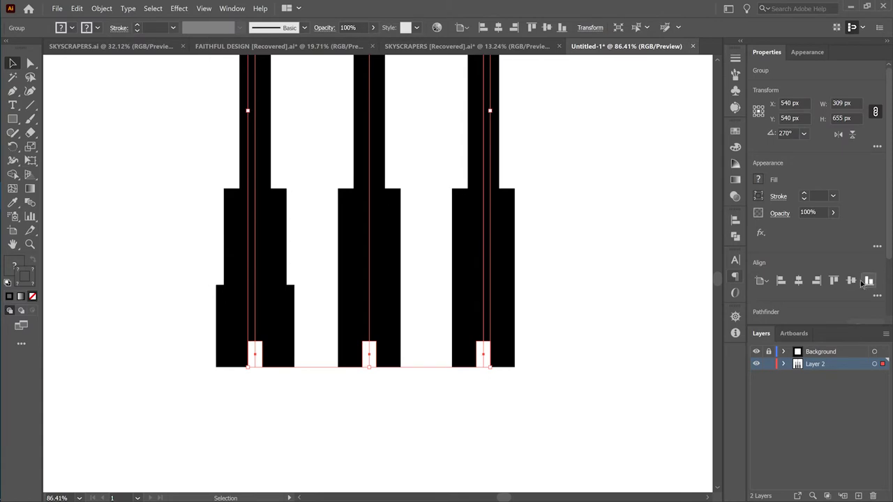
left_click(649, 321)
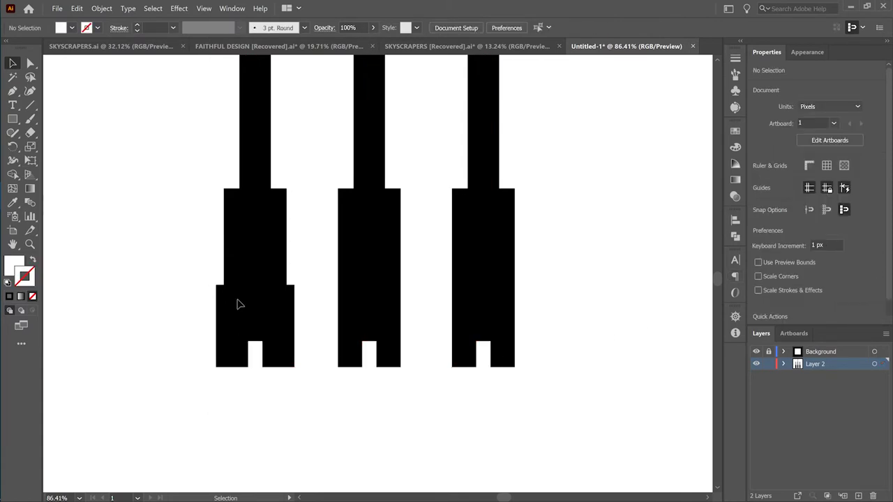
- Draw a ground rectangle about 1080 × 213 px across the artboard's full width, from its bottom edge up to the tower bases
left_click(258, 208)
key("z")
left_click_drag(423, 221, 217, 259)
left_click_drag(460, 243, 469, 312)
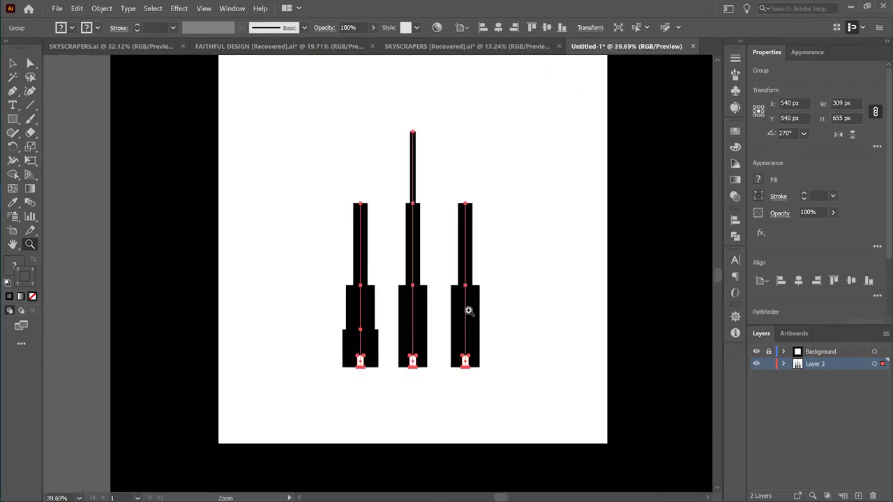
key("v")
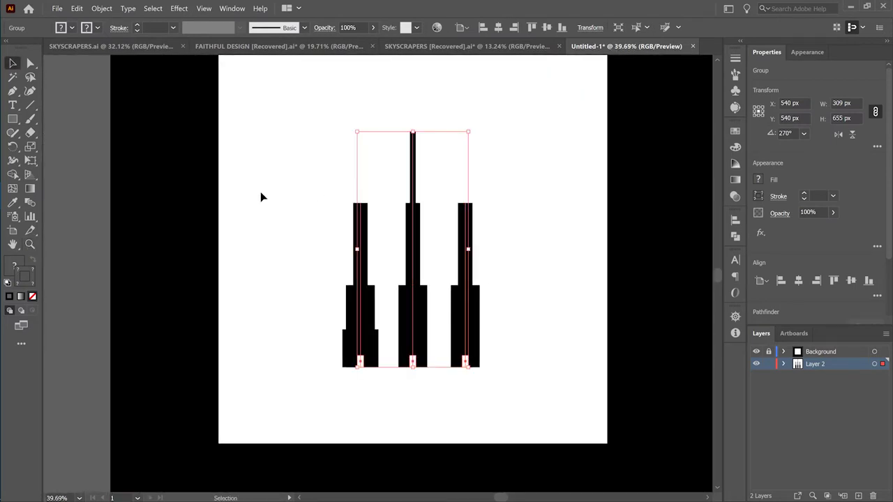
left_click(393, 413)
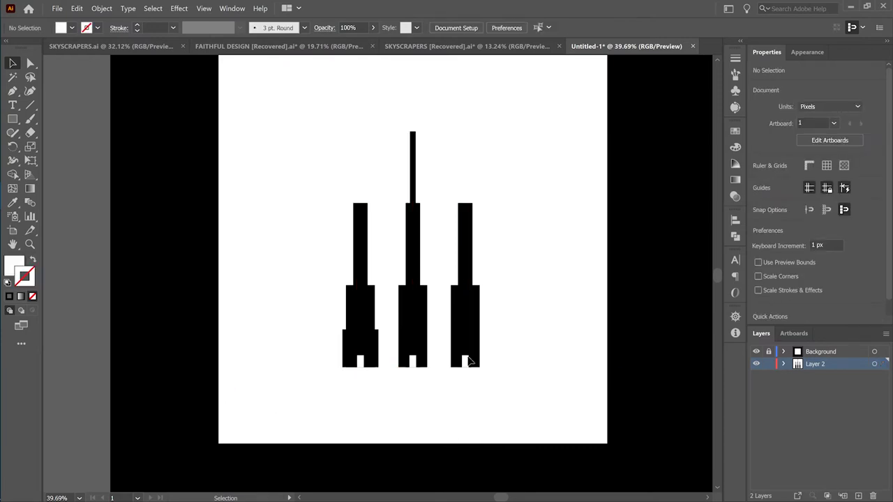
left_click(13, 118)
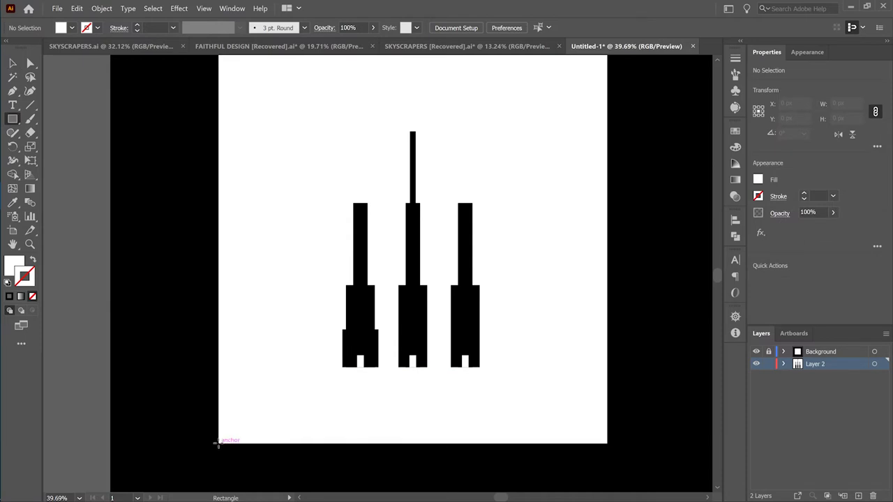
left_click_drag(217, 443, 607, 366)
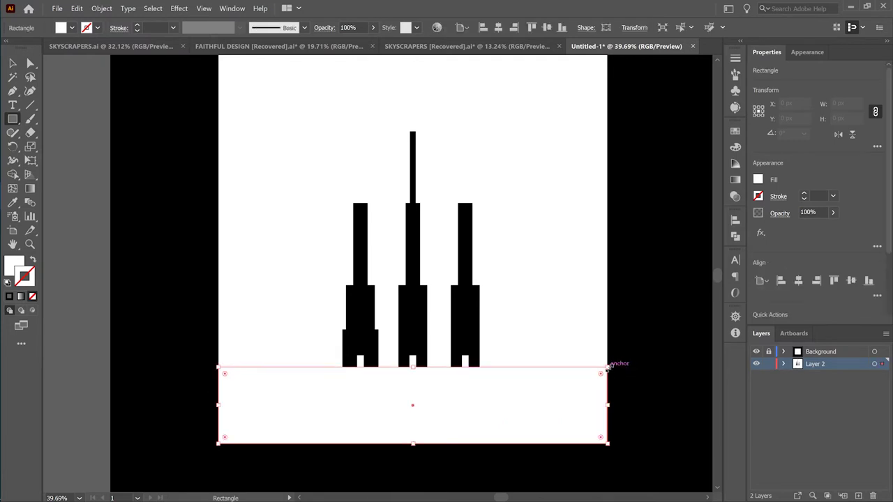
key("v")
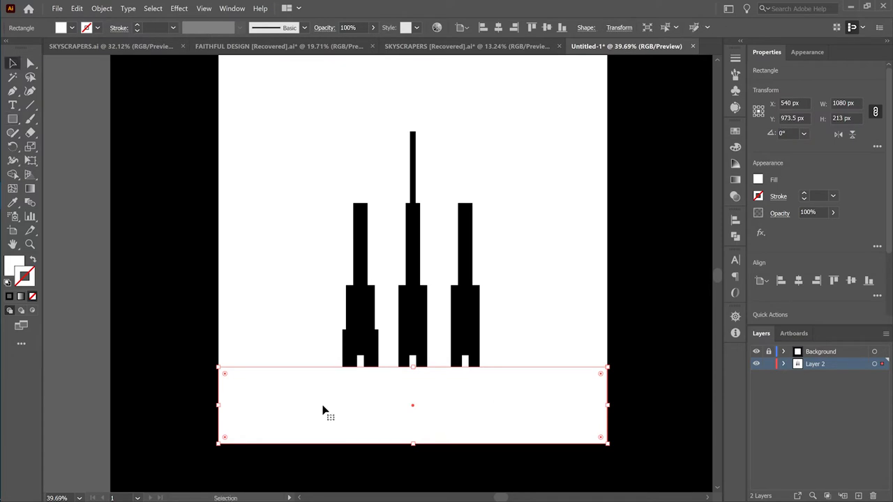
- Fill the ground rectangle with black and deselect it
double_click(19, 261)
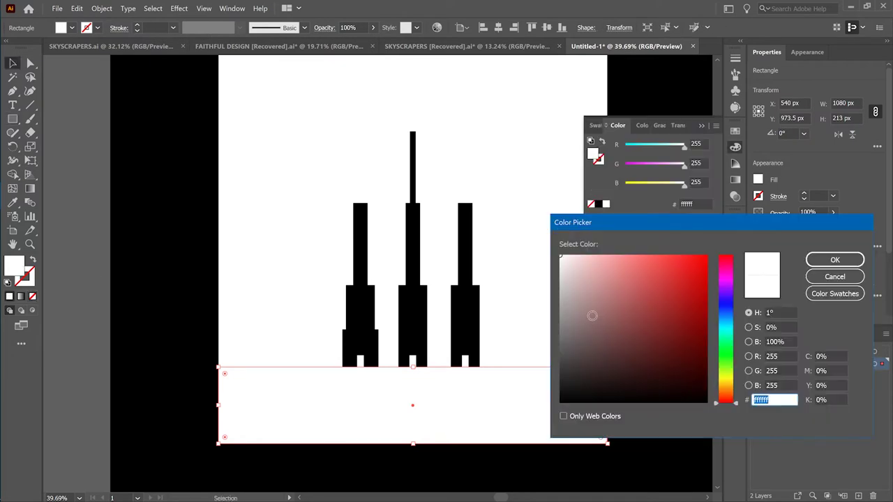
left_click(562, 403)
left_click(835, 260)
left_click(619, 239)
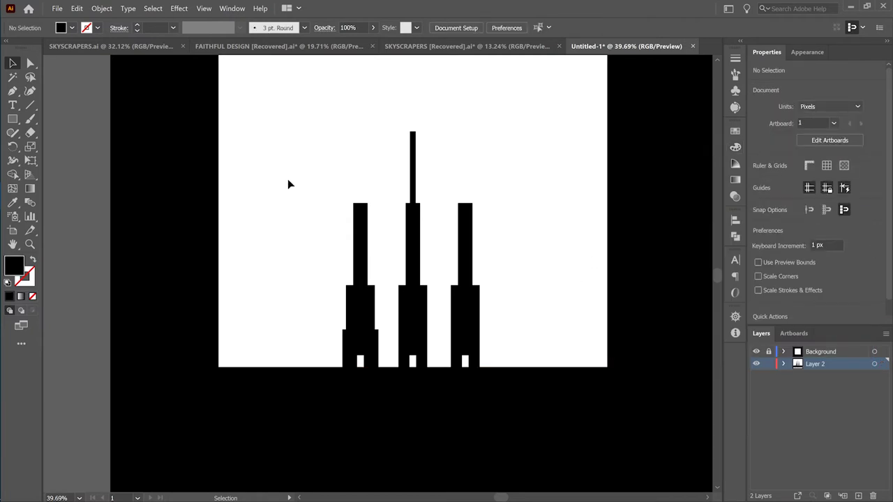
left_click_drag(318, 131, 542, 412)
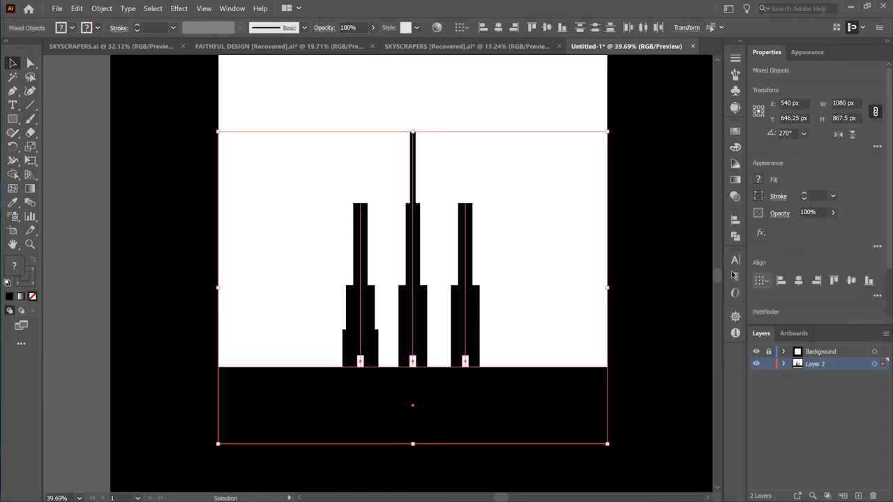
left_click(101, 8)
left_click(269, 249)
left_click(274, 129)
left_click_drag(256, 109, 532, 424)
key("z")
left_click(363, 406, "alt")
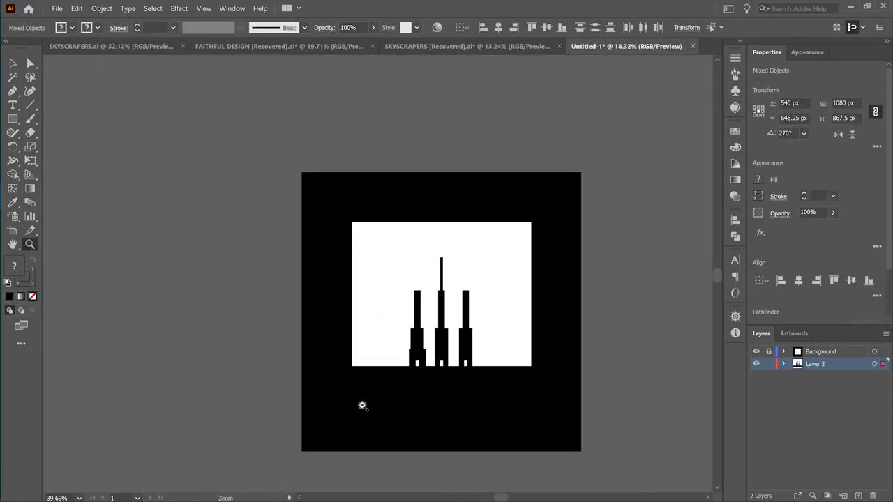
key("v")
left_click(102, 8)
left_click(414, 108)
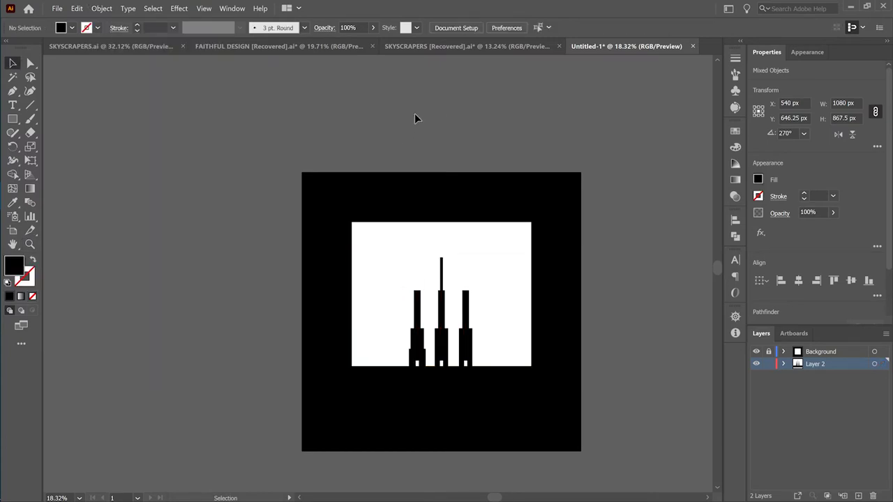
- Duplicate the three towers and the ground as a backup copy beside the artboard and deselect it
left_click_drag(402, 238, 502, 403)
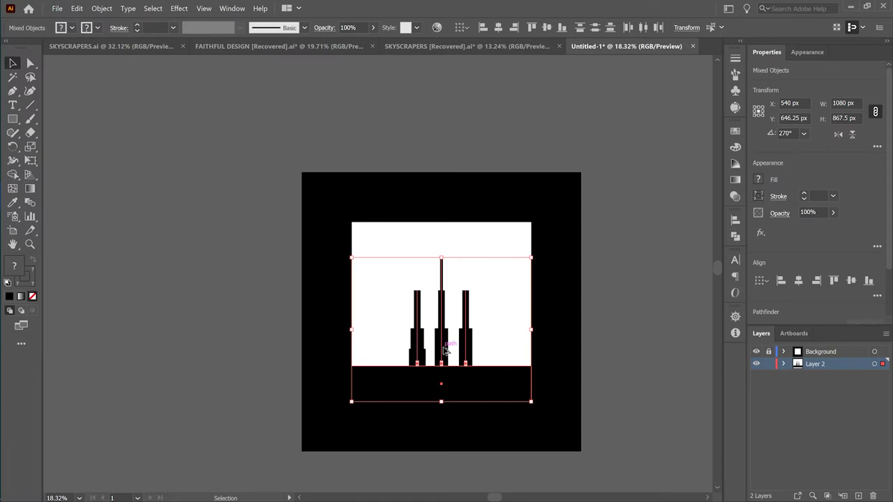
left_click_drag(441, 350, 143, 287)
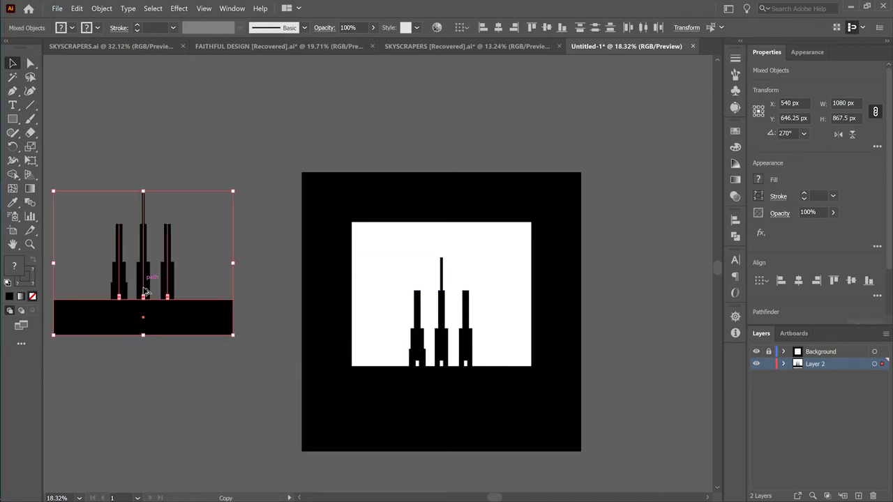
key("ctrl+shift+a")
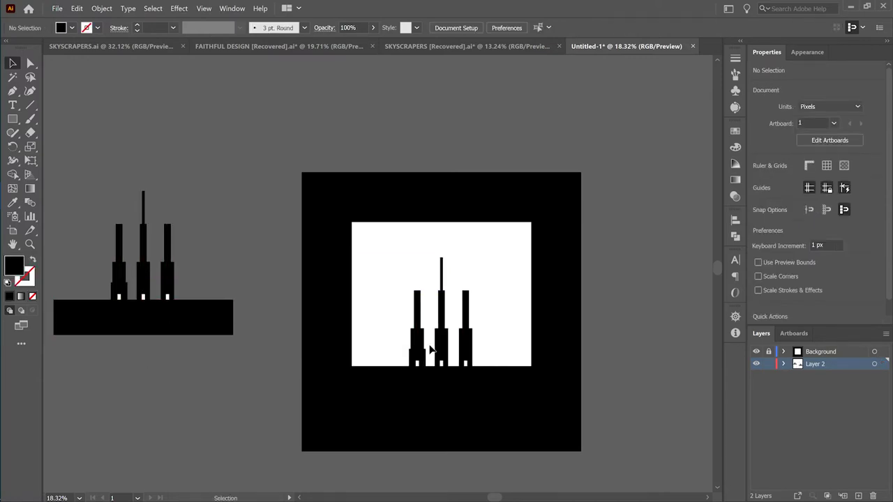
- Outline the strokes of the three towers and doorways on the artboard and deselect the artwork
left_click_drag(459, 359, 467, 350)
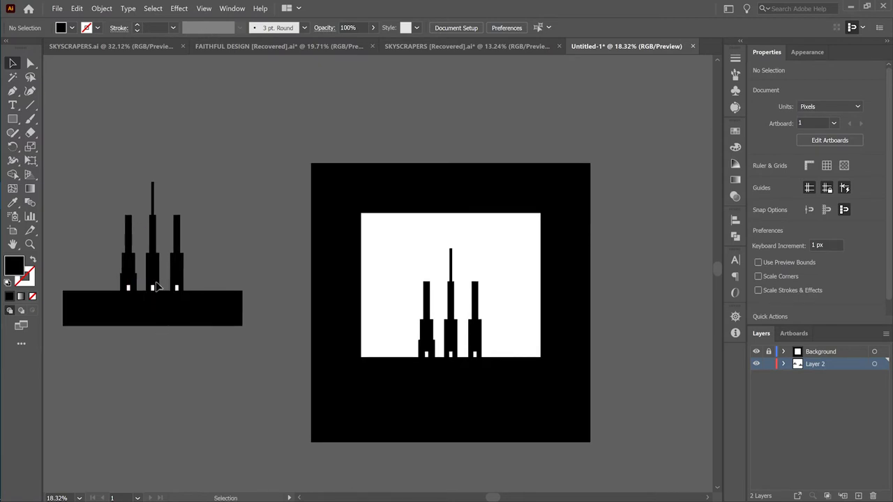
scroll(479, 328, "up", 3)
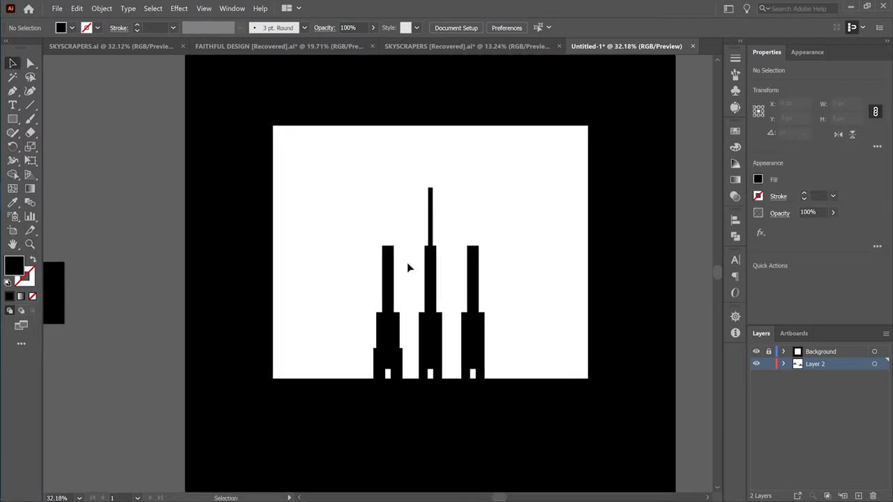
left_click_drag(335, 175, 544, 423)
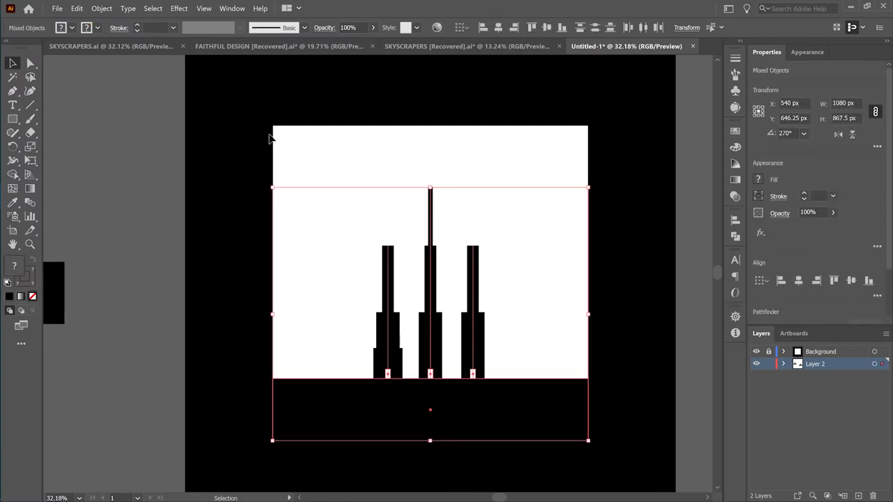
left_click(101, 9)
mouse_move(231, 232)
left_click(290, 251)
left_click(381, 175)
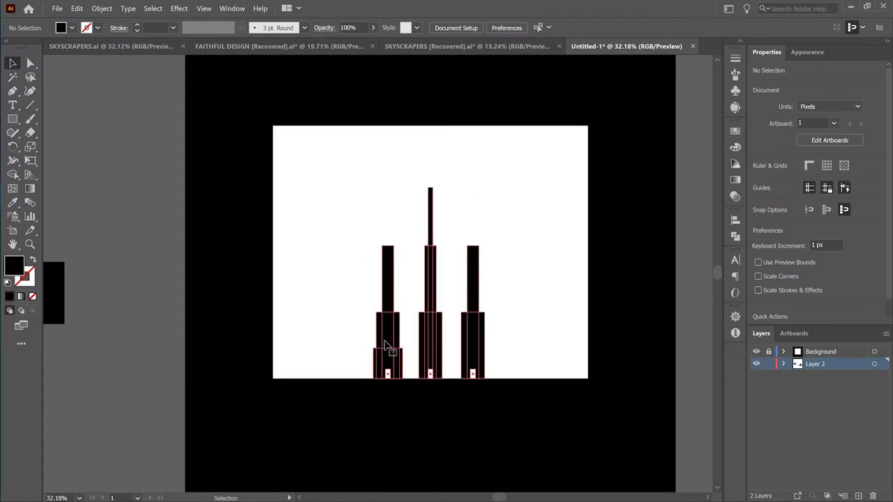
- Merge the outlined towers, doorways and ground rectangle on the artboard with the Pathfinder Merge operation
left_click(393, 275)
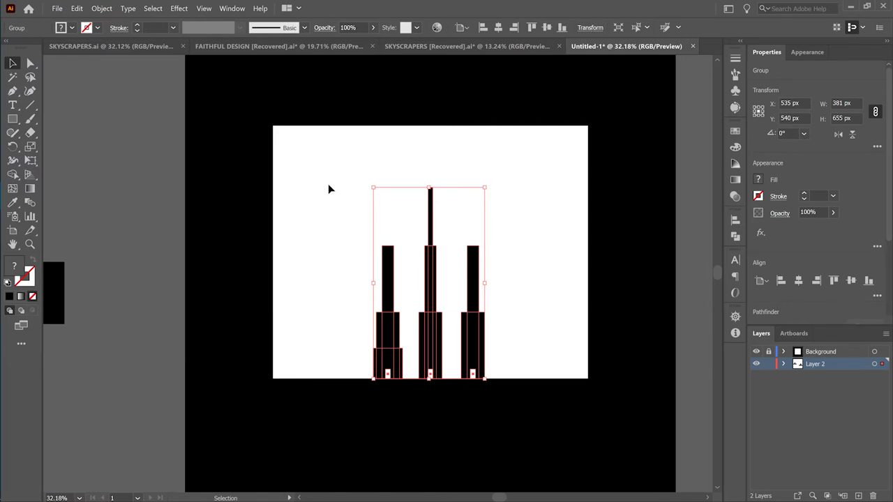
left_click(344, 219)
left_click_drag(329, 195, 510, 410)
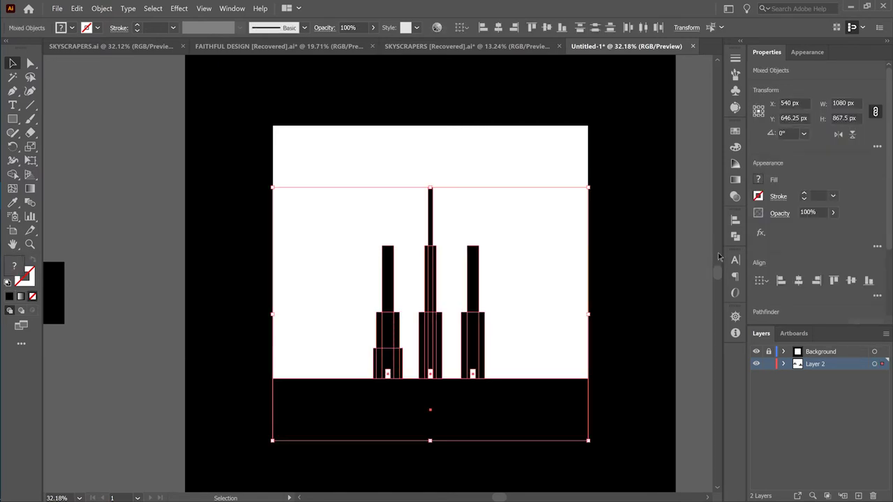
left_click(736, 239)
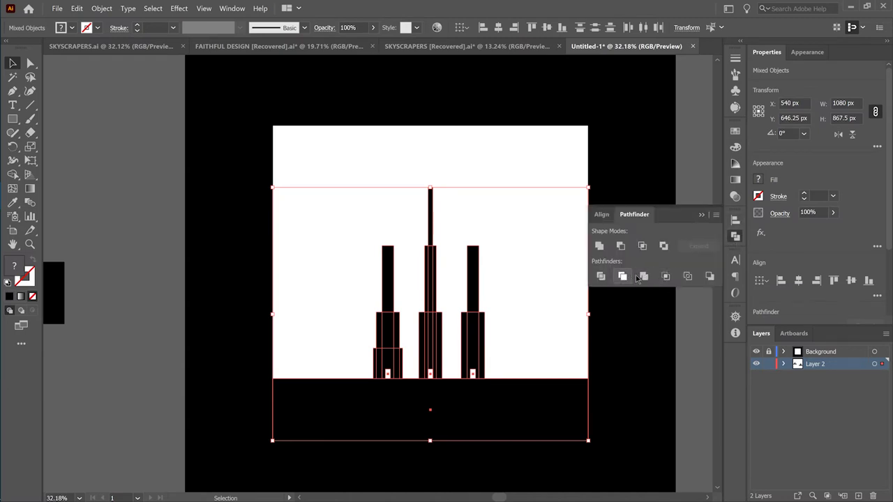
left_click(643, 276)
left_click(702, 215)
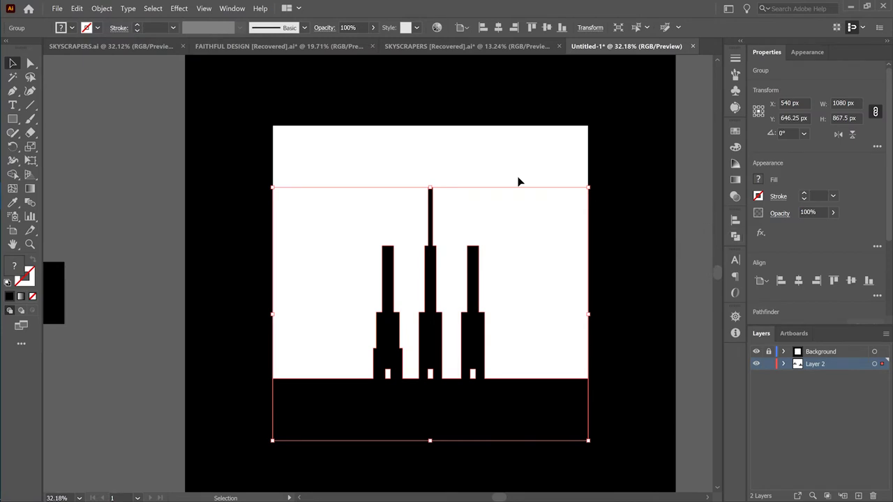
- Cut the merged skyline with the Knife tool in a straight vertical line through the middle tower's center down past the ground
left_click(508, 168)
left_click(431, 333)
key("c")
left_click(30, 132)
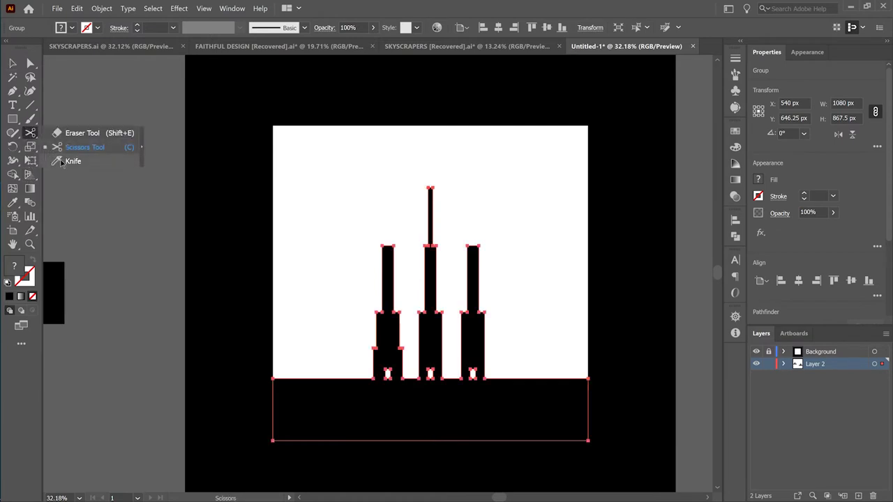
left_click(70, 162)
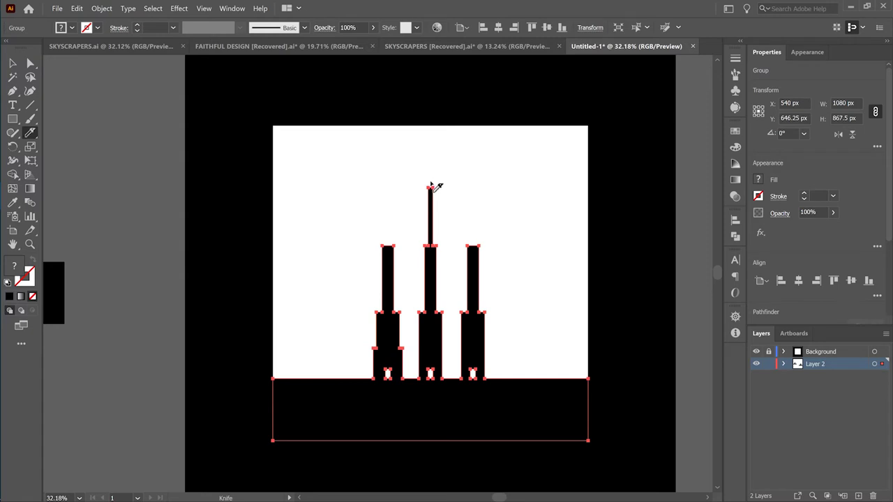
left_click_drag(442, 268, 451, 332)
left_click_drag(447, 390, 443, 452)
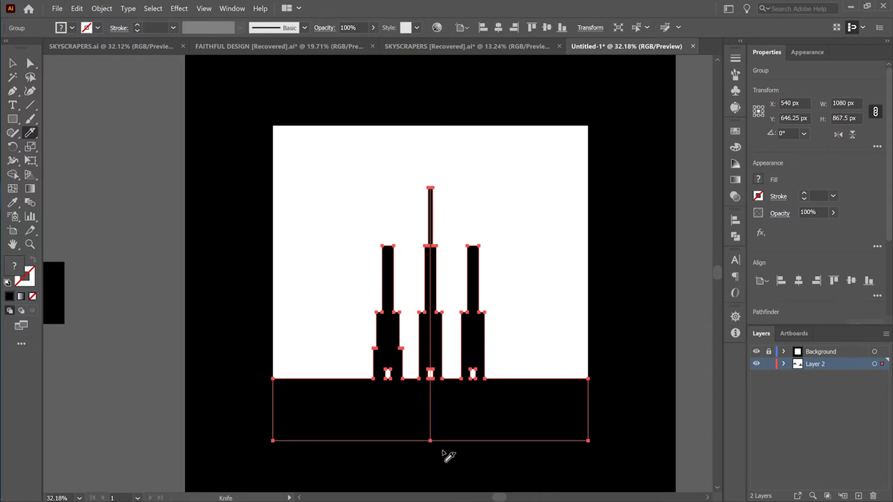
- Ungroup the cut skyline into separate left and right halves
key("v")
key("space")
left_click_drag(536, 332, 512, 297)
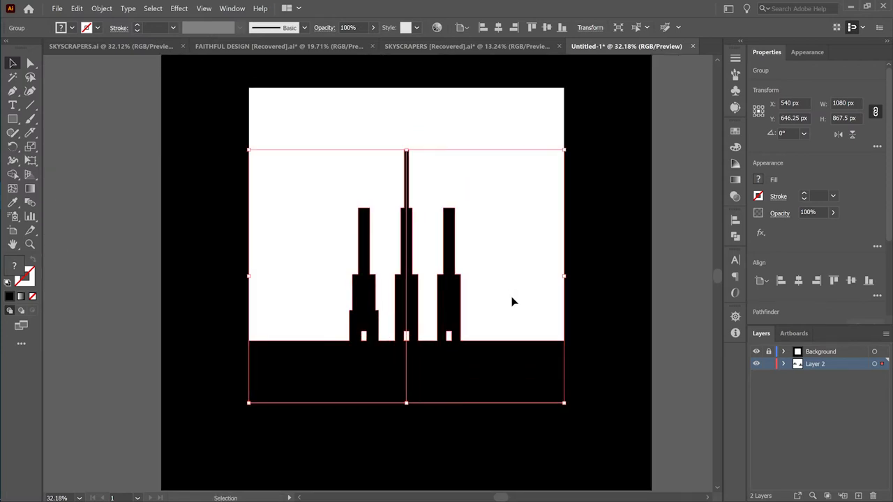
right_click(398, 283)
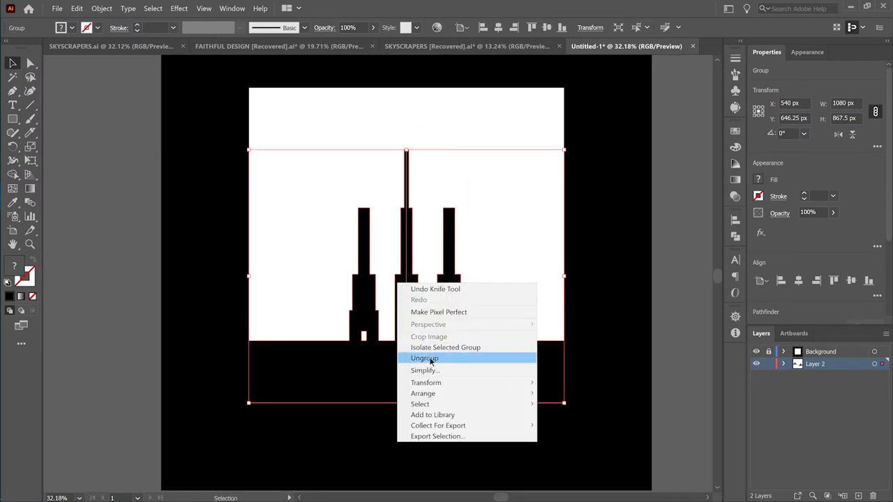
left_click(427, 360)
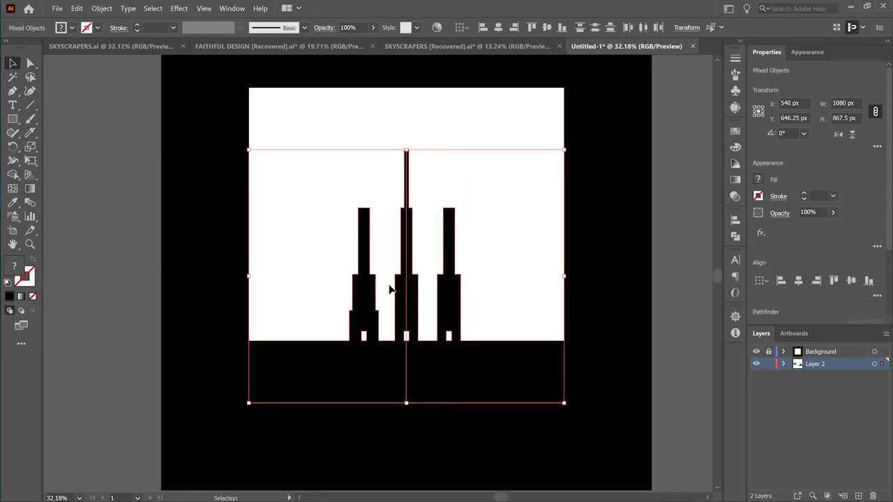
left_click_drag(398, 303, 368, 300)
key("a")
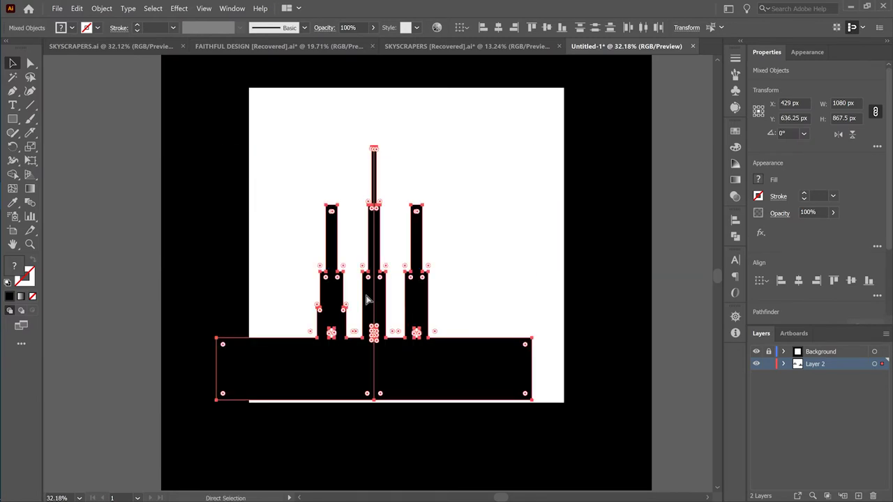
key("ctrl+z")
- Examine the left and right halves of the cut skyline to check that they are separate paths
left_click(345, 143)
key("v")
left_click(410, 269)
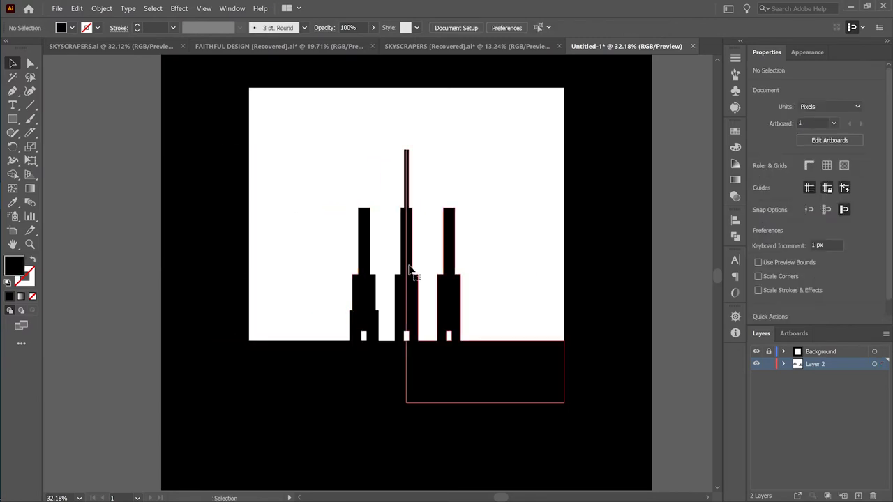
right_click(409, 267)
left_click(321, 91)
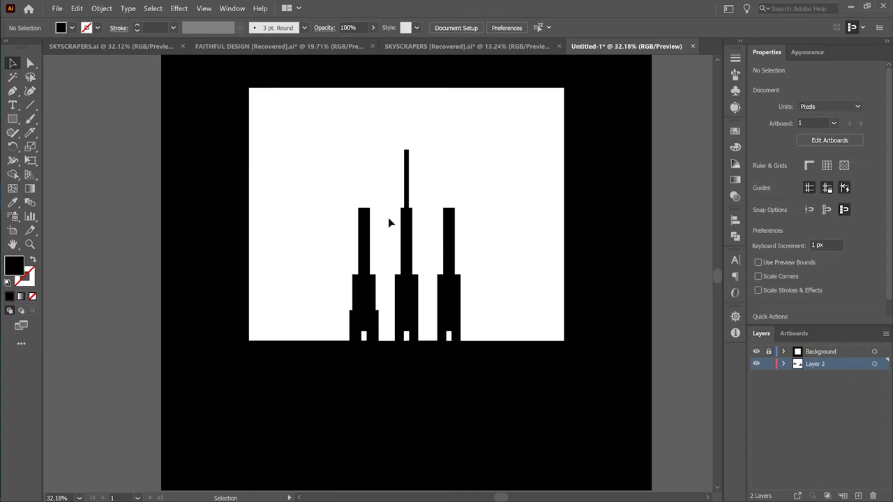
left_click(470, 283)
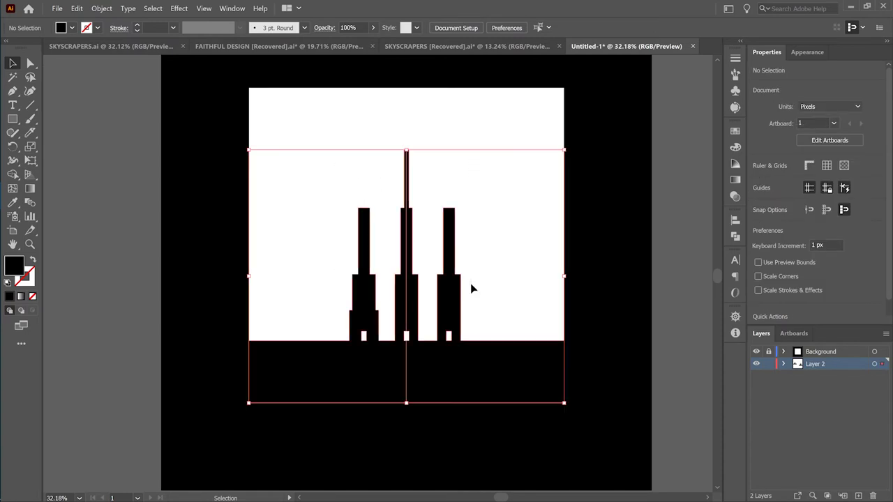
right_click(405, 244)
left_click(354, 110)
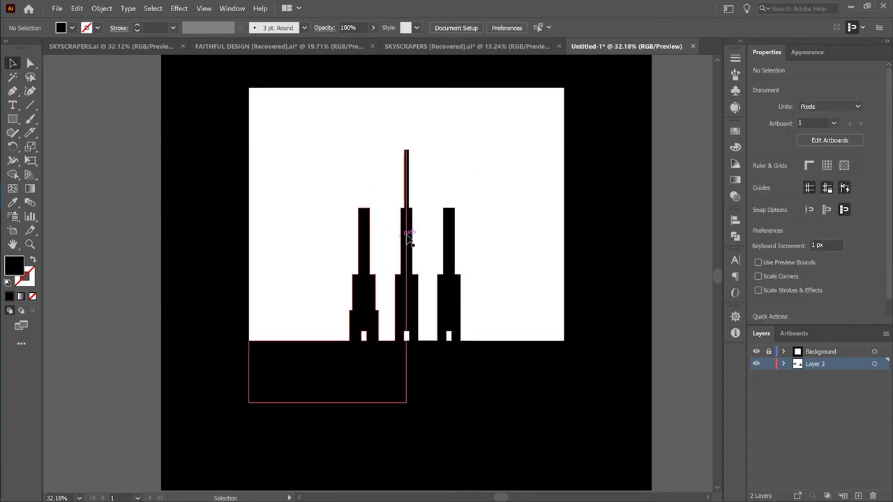
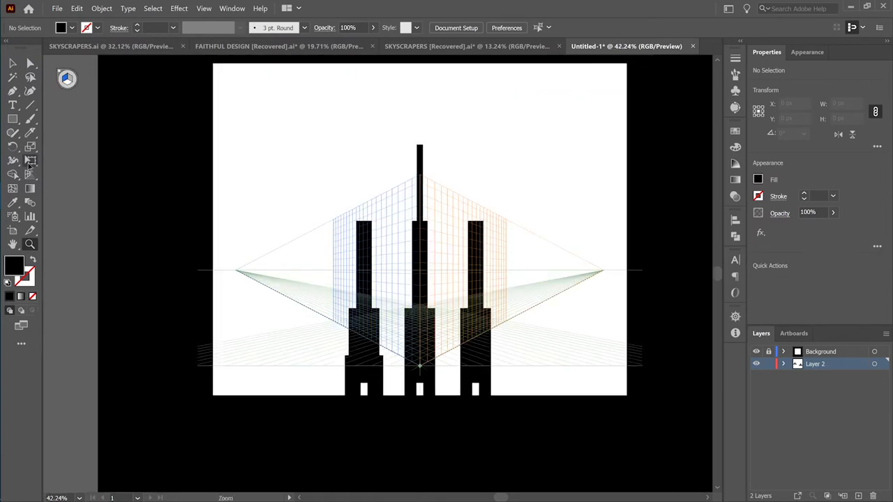
- Switch to the Perspective Selection tool and go through the active planes of the perspective grid
left_click(29, 174)
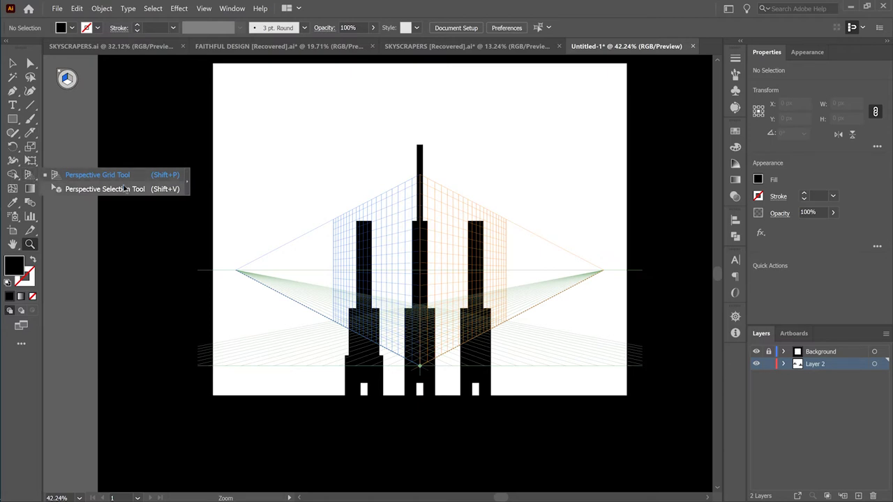
left_click(88, 191)
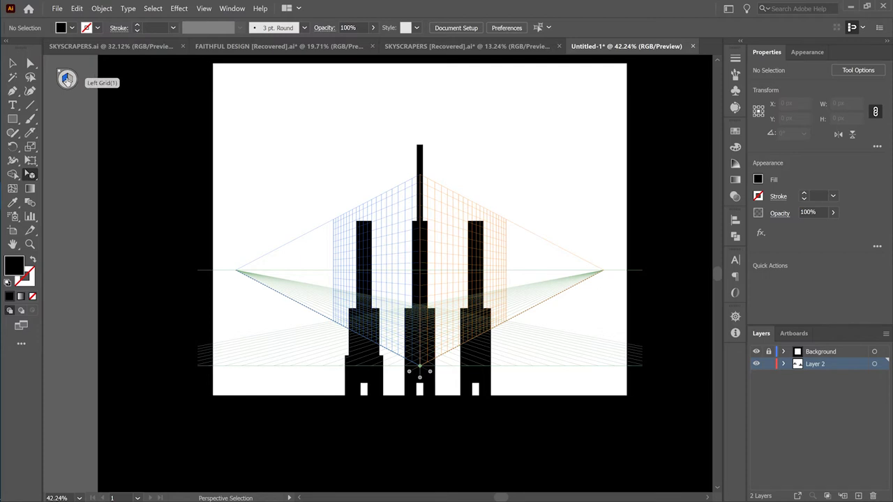
left_click(67, 80)
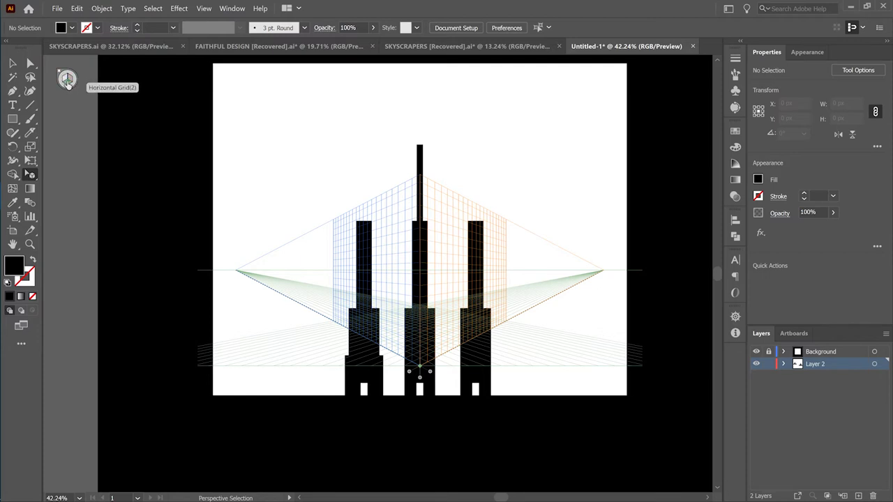
left_click(64, 79)
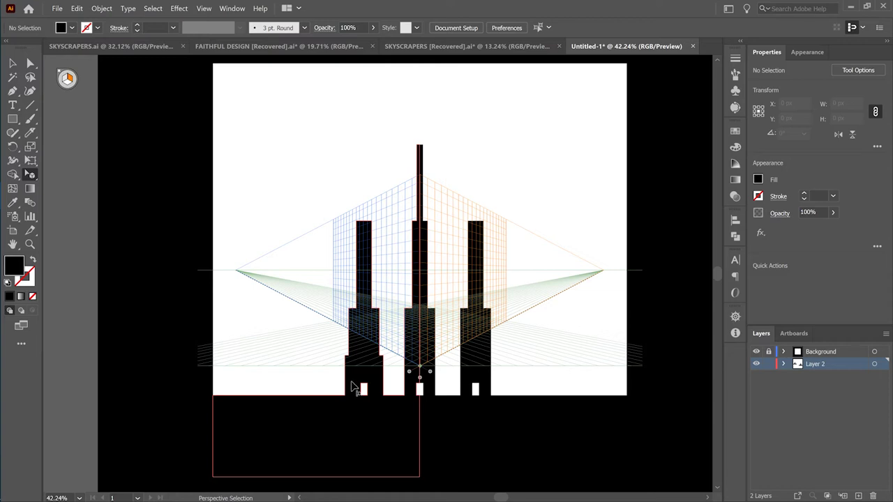
left_click_drag(352, 388, 485, 279)
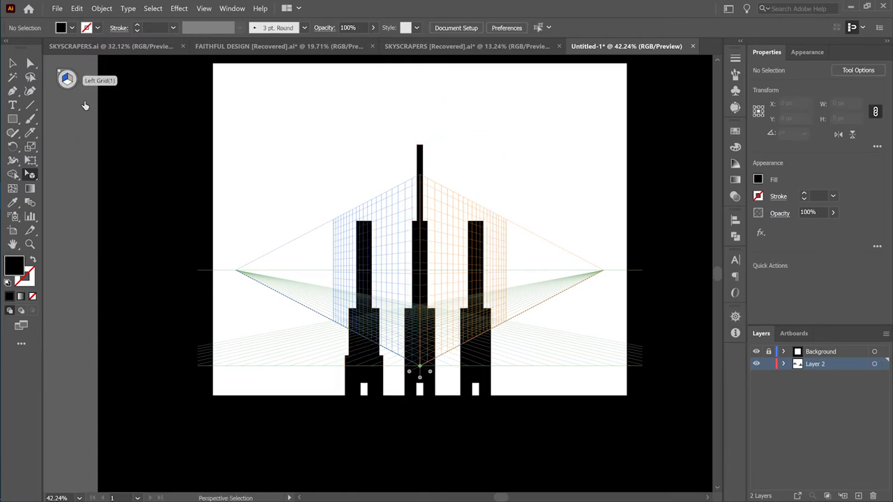
left_click_drag(361, 361, 408, 277)
key("ctrl+z")
- Place the left skyline half on the left perspective plane with its cut edge on the grid's center line, and deselect it
left_click(340, 328)
left_click_drag(340, 340, 396, 283)
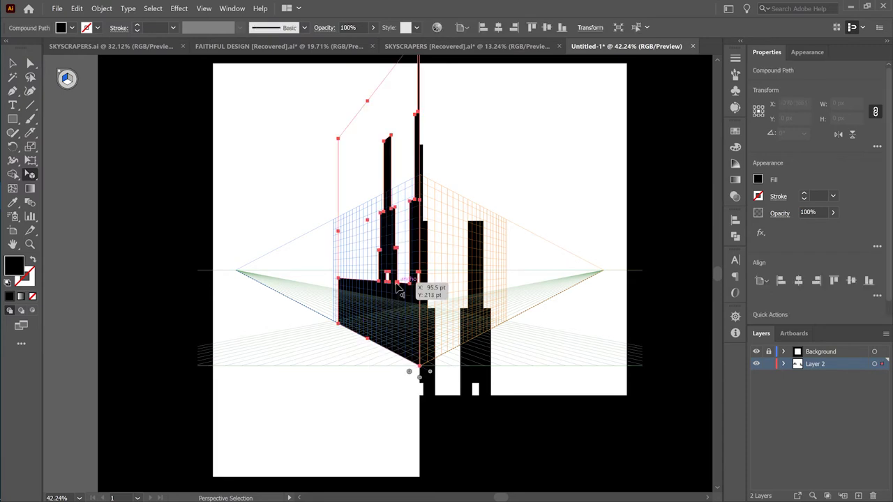
left_click(356, 445)
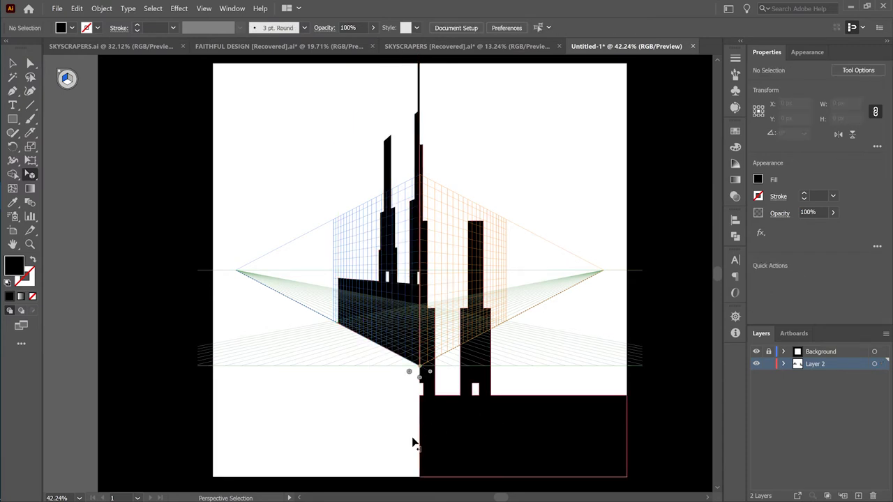
- Place the right skyline half on the right perspective plane, aligning its cut edge with the left half at the center line
left_click_drag(423, 438, 447, 355)
key("ctrl+z")
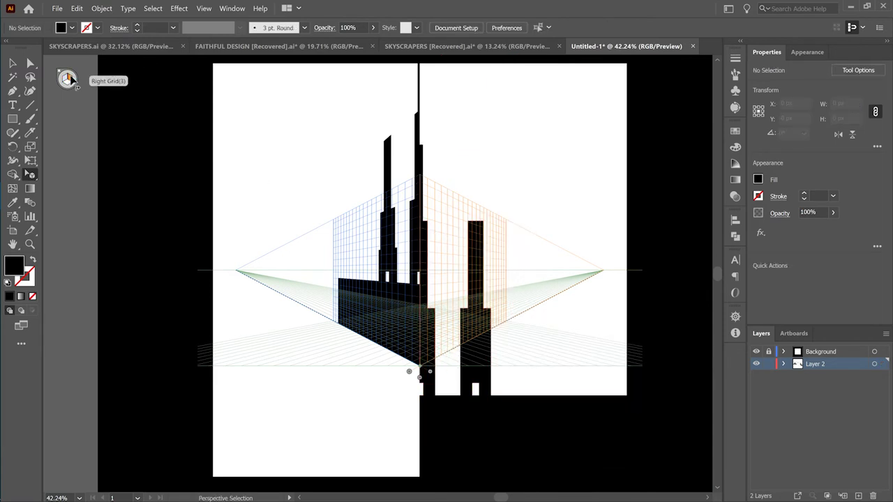
left_click_drag(464, 425, 426, 297)
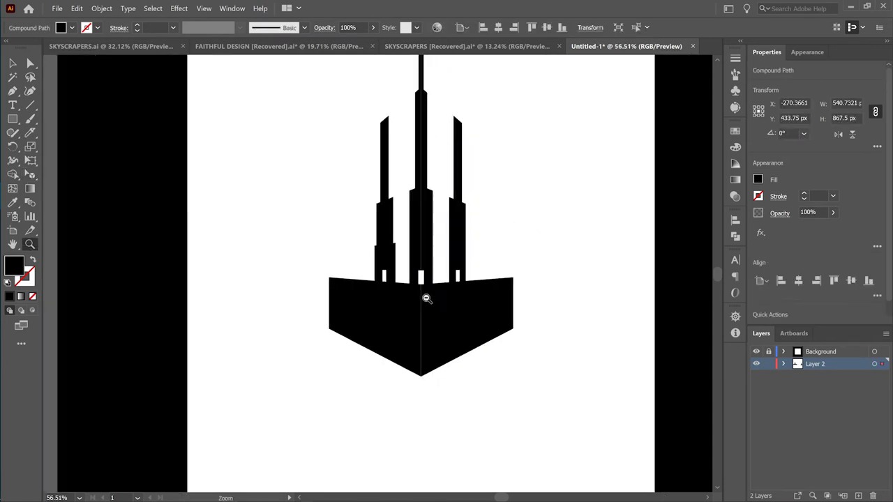
- Scale the right skyline half in perspective to a height of about 500 px, keeping its base on the grid
left_click_drag(462, 229, 466, 308)
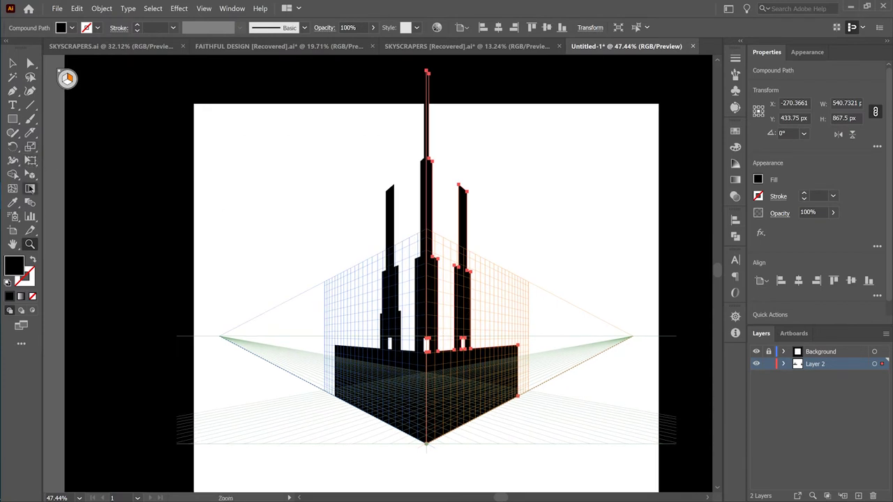
left_click(31, 178)
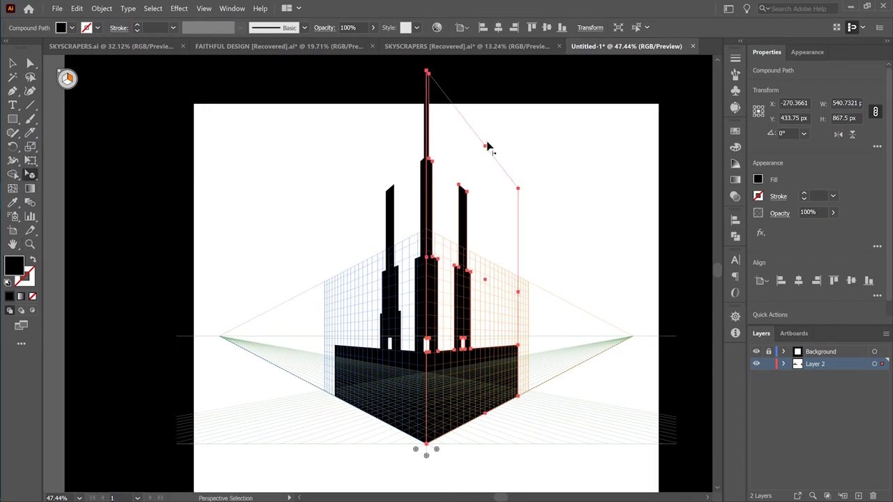
left_click_drag(486, 150, 484, 260)
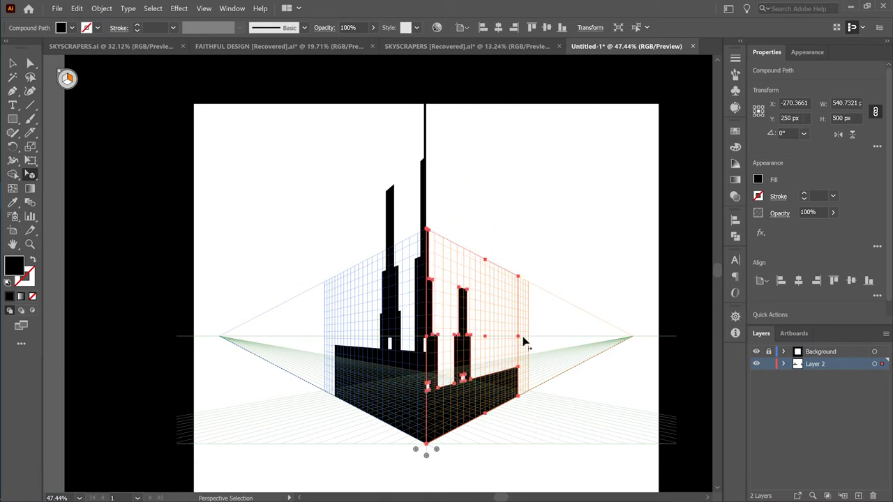
- Widen the right skyline half in perspective to 660 px and scale the left half to about 659 by 500 px, filling both grid planes
left_click_drag(519, 340, 529, 342)
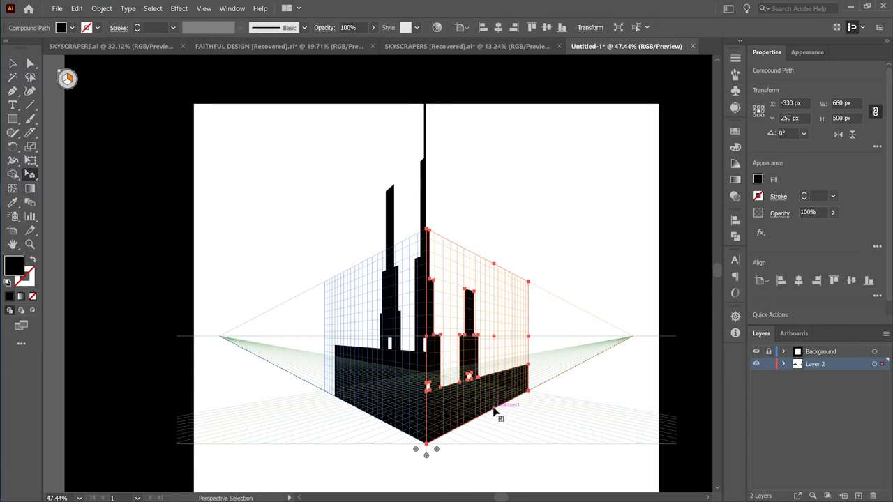
mouse_move(493, 414)
left_mouse_down()
mouse_move(488, 373)
mouse_move(501, 403)
left_mouse_up()
left_click(398, 282)
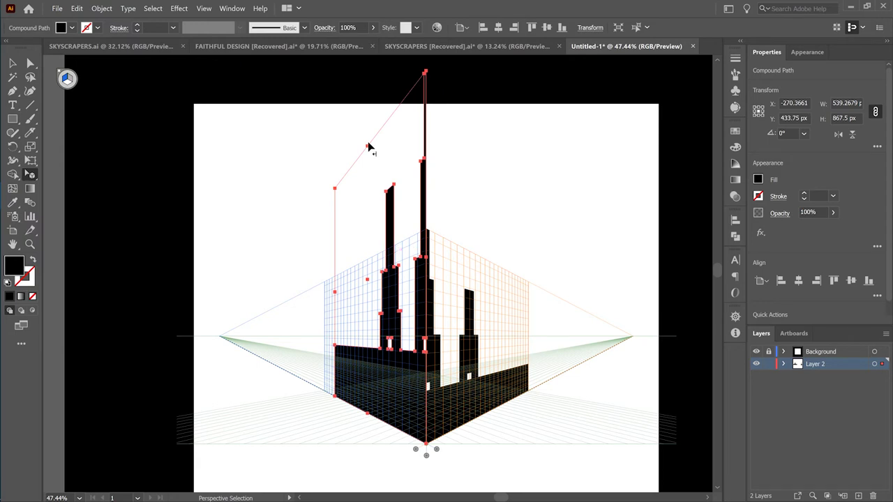
left_click_drag(367, 148, 382, 257)
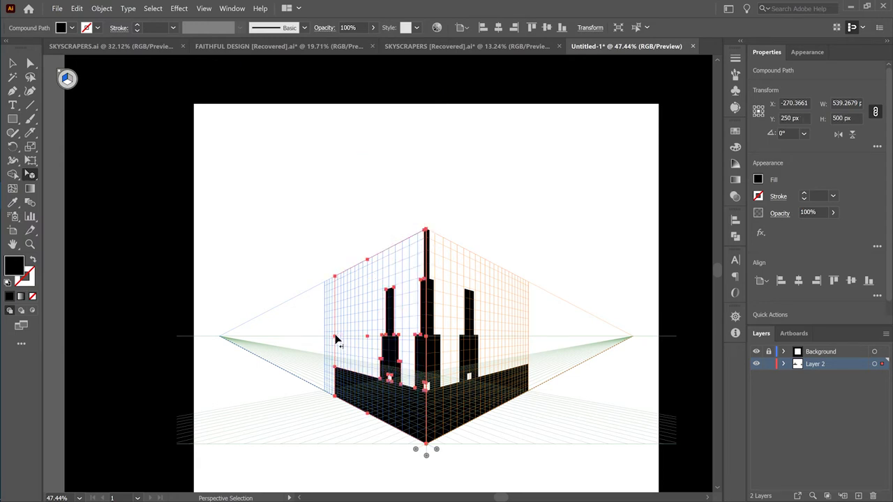
left_click_drag(335, 339, 323, 340)
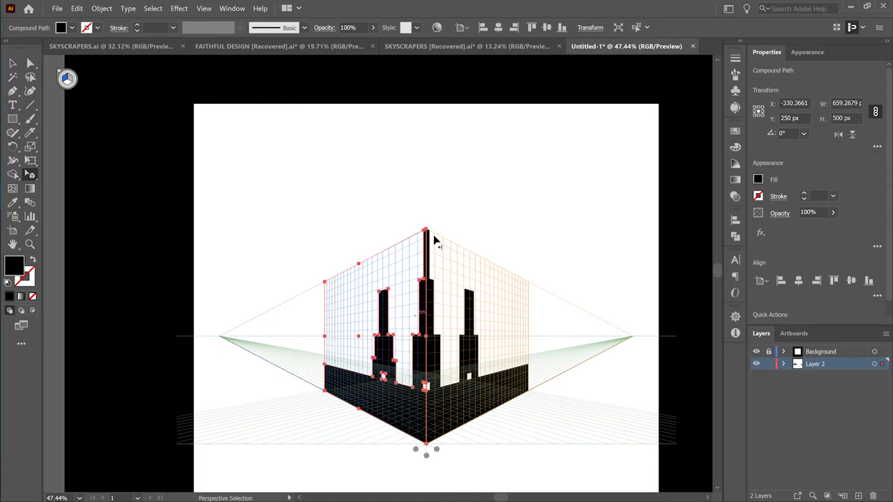
left_click(476, 176)
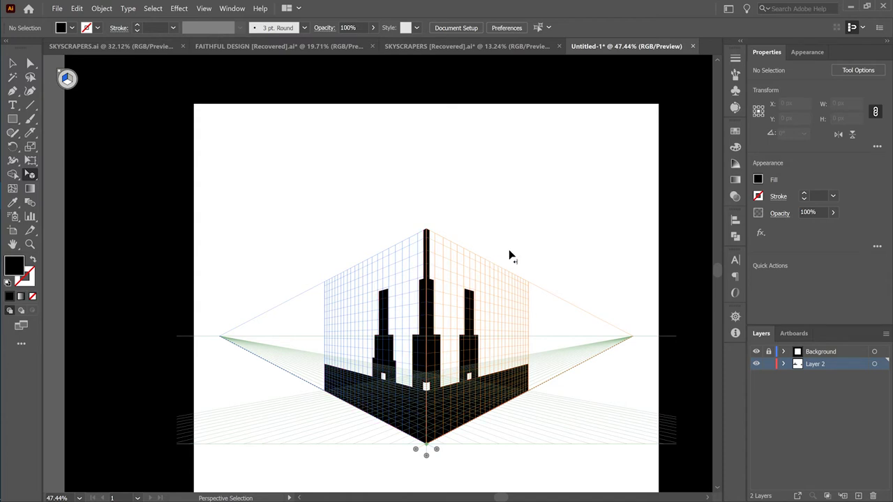
- Hide the perspective grid to examine the seam between the skyline halves, and show the grid again for a closer look
key("ctrl+shift+i")
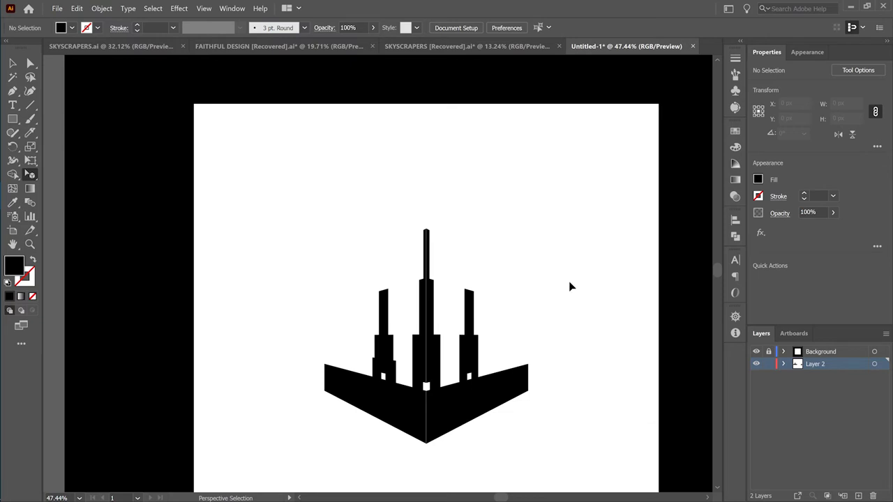
key("ctrl+shift+i")
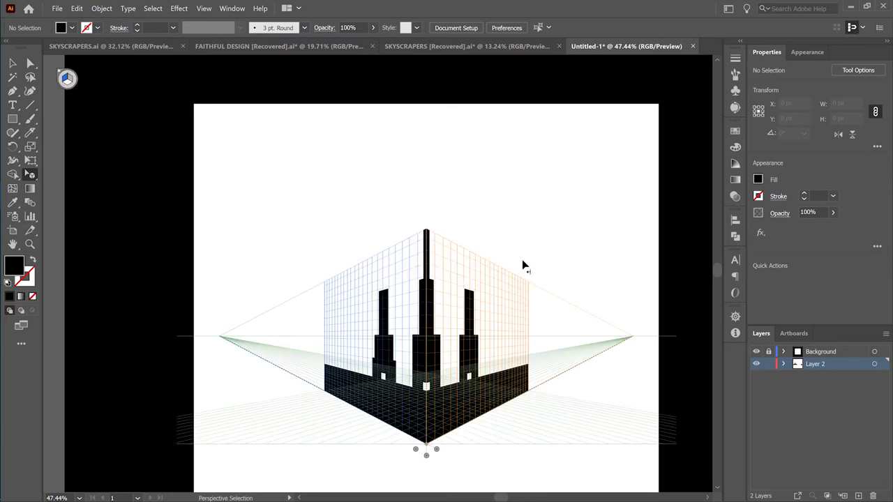
key("z")
left_click_drag(412, 334, 465, 283)
scroll(464, 286, "up", 1)
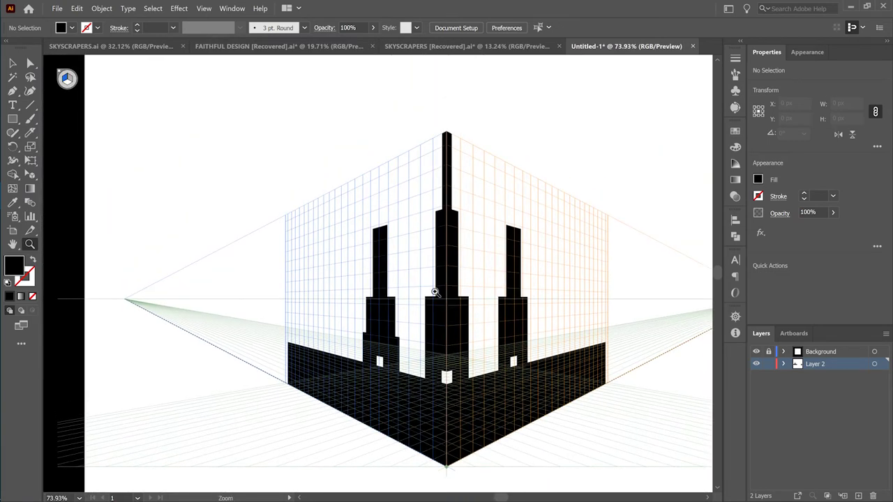
- Stretch the right skyline half in perspective slightly over the center line and outward to the grid's outer edge, about 683 px wide
left_click(31, 175)
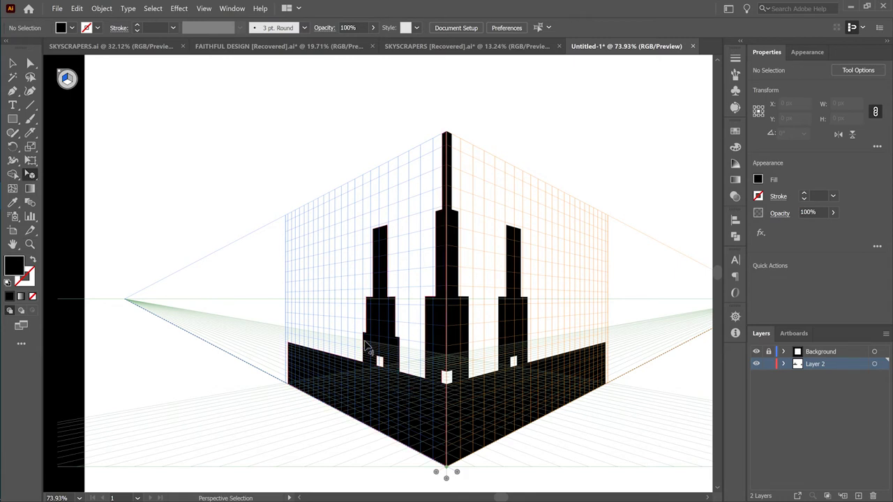
left_click_drag(404, 403, 439, 387)
key("v")
key("shift+v")
left_click(377, 106)
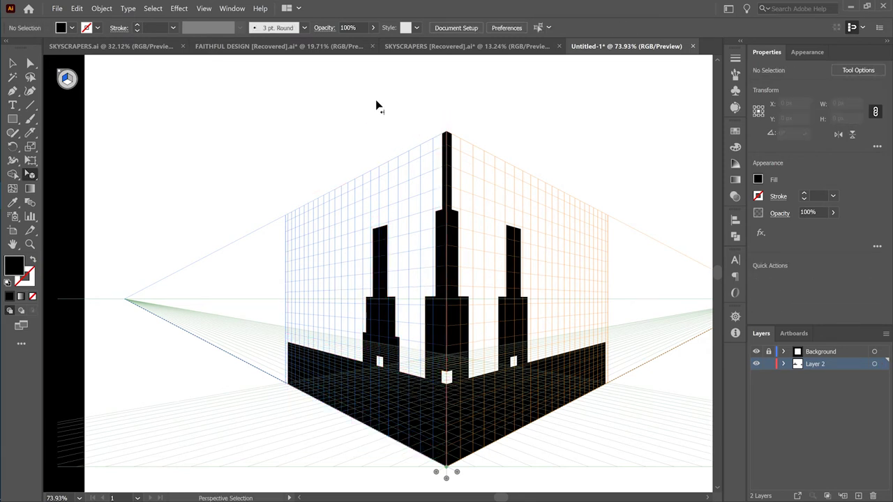
left_click(452, 275)
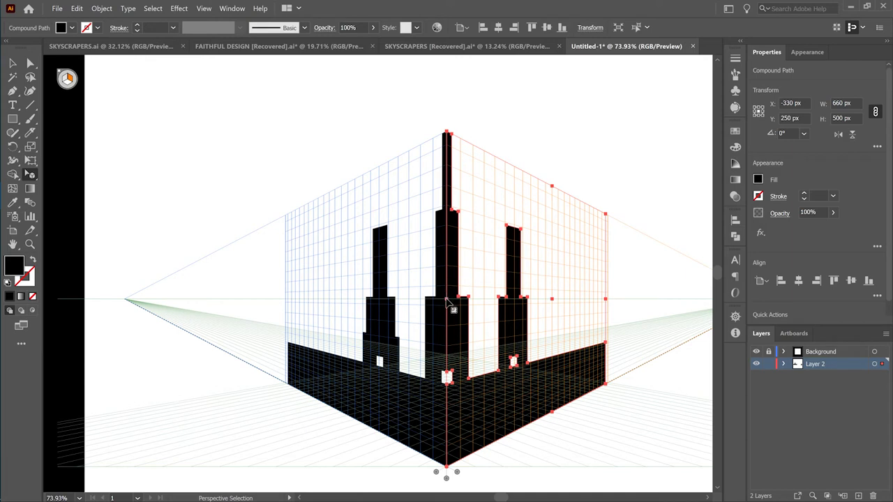
left_click_drag(447, 301, 444, 302)
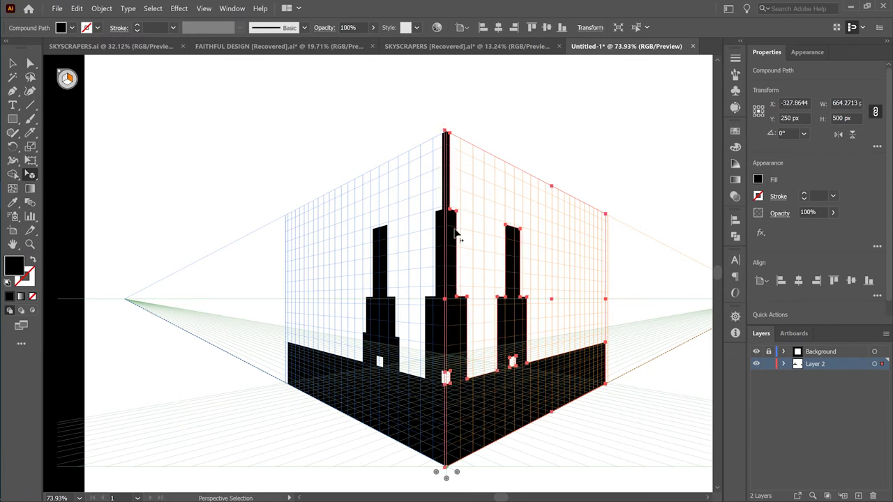
left_click_drag(605, 301, 610, 302)
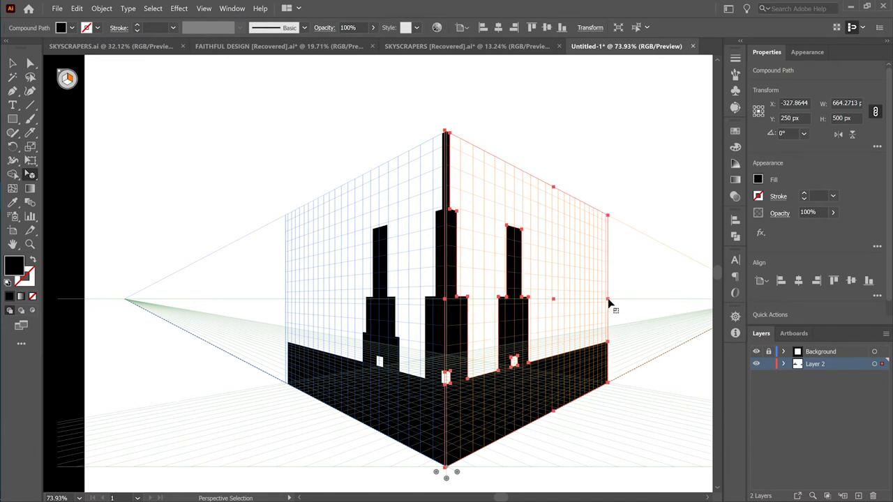
- Stretch the left skyline half in perspective to the outer edge of its grid plane and deselect it
left_click(291, 347)
left_click_drag(290, 301, 286, 303)
left_click(335, 148)
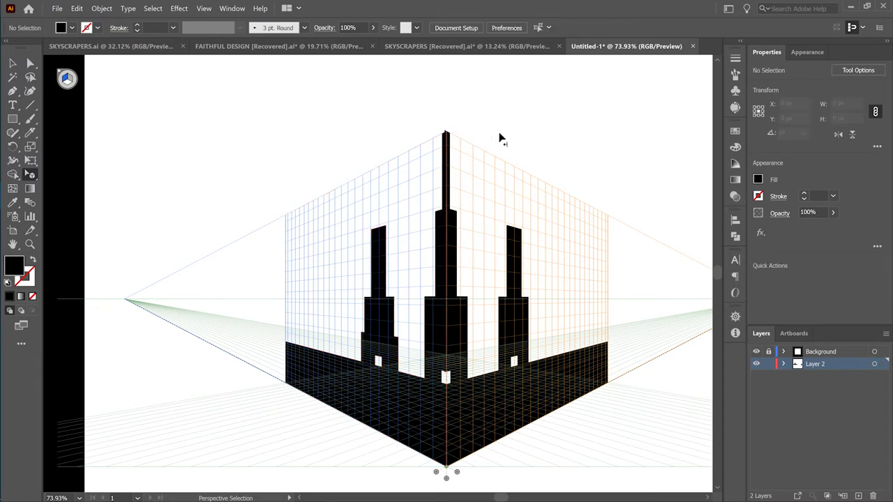
- Try to align the upper bounds of the right and left skyline halves with the upper grid lines
key("z")
left_click_drag(449, 131, 446, 149)
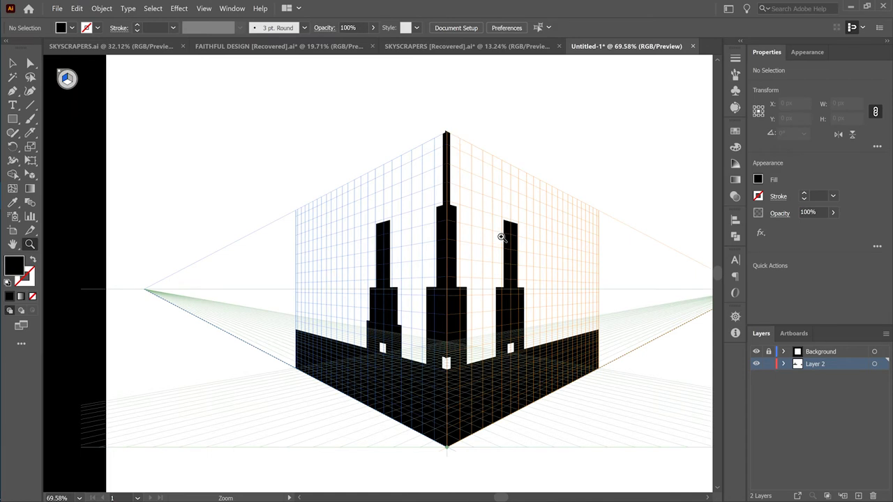
left_click(30, 174)
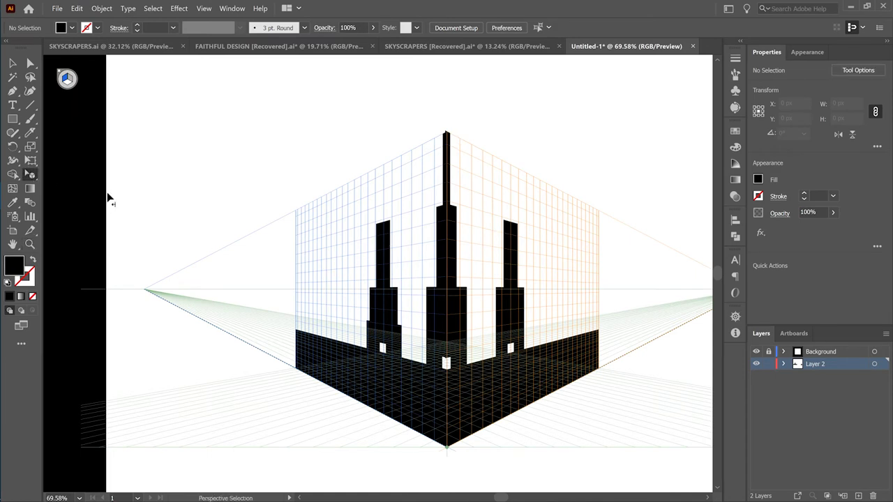
left_click(509, 244)
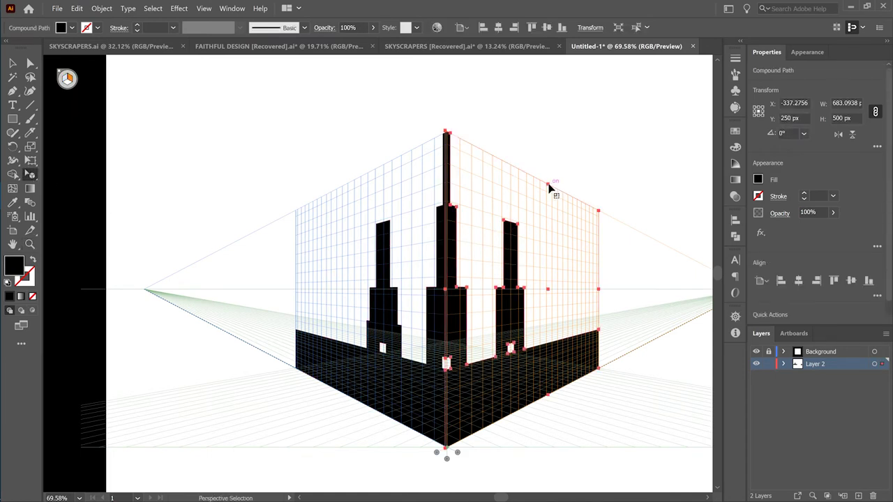
left_click_drag(549, 184, 549, 186)
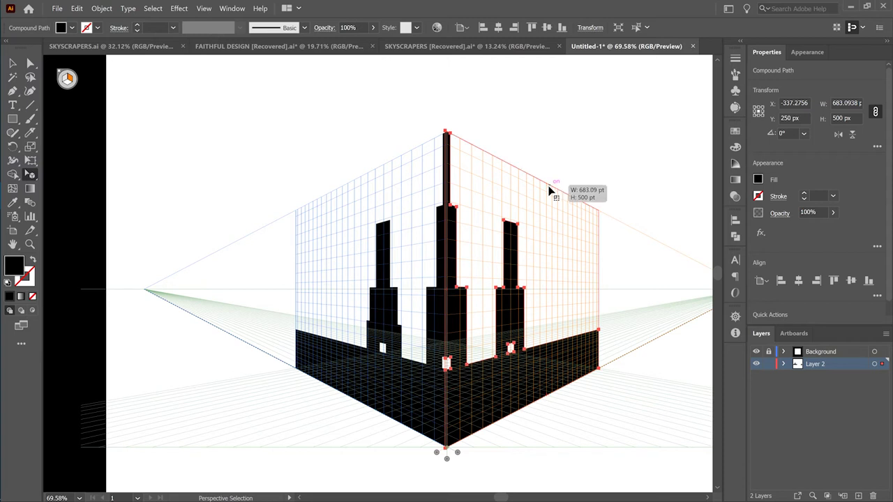
left_click(540, 135)
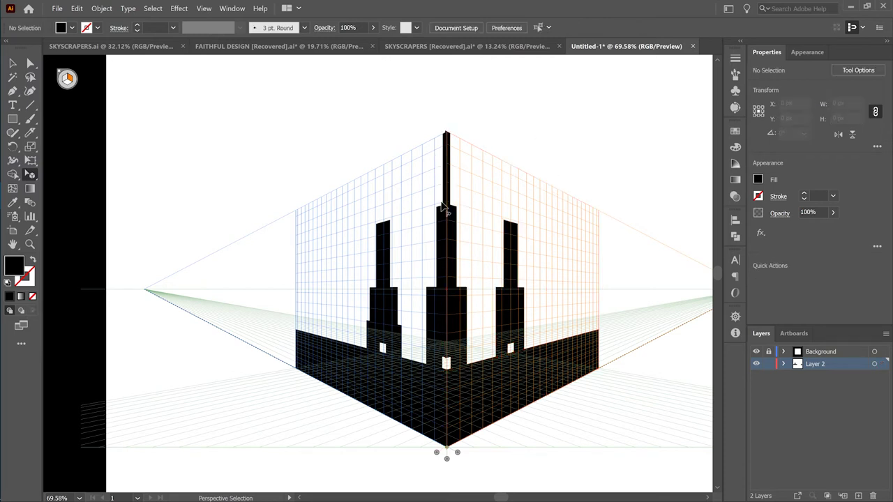
left_click(406, 151)
left_click_drag(346, 181, 347, 182)
left_click(345, 130)
- Try to realign the right skyline half's upper bound and base with the perspective grid lines
left_click(473, 379)
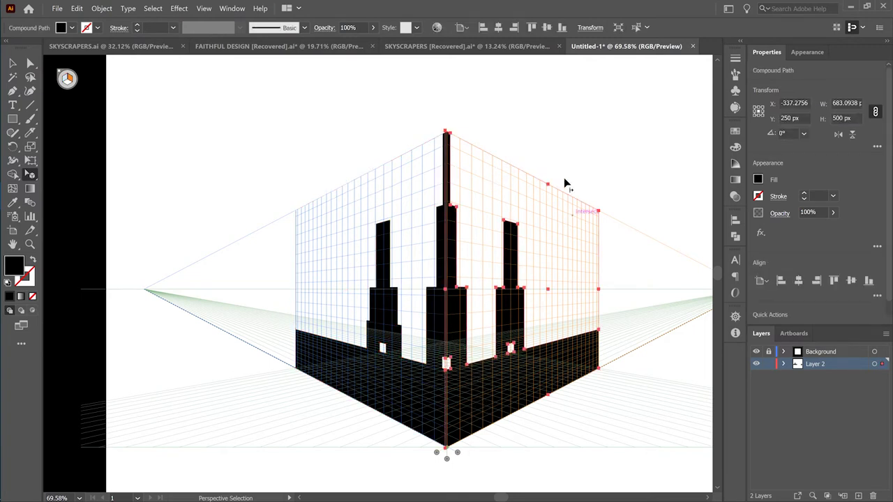
left_click_drag(547, 184, 476, 149)
left_click(476, 125)
left_click_drag(461, 353, 512, 404)
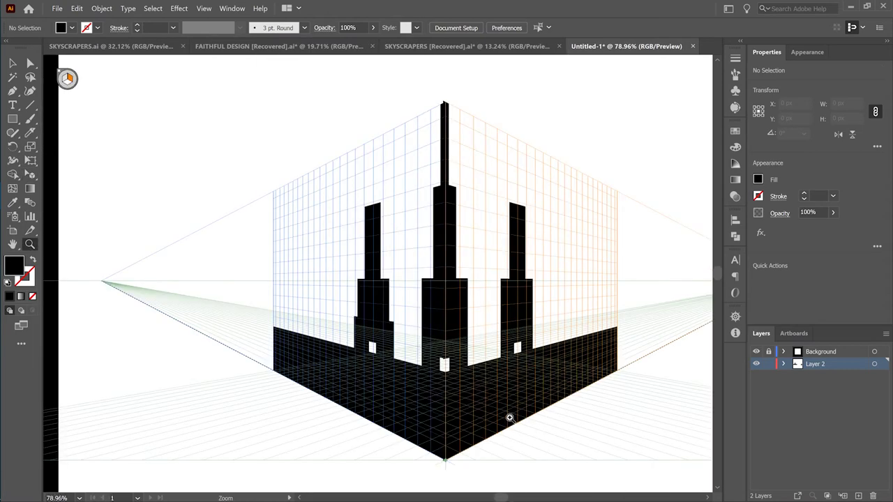
left_click(512, 407)
left_click_drag(558, 399, 560, 399)
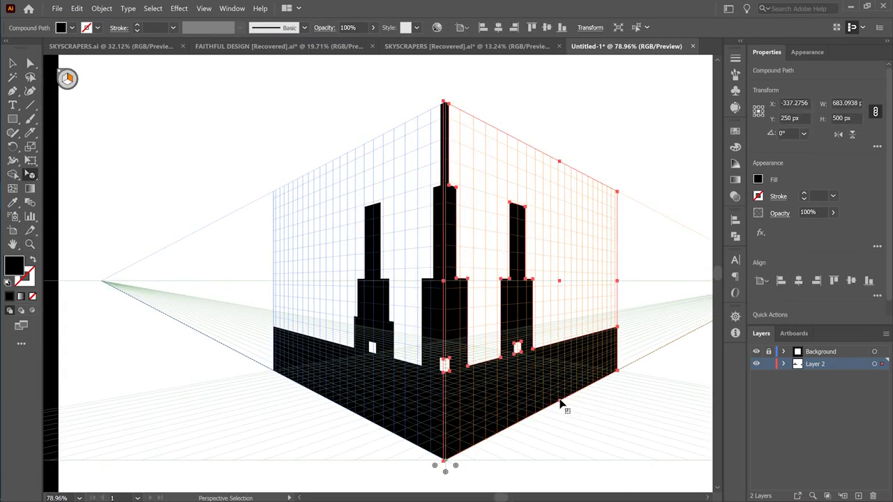
left_click(247, 183)
- Pull the right skyline half's inner edge back onto the center line at about 679 px width, and hide the perspective grid
left_click(489, 360)
left_click_drag(444, 281, 451, 286)
left_click(385, 118)
left_click(457, 263)
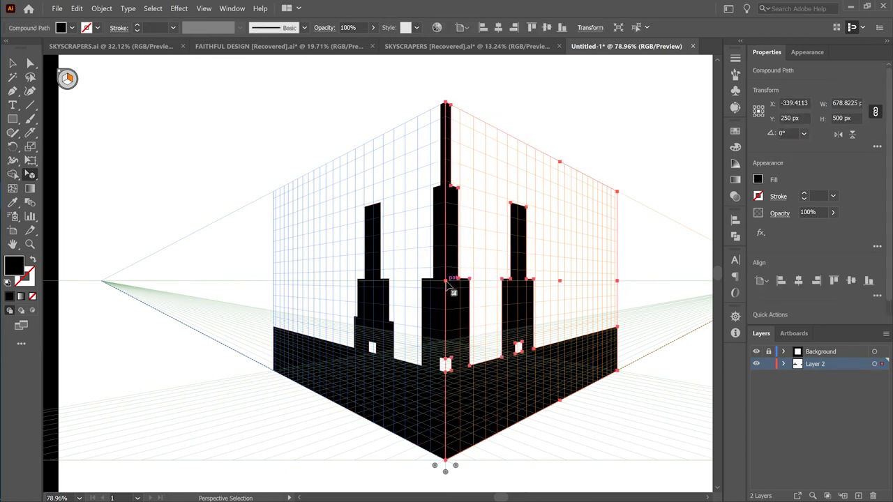
left_click(384, 118)
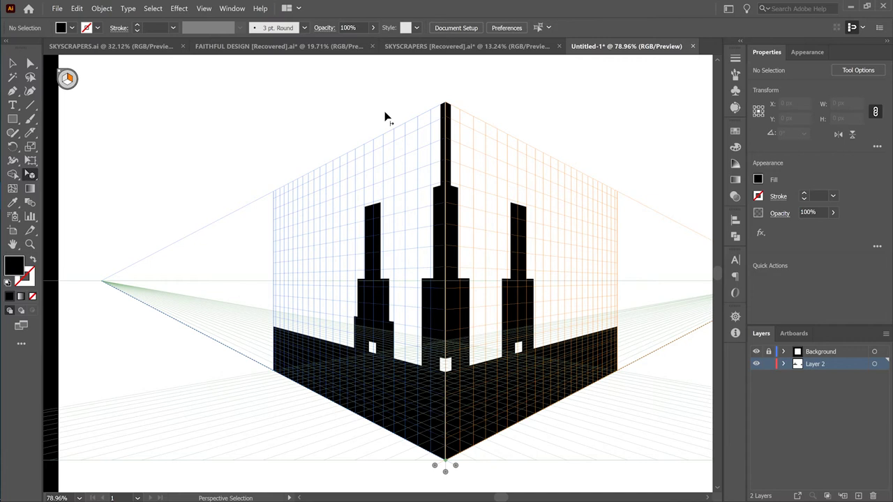
key("ctrl+shift+i")
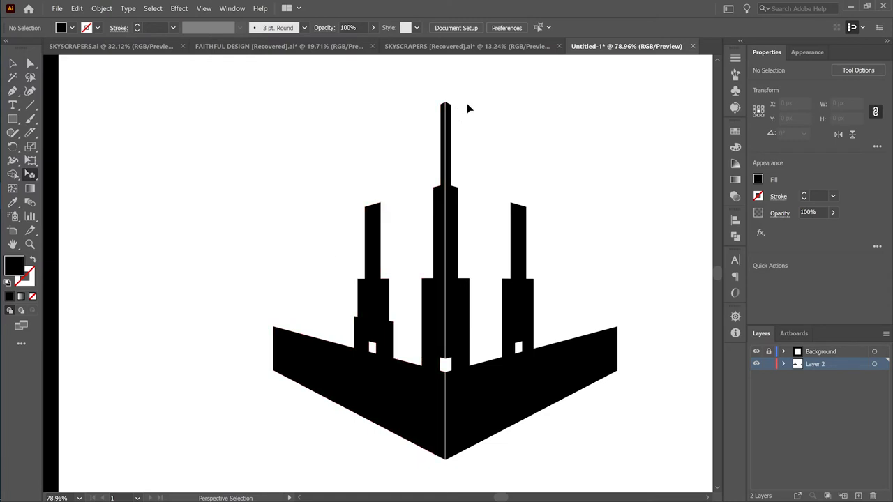
key("a")
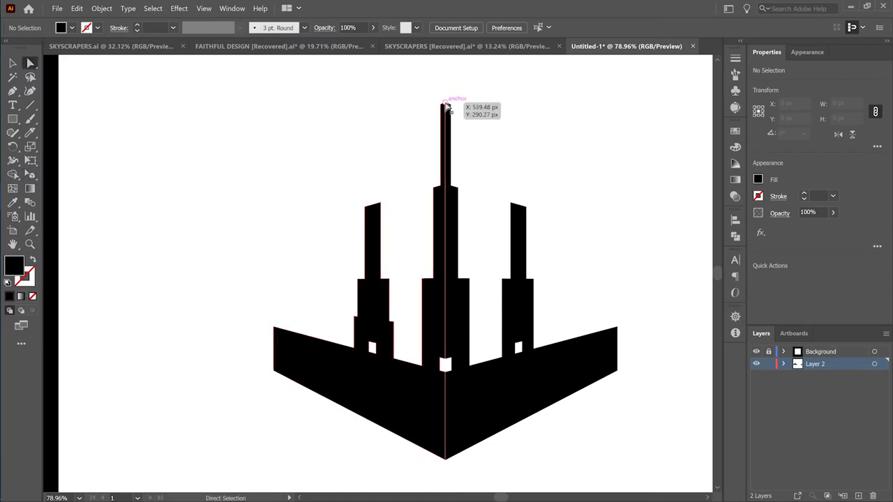
left_click(444, 105)
left_click(441, 356)
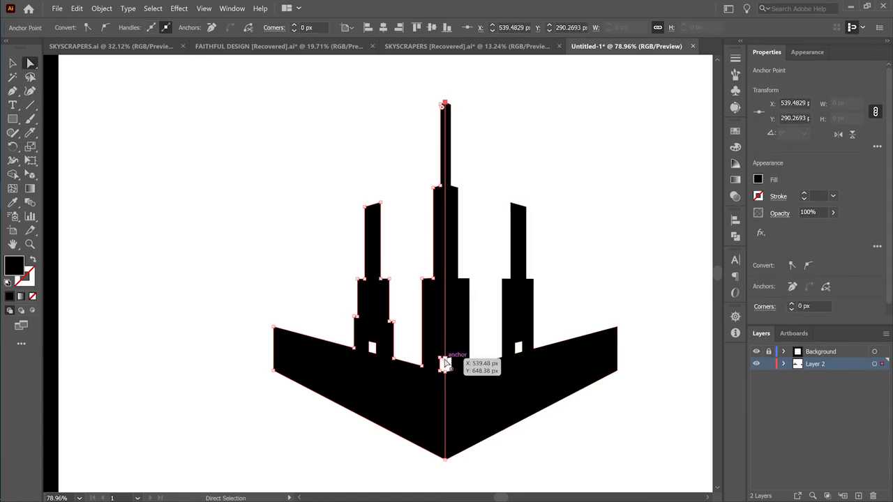
left_click(445, 373, "shift")
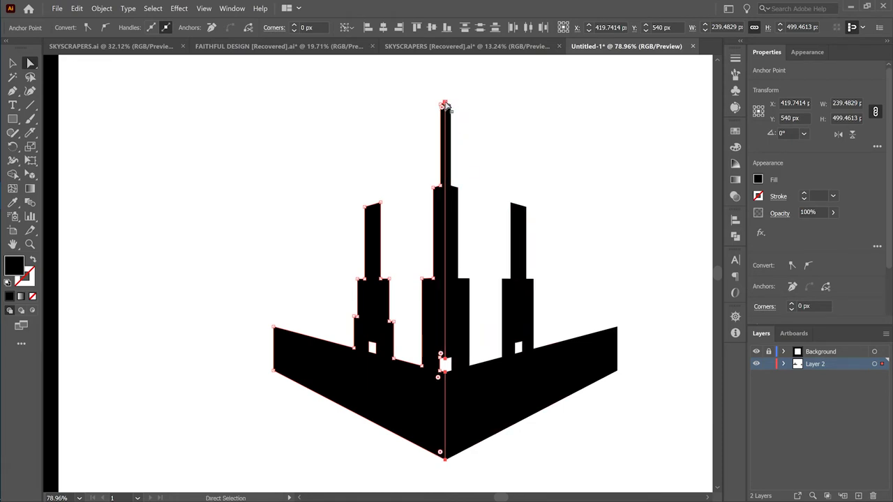
left_click(506, 165)
- Move the left half's inner anchor at the central tower's tip onto the right half's tip at X 540 px, Y 290 px
key("z")
left_click_drag(435, 103, 483, 188)
scroll(479, 395, "up", 5)
left_click(480, 354)
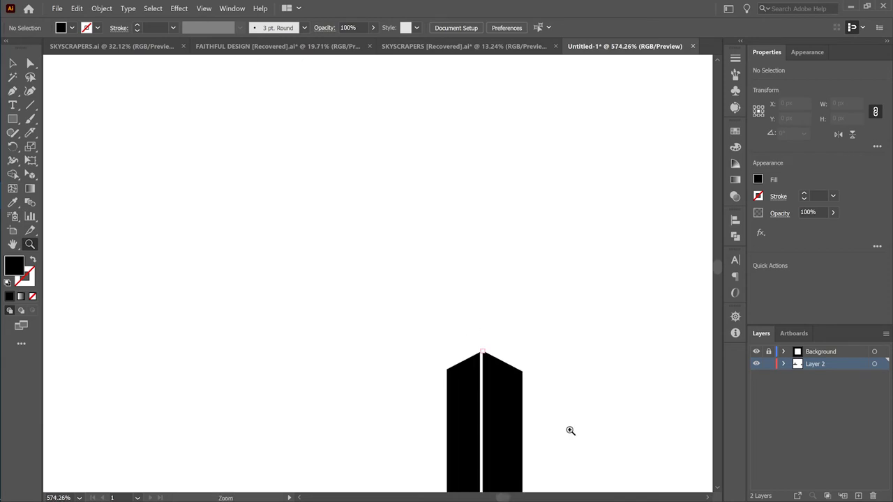
key("a")
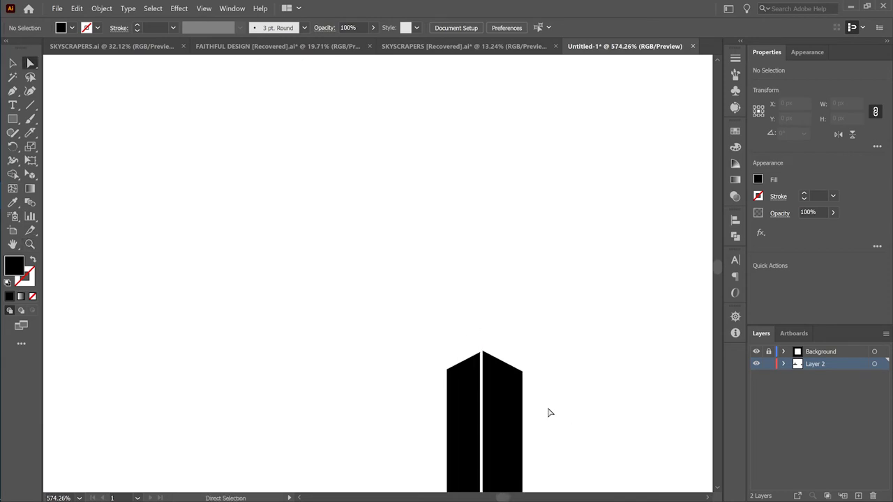
left_click(479, 355)
left_click_drag(480, 353, 482, 353)
- Move the left half's inner anchor above the central tower's door opening to X 540 px, Y 648 px
key("ctrl+alt+space")
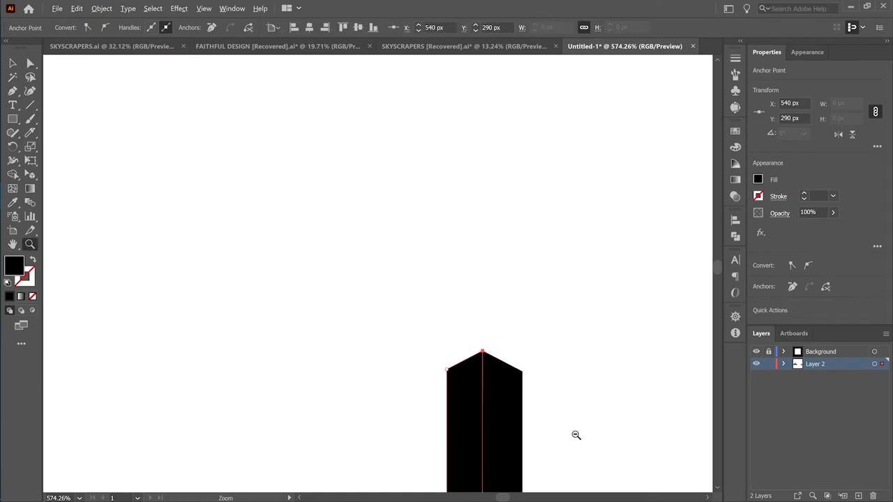
left_click_drag(577, 436, 461, 218)
key("space")
left_click_drag(532, 377, 526, 207)
left_click_drag(525, 421, 538, 212)
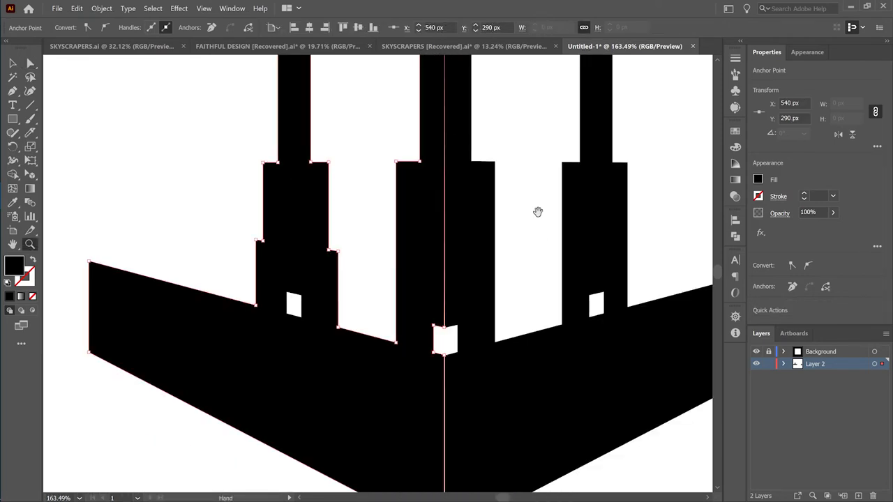
scroll(443, 324, "up", 5)
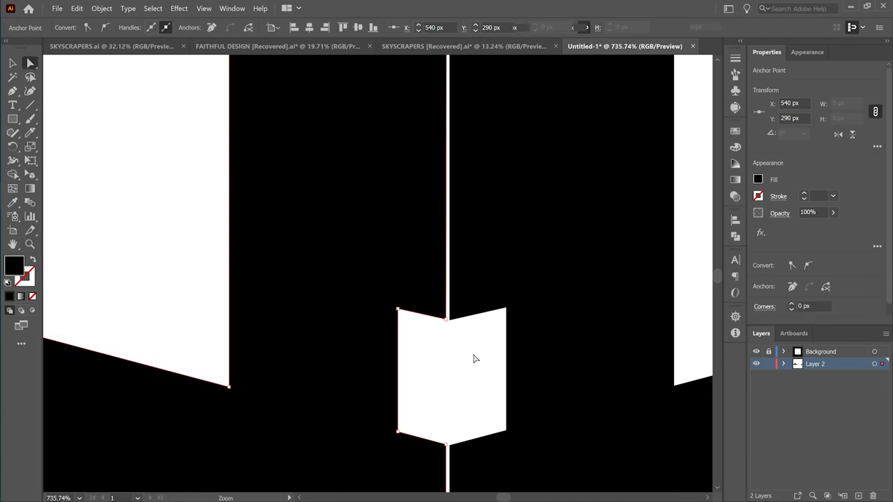
left_click_drag(448, 322, 454, 323)
- Turn on Snap to Point and deselect the left skyline half
left_click(202, 7)
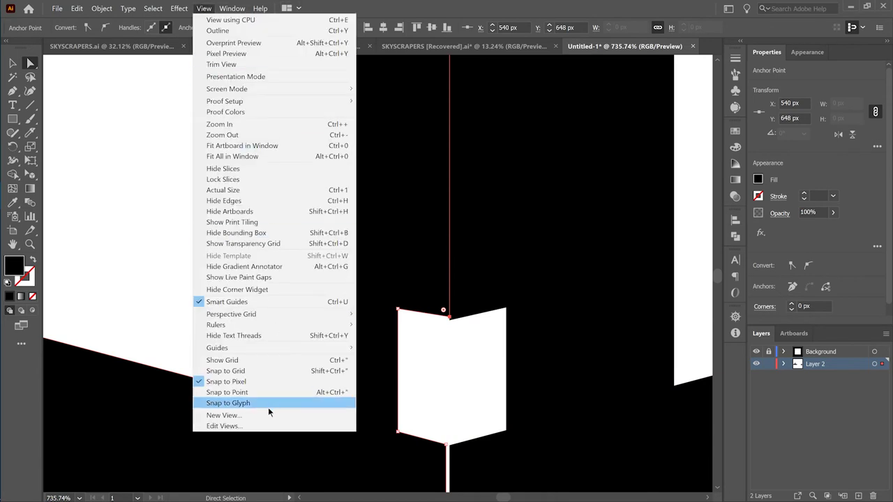
left_click(255, 391)
left_click(466, 362)
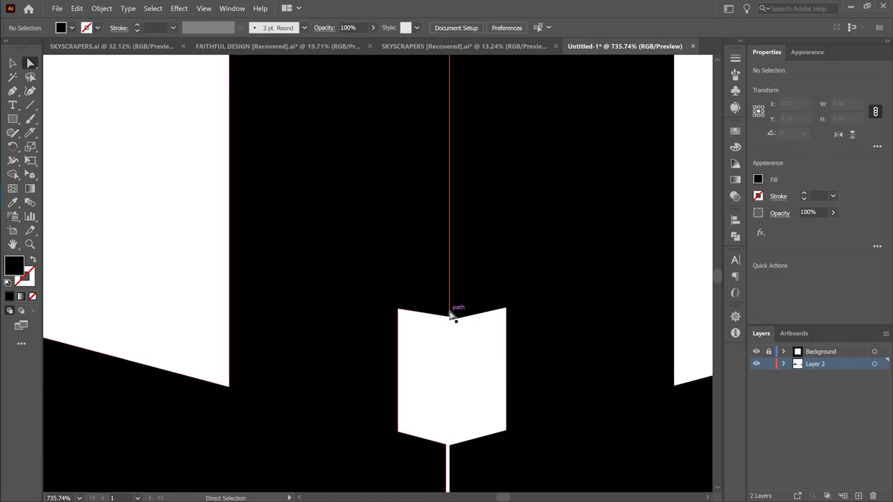
- Move the left half's inner anchor above the central door opening onto the right half's anchor at X 540 px, Y 648.5 px
left_click_drag(451, 319, 588, 430)
key("ctrl+space")
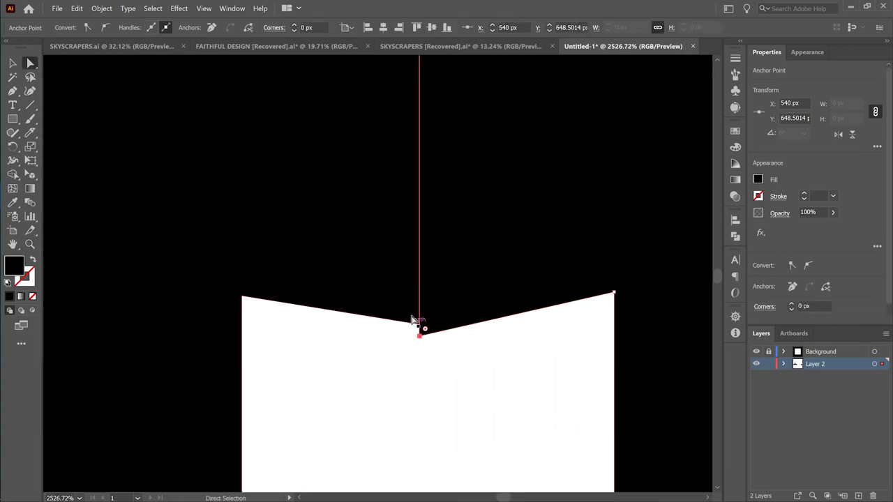
mouse_move(419, 334)
left_mouse_down()
mouse_move(420, 326)
mouse_move(419, 336)
left_mouse_up()
- Move the left half's inner anchor below the central door opening onto the right half's anchor at X 540 px, Y 667.23 px
key("ctrl+space")
left_click_drag(503, 433, 377, 370)
key("space")
left_click_drag(454, 489, 455, 267)
key("ctrl+space")
key("a")
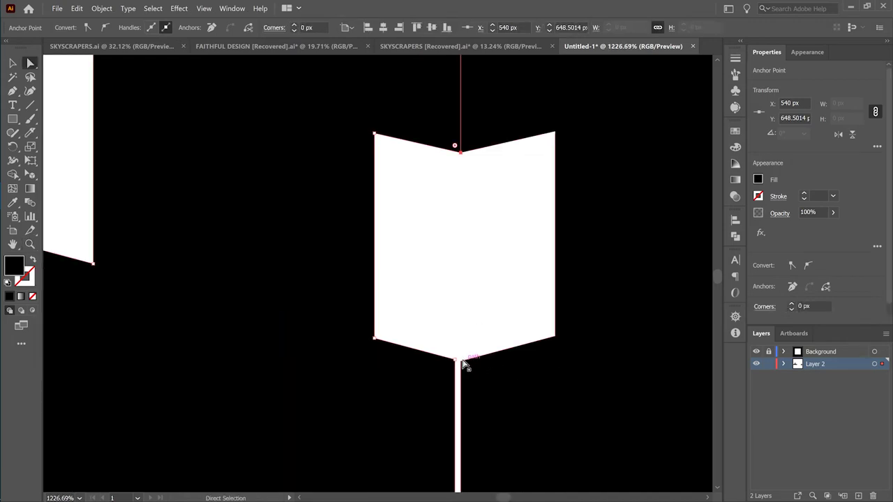
mouse_move(462, 363)
left_mouse_down()
mouse_move(451, 365)
mouse_move(461, 361)
left_mouse_up()
- Move the left half's lowest inner anchor onto the right half's bottom tip to close the remaining gap, and deselect
key("space")
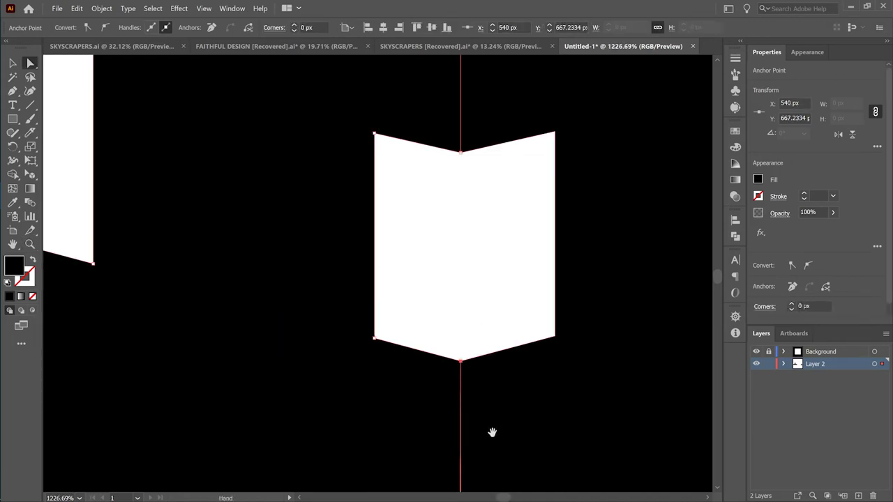
left_click_drag(492, 433, 489, 235)
left_click_drag(528, 446, 494, 244)
left_click_drag(458, 472, 522, 304)
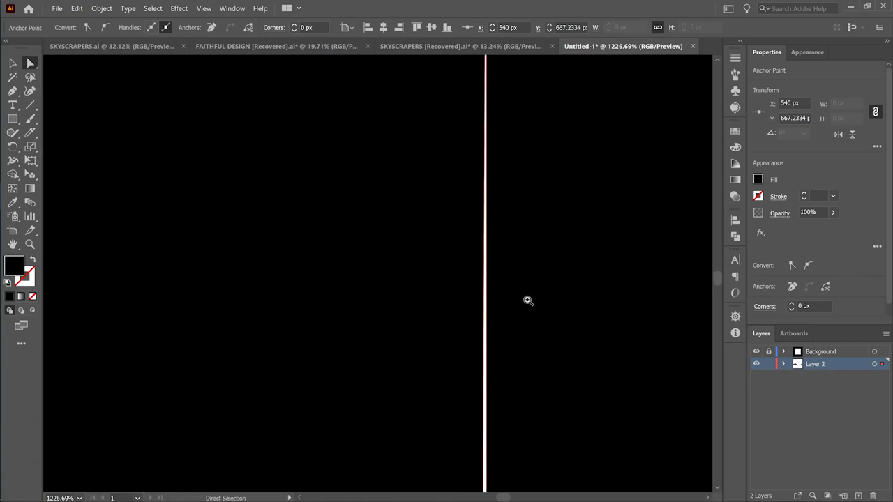
key("z")
left_click_drag(600, 347, 418, 360)
key("space")
left_click_drag(570, 429, 424, 249)
scroll(456, 332, "up", 6)
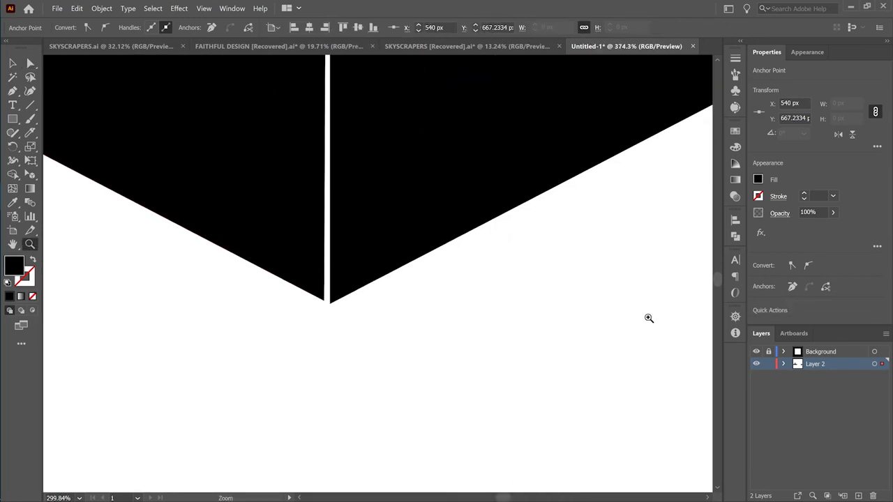
key("a")
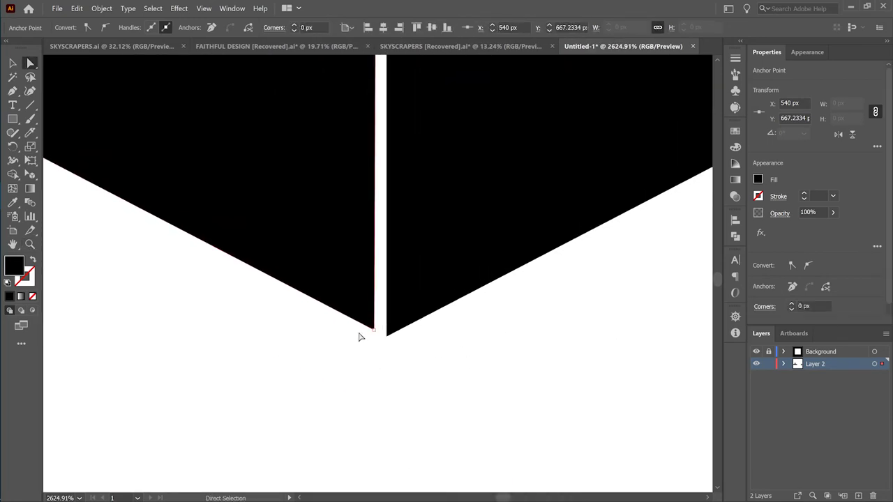
left_click_drag(374, 331, 386, 334)
left_click(419, 354)
- Draw a black circle about 567 px in diameter from the artboard's center over the skyline, and deselect it
key("z")
scroll(519, 275, "down", 15)
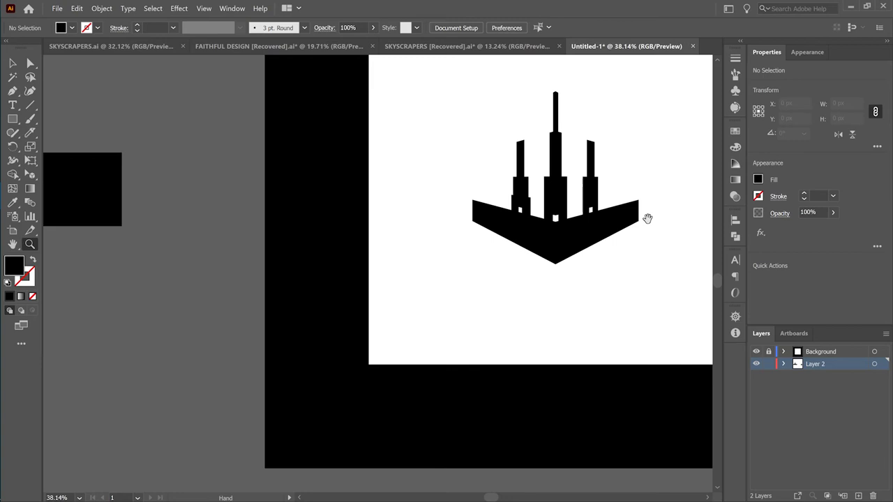
left_click_drag(647, 218, 532, 300)
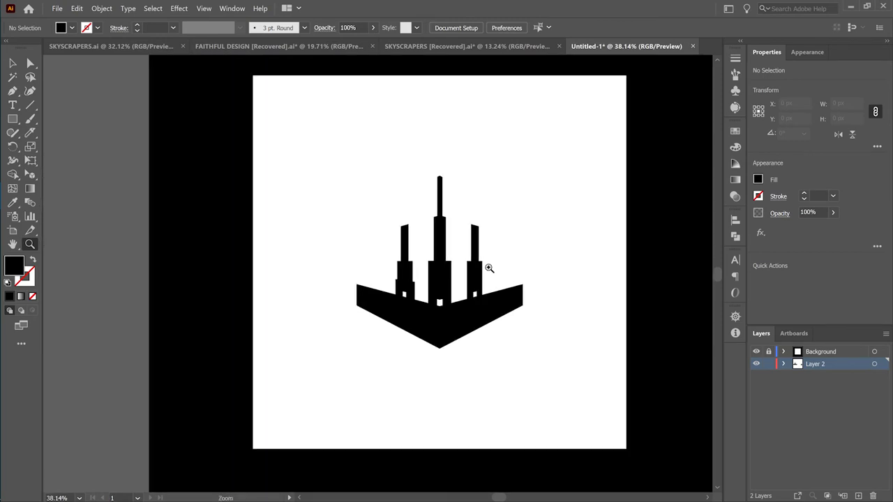
left_click_drag(434, 263, 513, 276)
key("v")
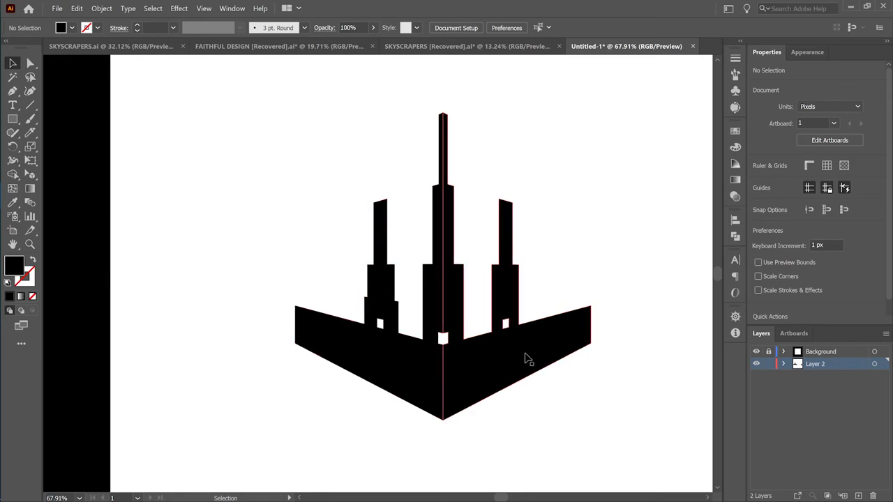
scroll(479, 356, "down", 5)
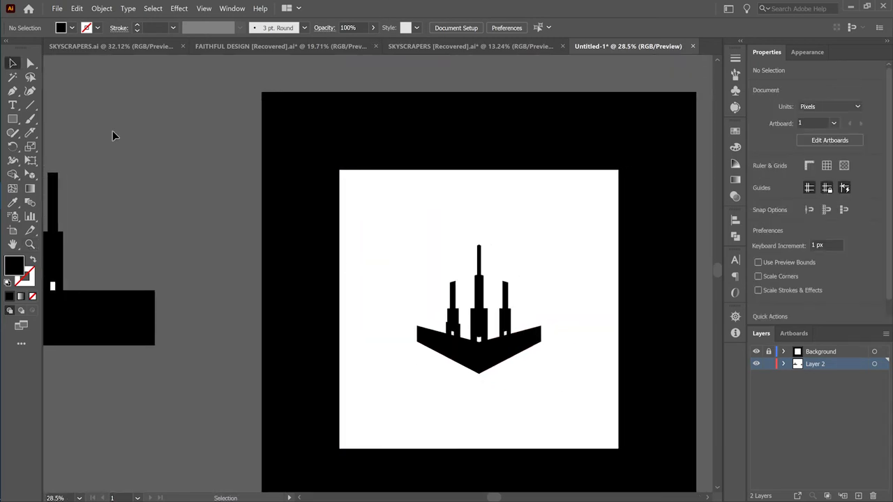
left_click(18, 113)
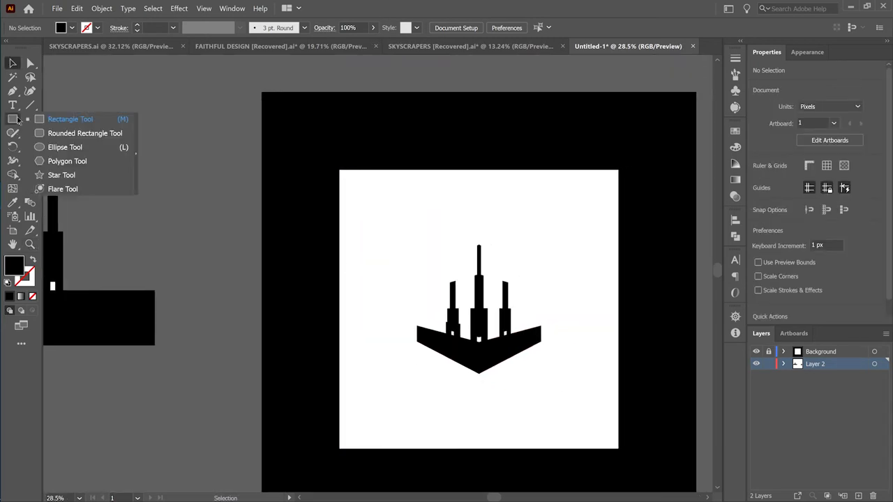
left_click(52, 145)
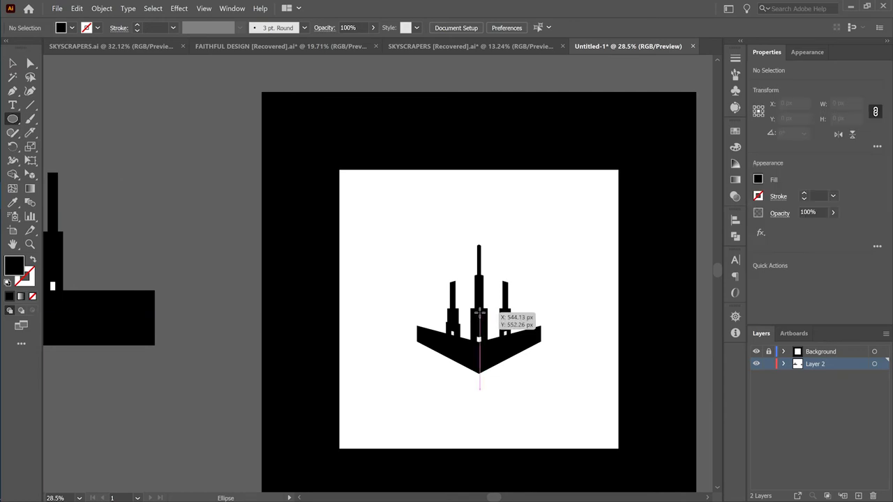
left_click_drag(479, 310, 526, 382)
key("v")
left_click(220, 157)
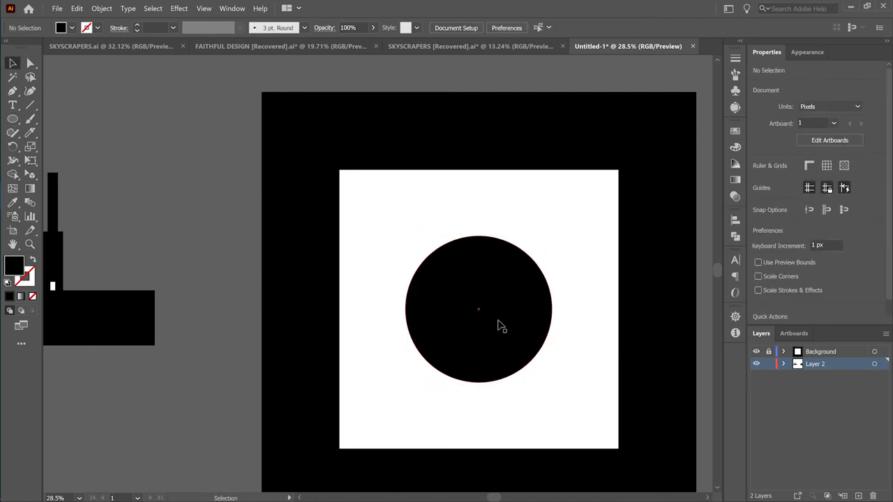
- Expand Layer 2 and hide the black circle
left_click(500, 321)
left_click(785, 364)
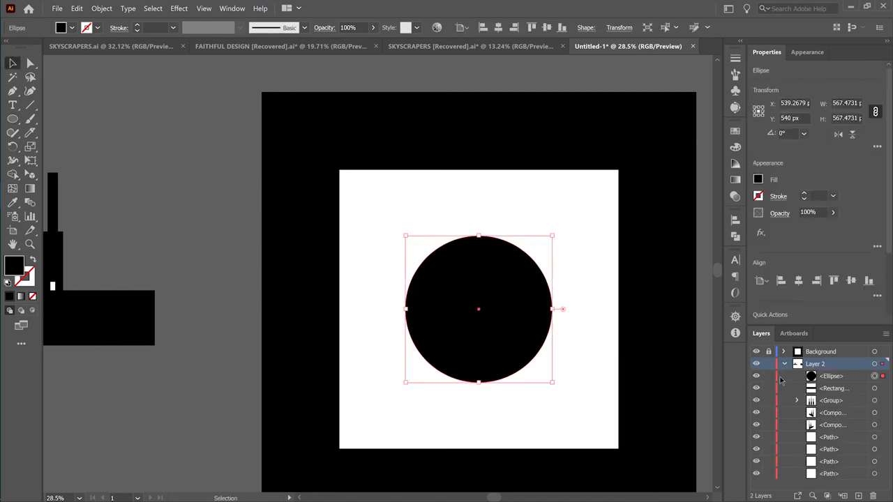
left_click(756, 377)
- Group the two skyline halves and bring the group to the front
left_click(477, 314)
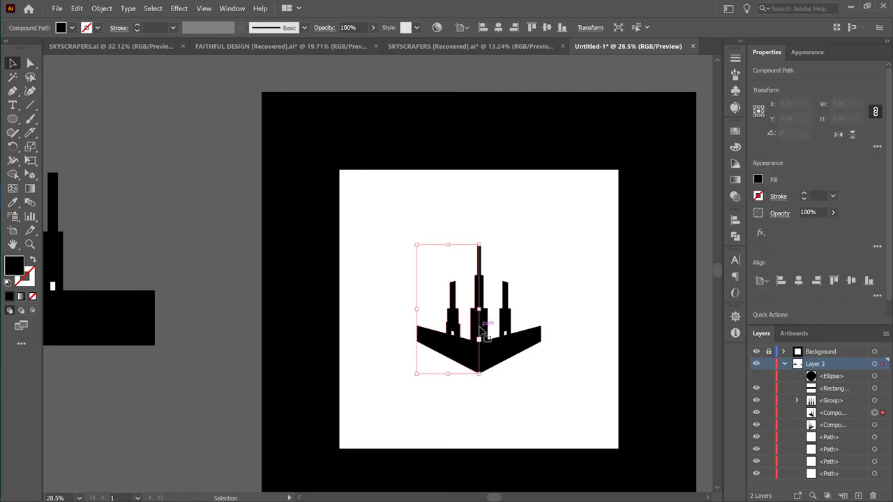
left_click(504, 301, "shift")
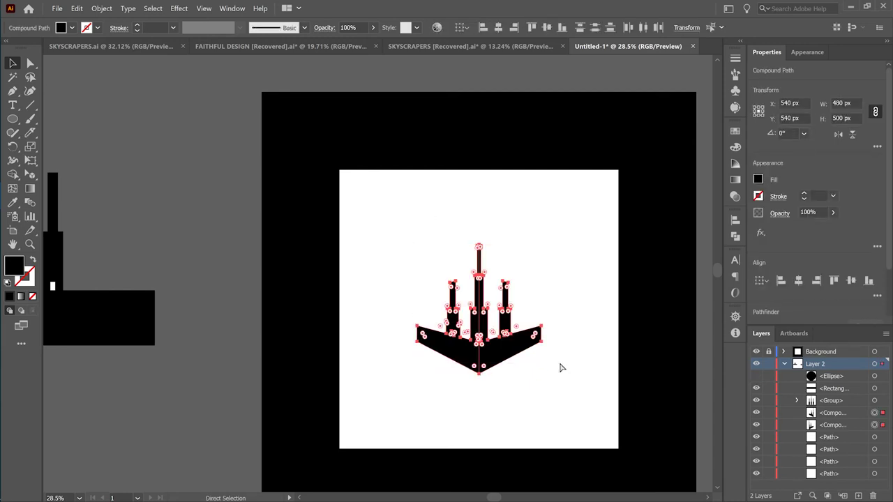
key("ctrl+g")
right_click(494, 356)
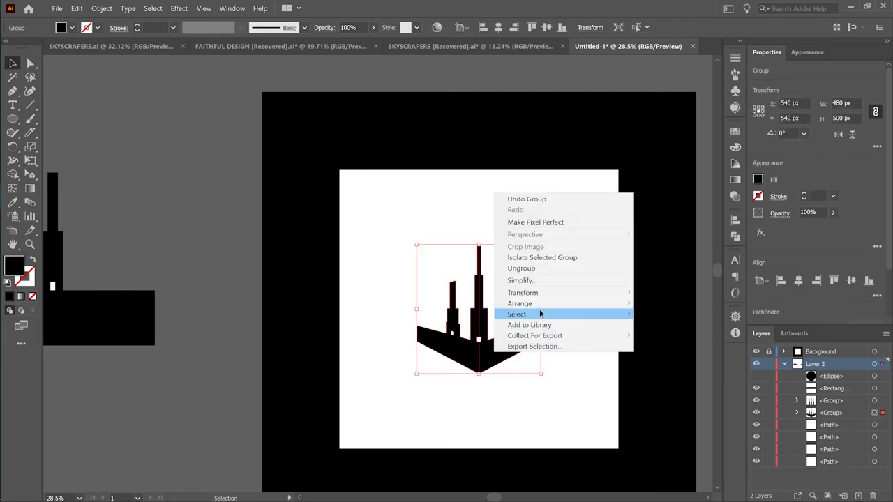
mouse_move(552, 305)
left_click(665, 310)
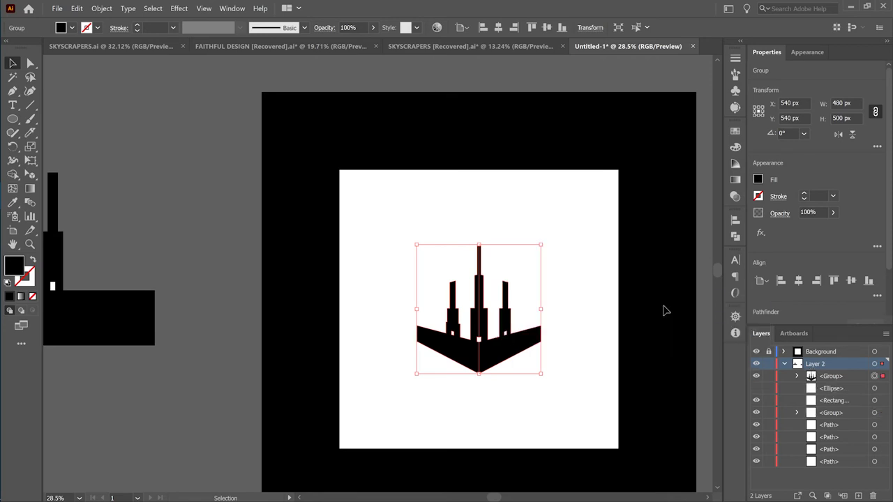
left_click(571, 399)
- Fill the skyline group with white and deselect it
left_click(503, 348)
double_click(13, 265)
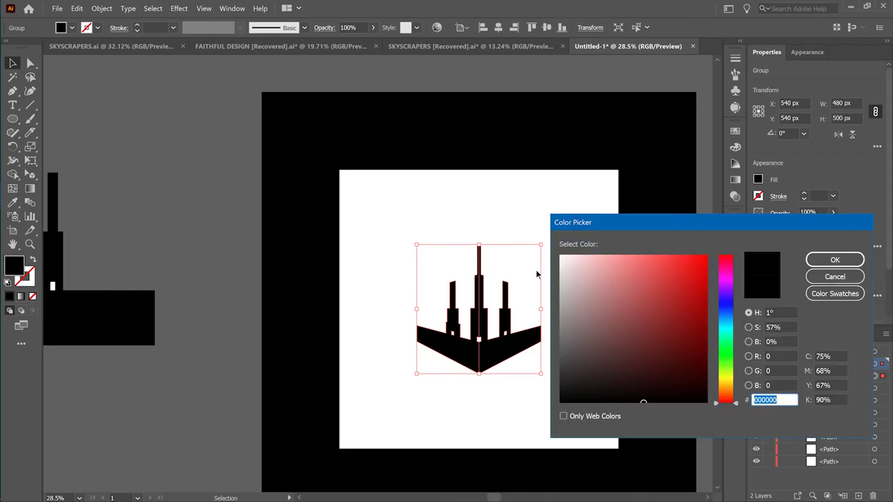
left_click_drag(568, 260, 561, 256)
left_click(815, 263)
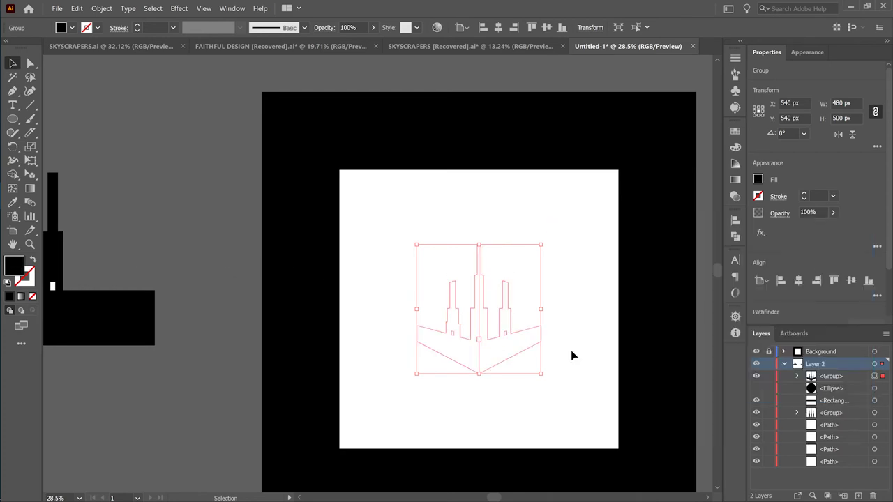
left_click(442, 282)
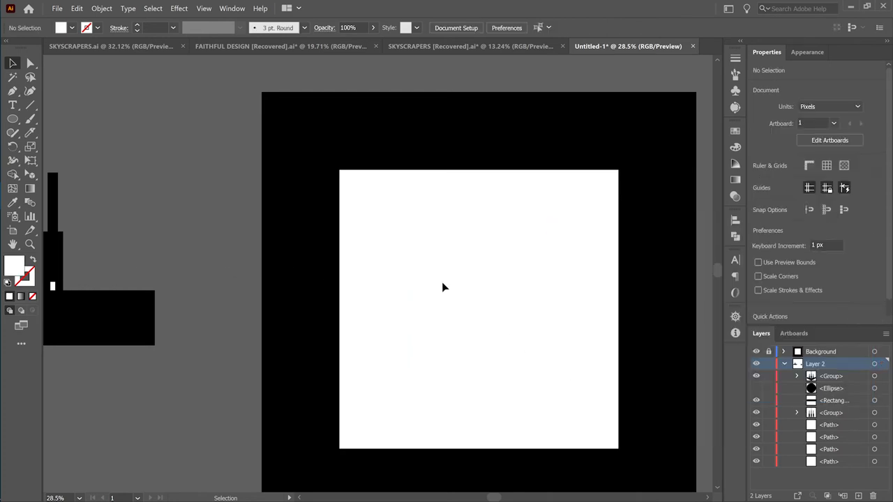
- Show the black circle again and shrink it evenly around its center to about 492 px in diameter
left_click(756, 389)
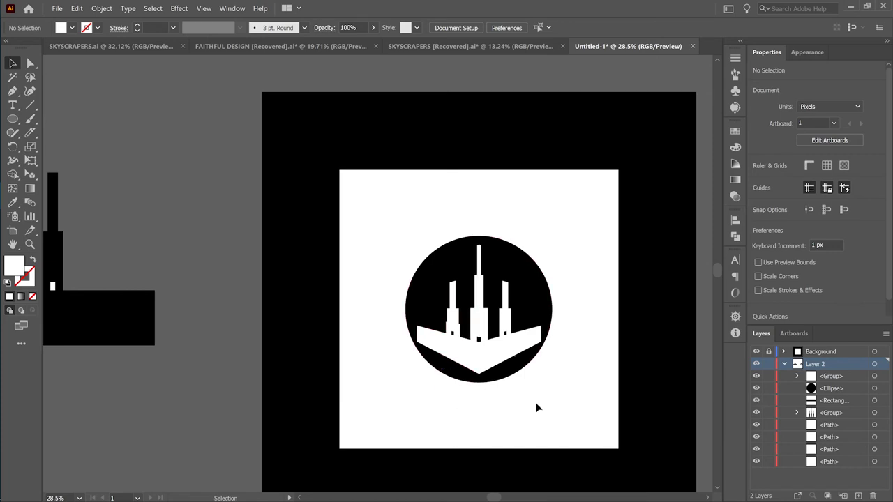
left_click(433, 277)
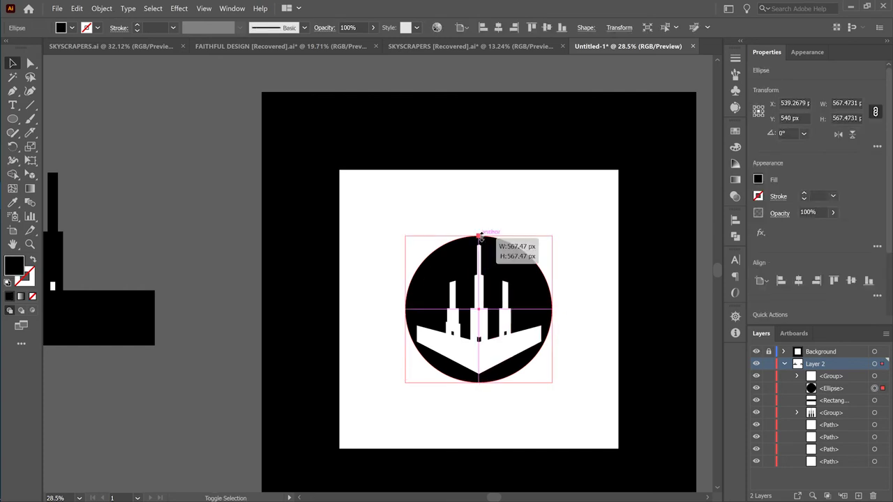
left_click_drag(480, 237, 485, 246)
left_click(509, 423)
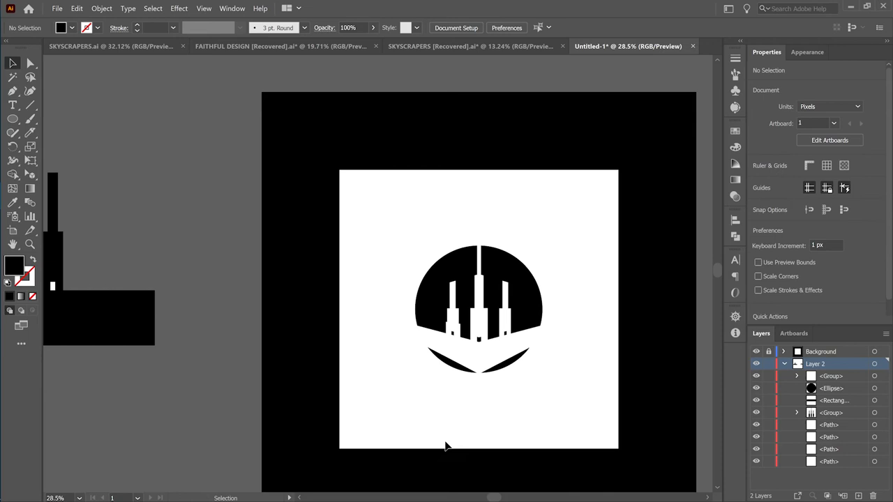
- Move the skyline base's two lower outer corners and the left half's bottom tip straight down to cover the circle's lower edge, and deselect
left_click(466, 357)
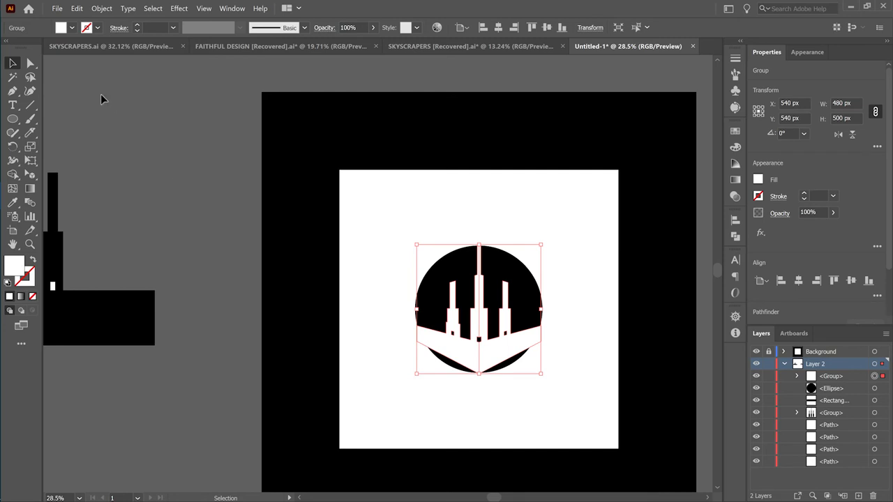
left_click(30, 62)
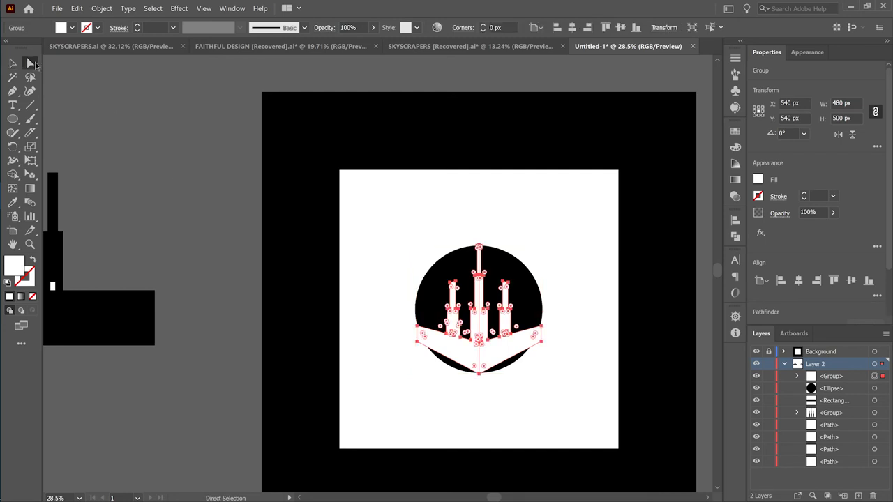
left_click(417, 342)
left_click(479, 373, "shift")
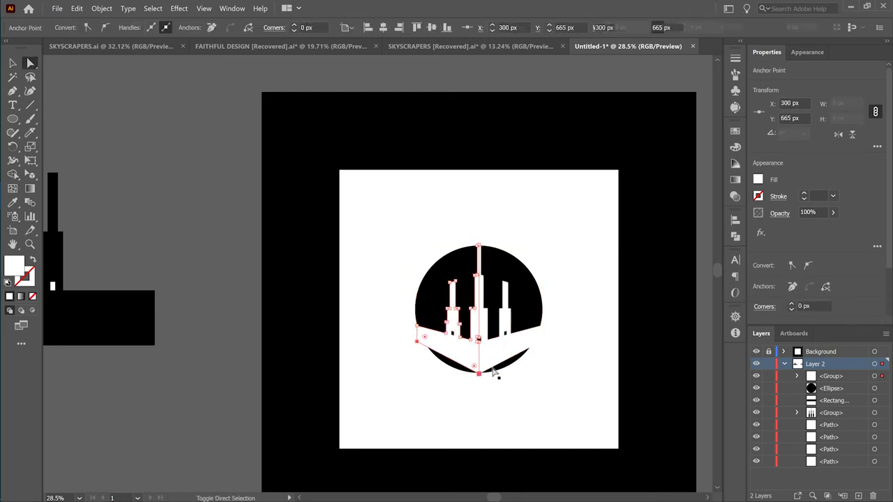
left_click(541, 342, "shift")
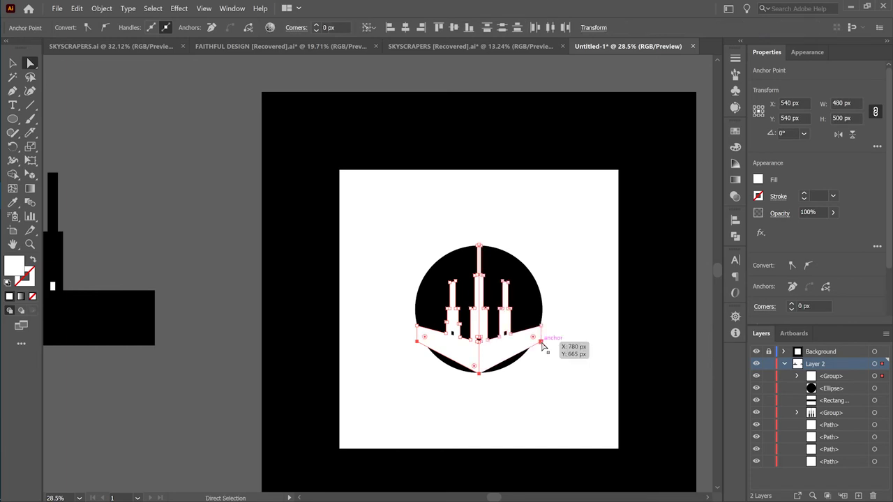
left_click_drag(541, 342, 546, 371)
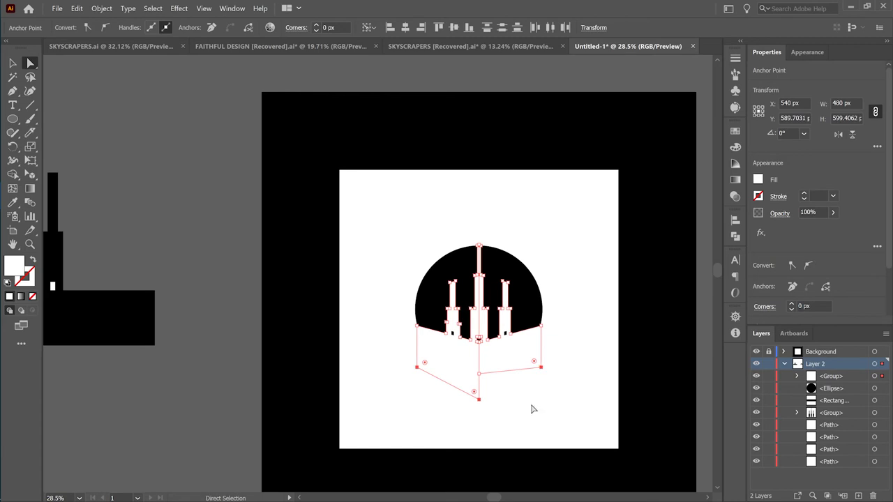
key("ctrl+z")
scroll(480, 374, "up", 6)
left_click_drag(470, 374, 492, 423)
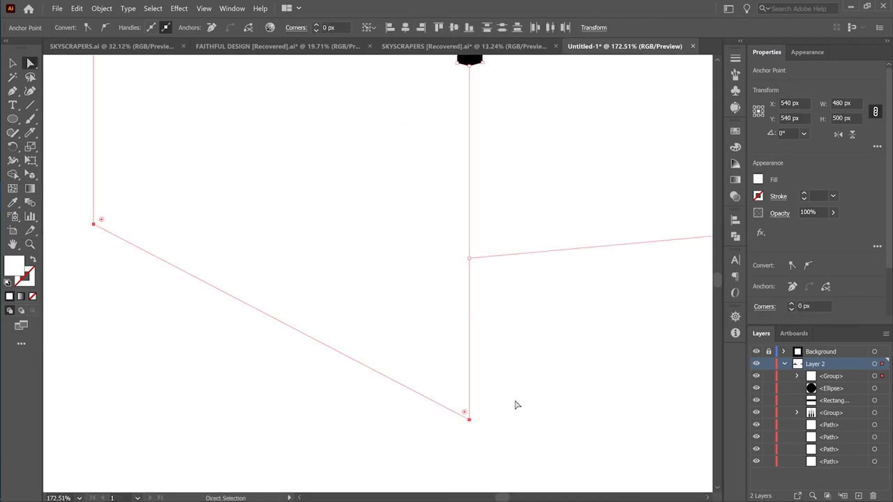
key("ctrl+space")
left_click_drag(628, 286, 550, 368)
key("v")
left_click(520, 360)
- Duplicate the black circle in place and bring the copy to the front, over the white skyline
key("z")
key("v")
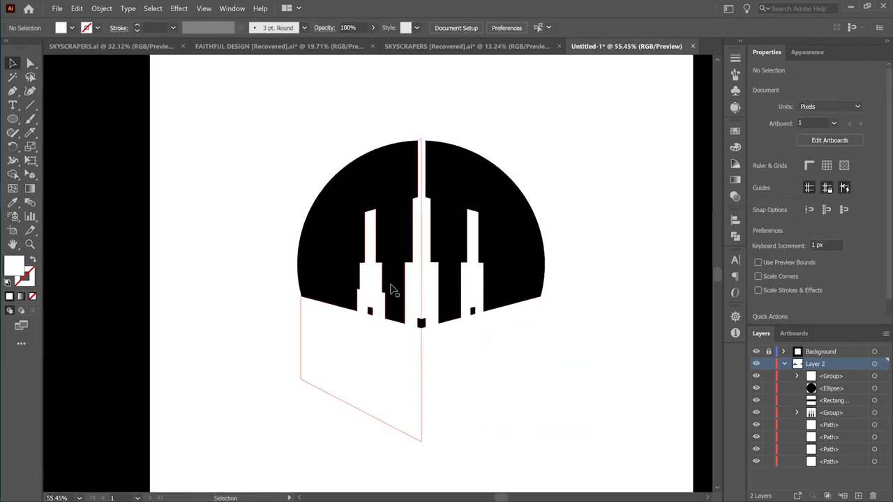
key("z")
left_click_drag(607, 409, 512, 433)
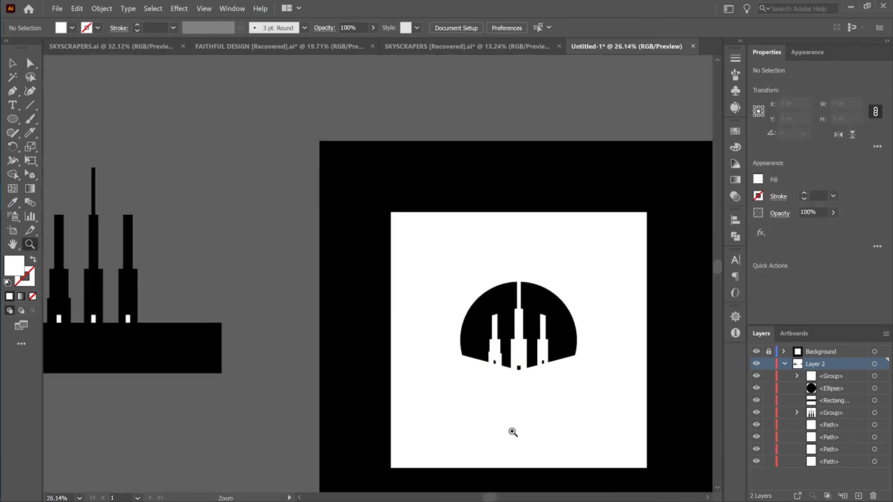
left_click_drag(514, 387, 479, 325)
key("v")
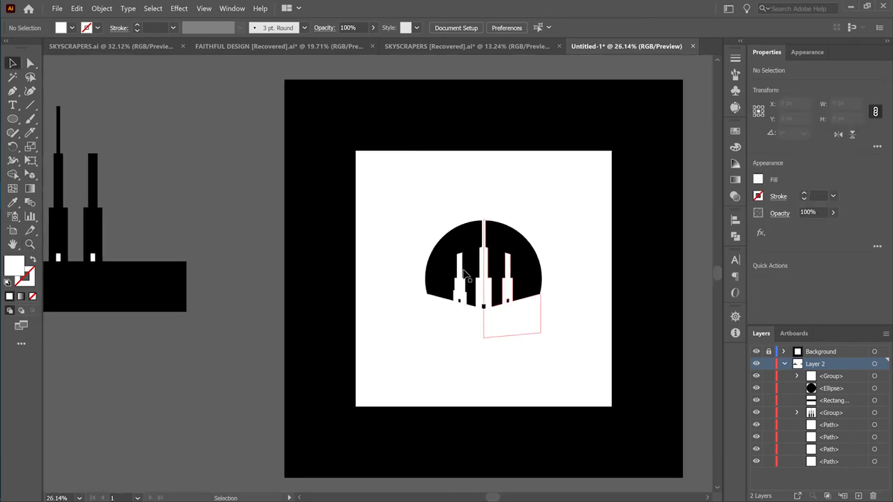
left_click(460, 232)
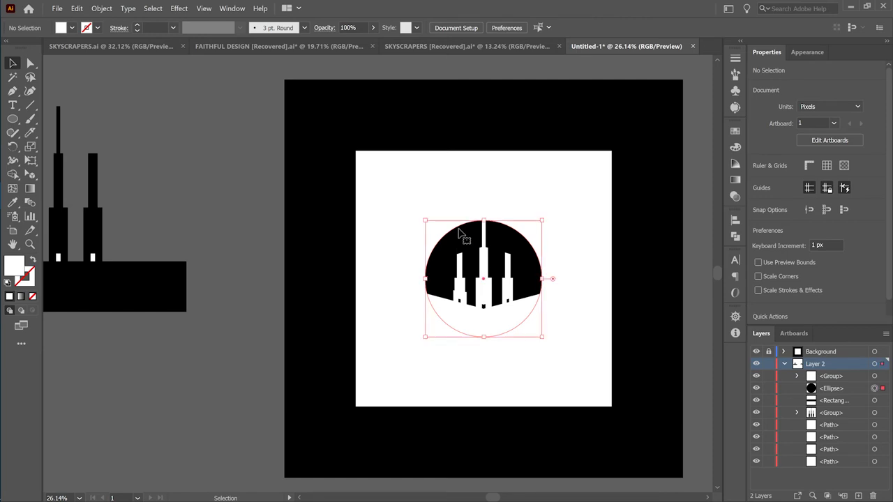
key("a")
key("v")
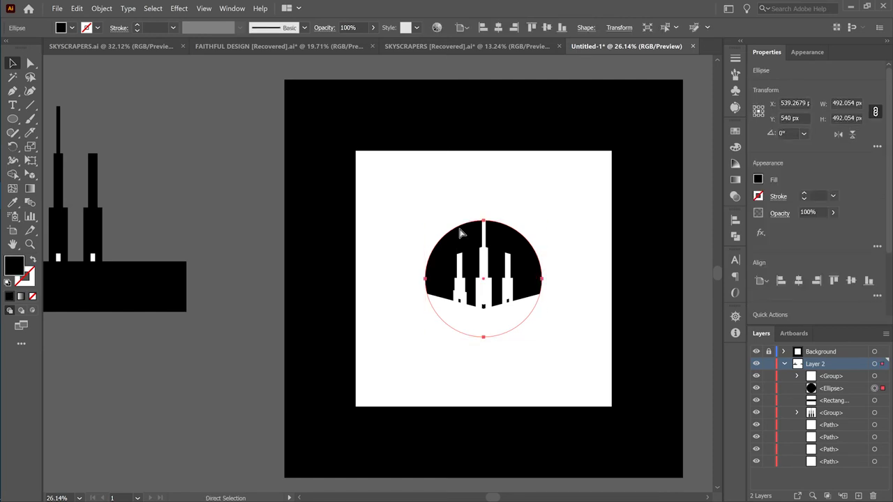
key("ctrl+c")
key("ctrl+f")
right_click(463, 235)
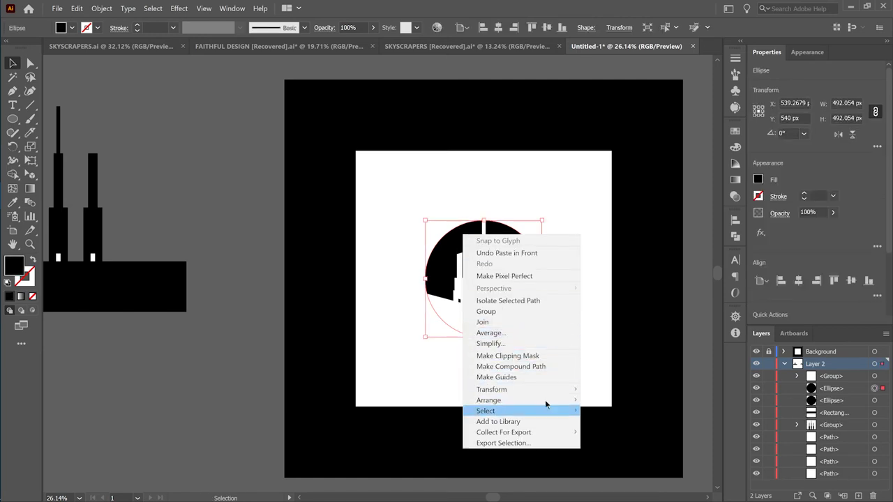
mouse_move(560, 400)
left_click(599, 402)
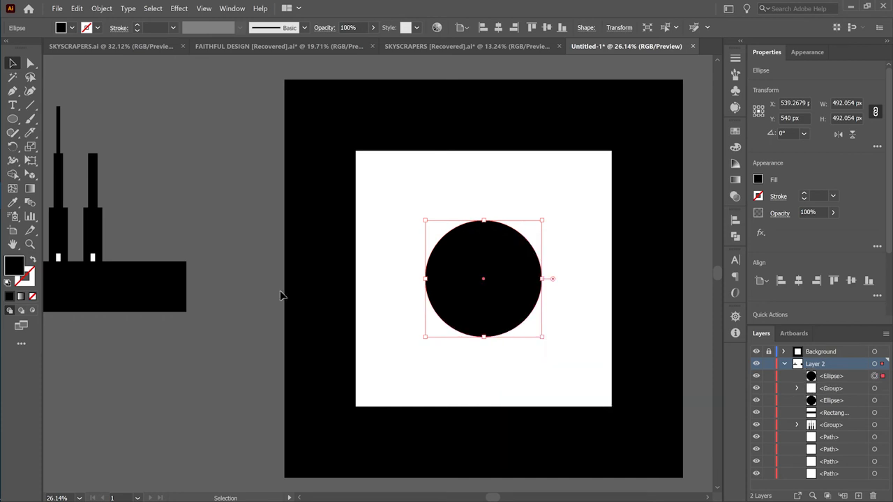
- Swap the circle copy's fill and stroke to leave only a black outline, set it to 5 pt, and deselect
left_click(32, 262)
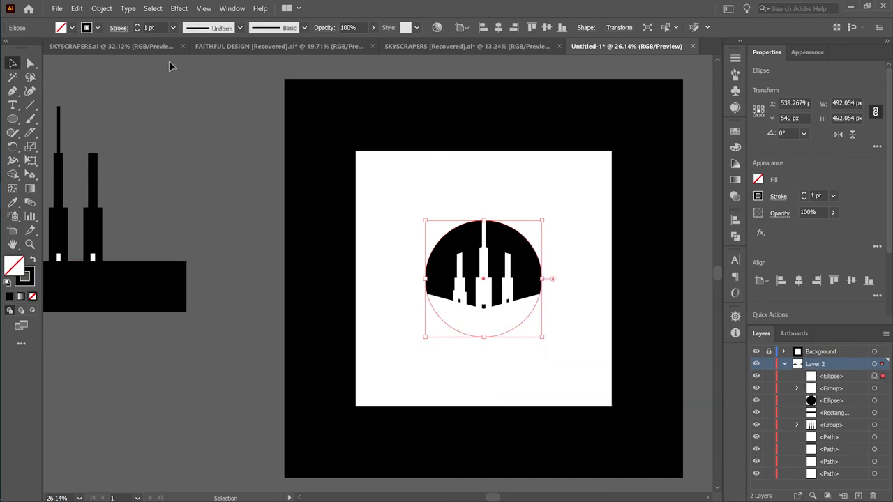
left_click(137, 26)
left_click(137, 31)
left_click(194, 128)
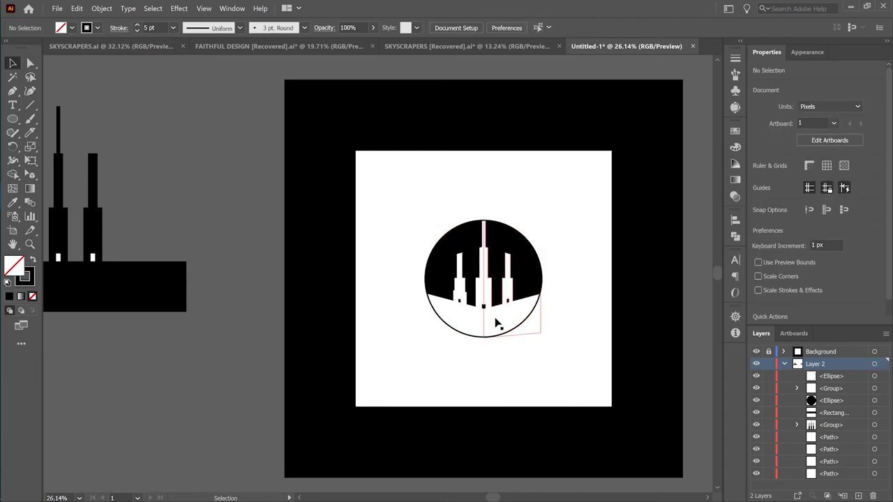
- Draw a vertical Pen line about 415 px long from the central door's lower-left corner down to the white square's bottom edge
key("z")
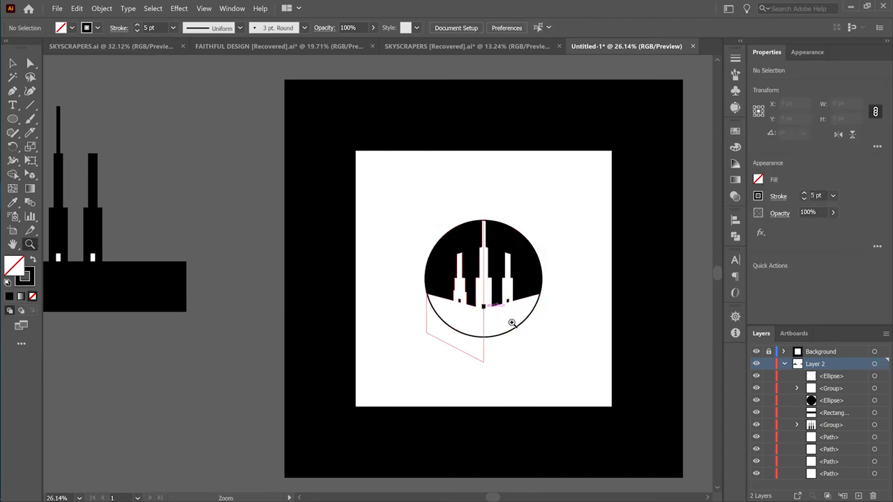
left_click_drag(512, 323, 628, 345)
left_click_drag(634, 405, 584, 298)
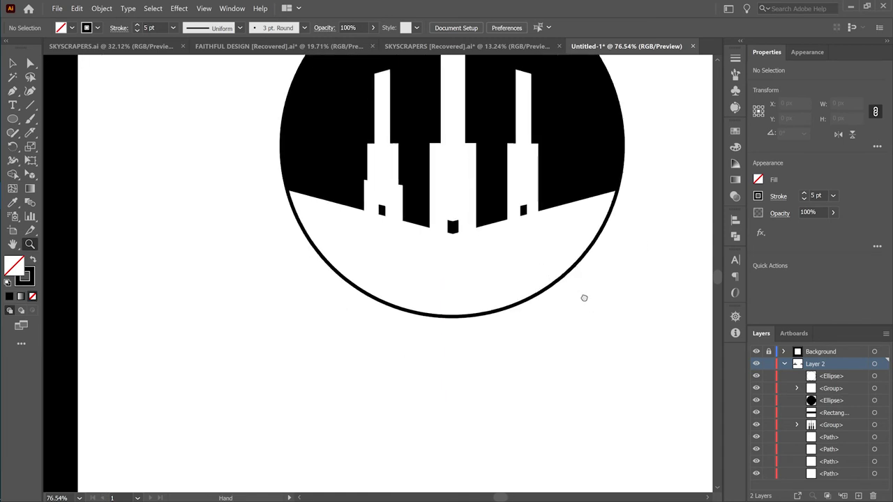
left_click_drag(572, 363, 583, 337)
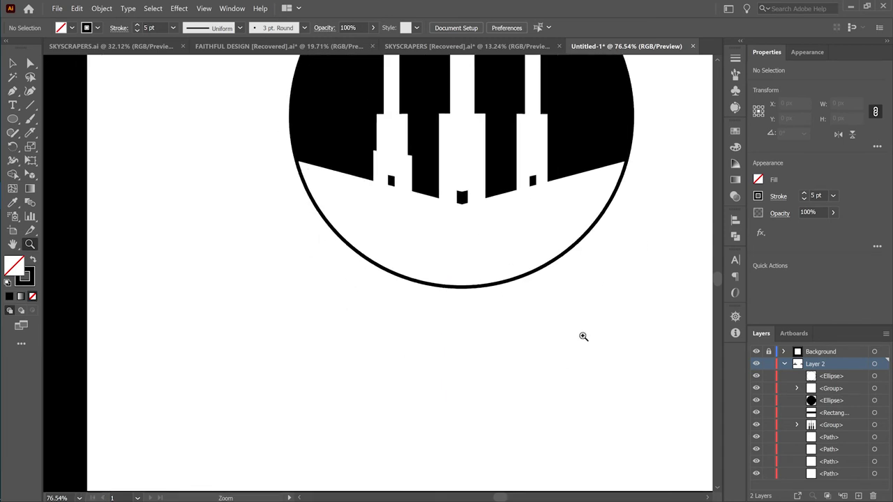
key("p")
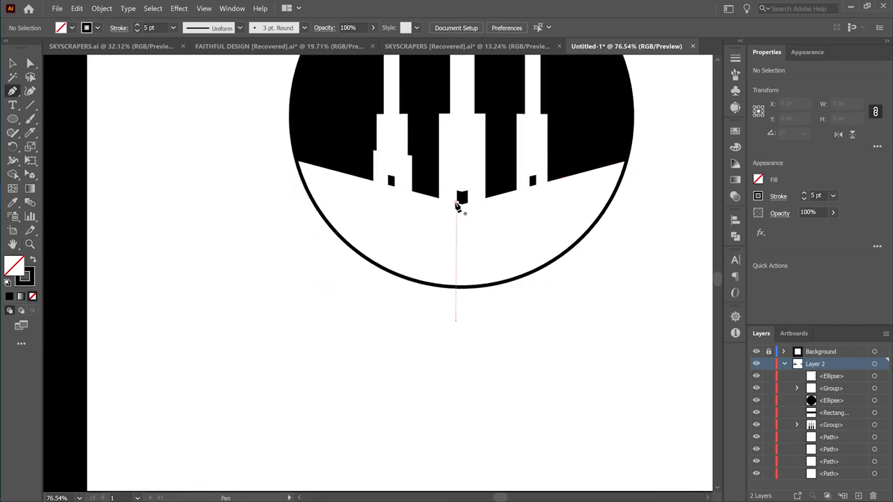
left_click(457, 202)
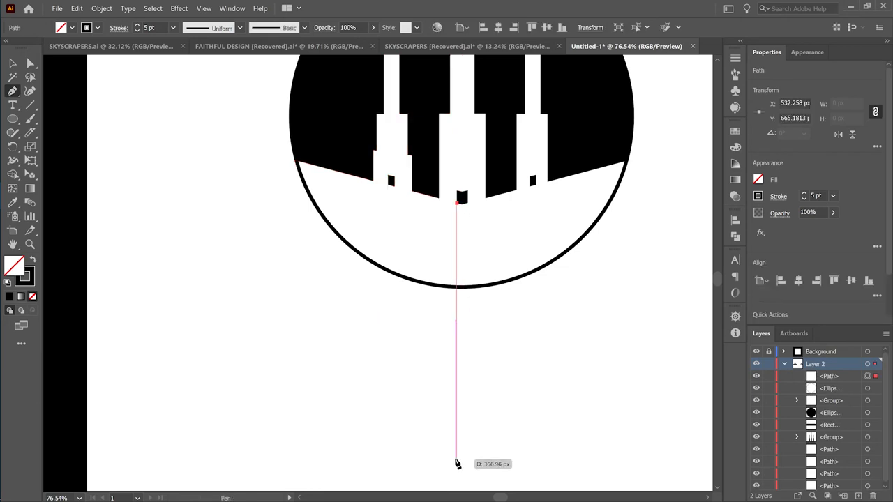
scroll(457, 463, "down", 2)
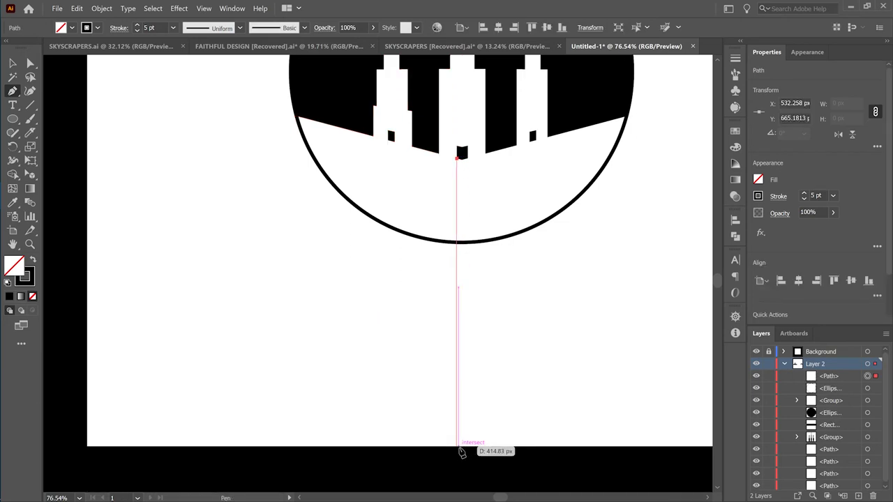
left_click(457, 449)
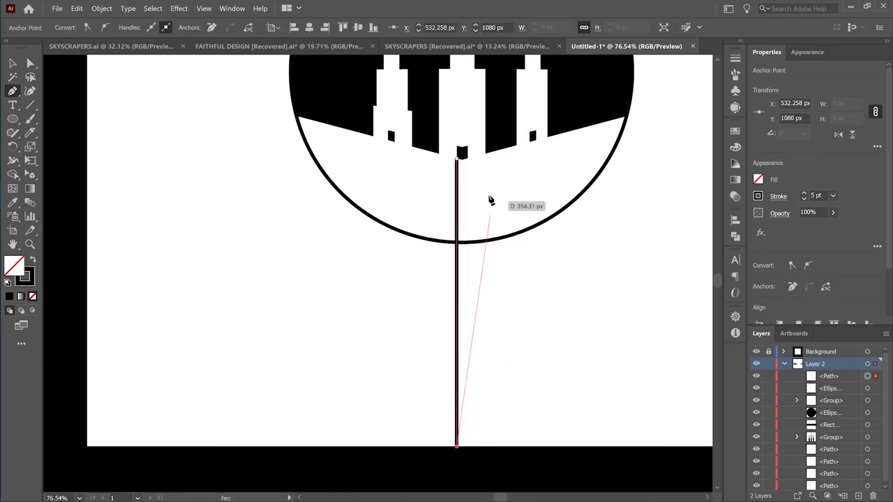
key("Escape")
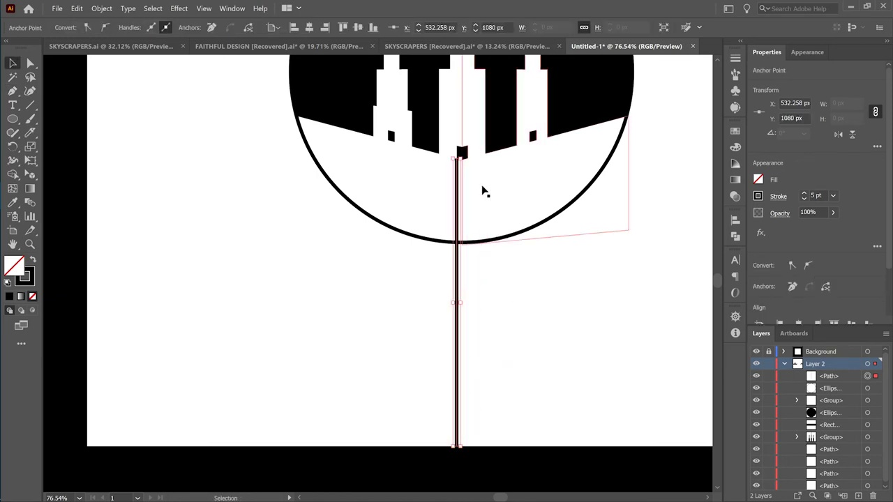
- Draw a parallel line down from the door's lower-right corner, join both lines into a closed strip, and fill it solid black without a stroke
left_click(467, 158)
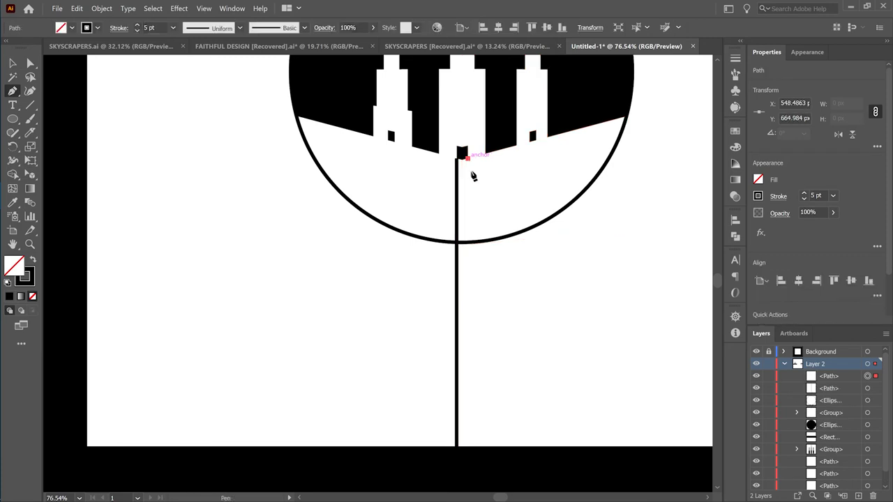
left_click(469, 446)
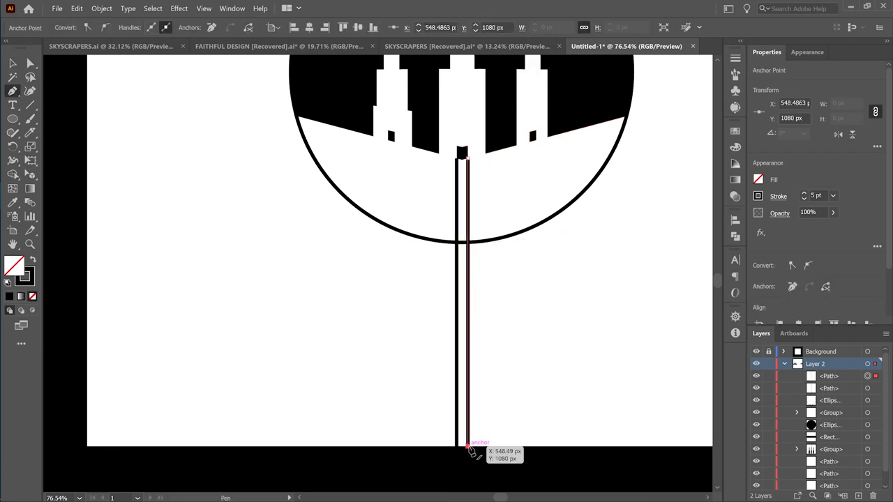
left_click(458, 448)
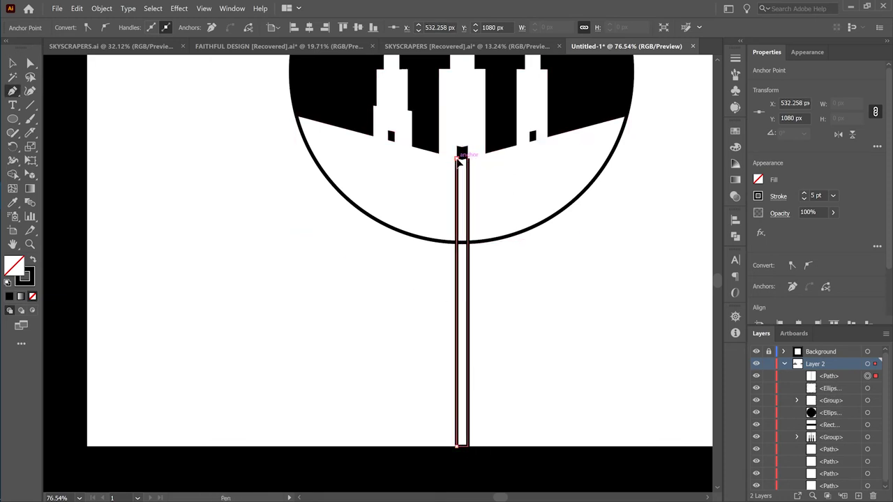
left_click(457, 159)
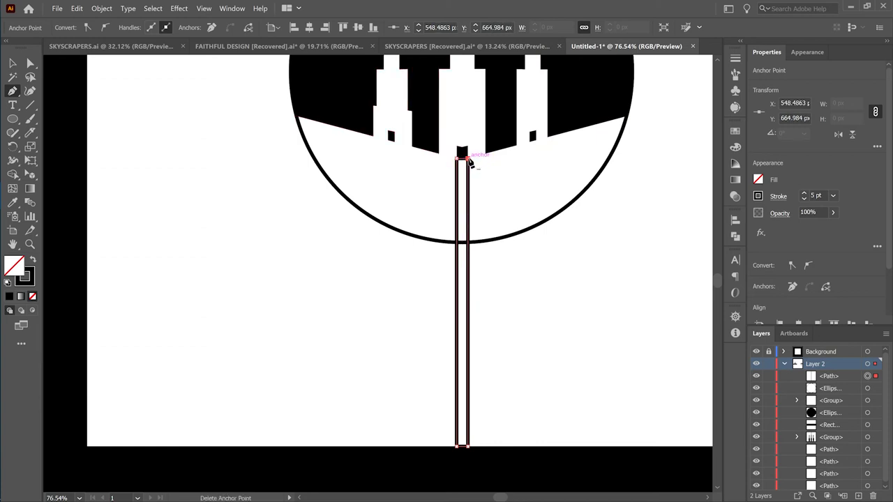
key("v")
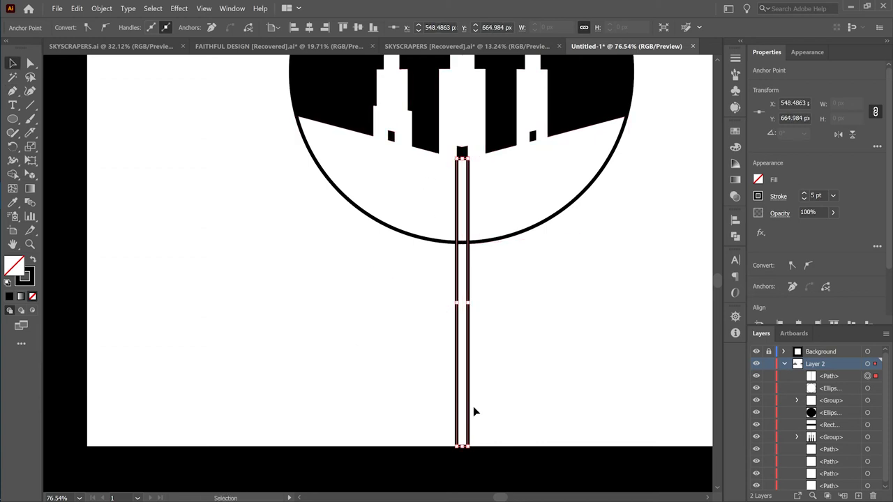
left_click(32, 261)
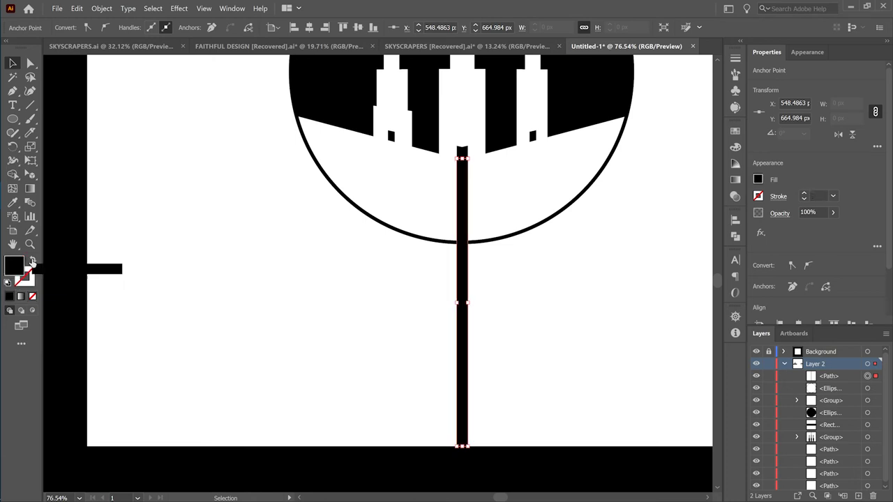
left_click(438, 321)
- Select the black strip's upper-left and lower-left anchors and, in outline view, snap that edge to the central door's lower-left corner
left_click_drag(557, 276, 568, 298)
key("z")
mouse_move(460, 151)
left_mouse_down()
mouse_move(504, 208)
mouse_move(726, 293)
left_mouse_up()
left_click_drag(575, 345, 517, 411)
left_click_drag(445, 318, 550, 342)
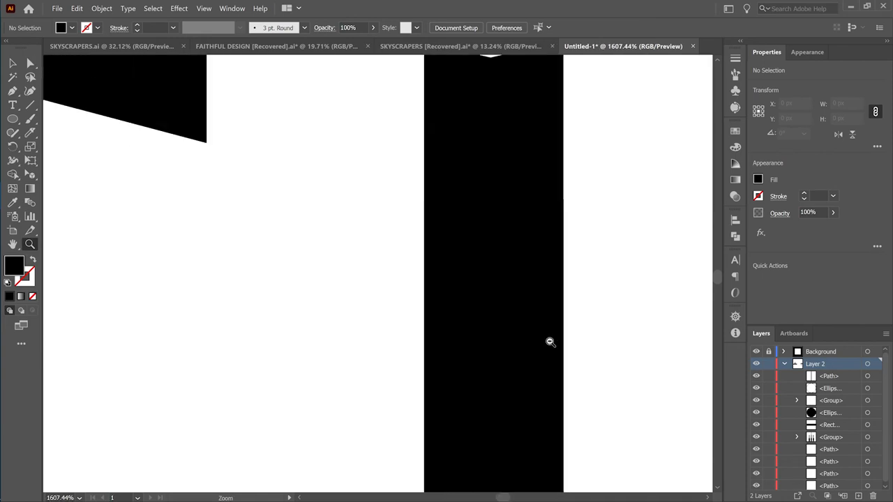
key("v")
left_click(481, 300)
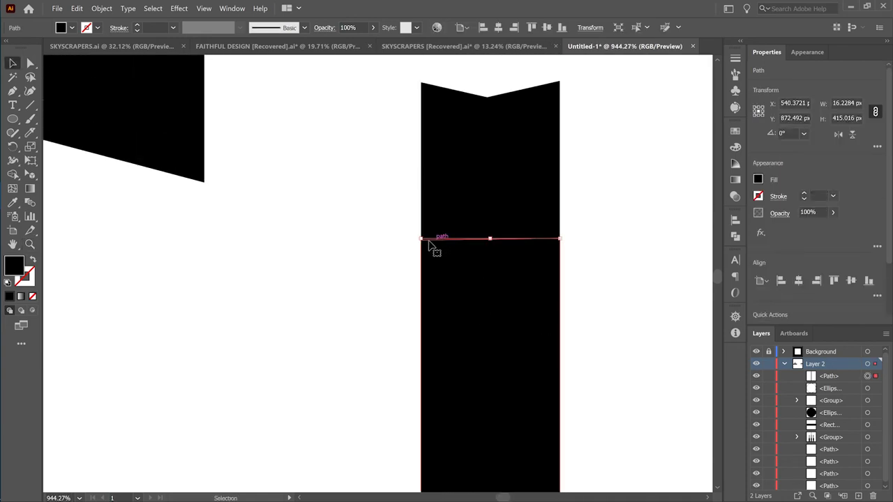
key("a")
left_click(423, 241)
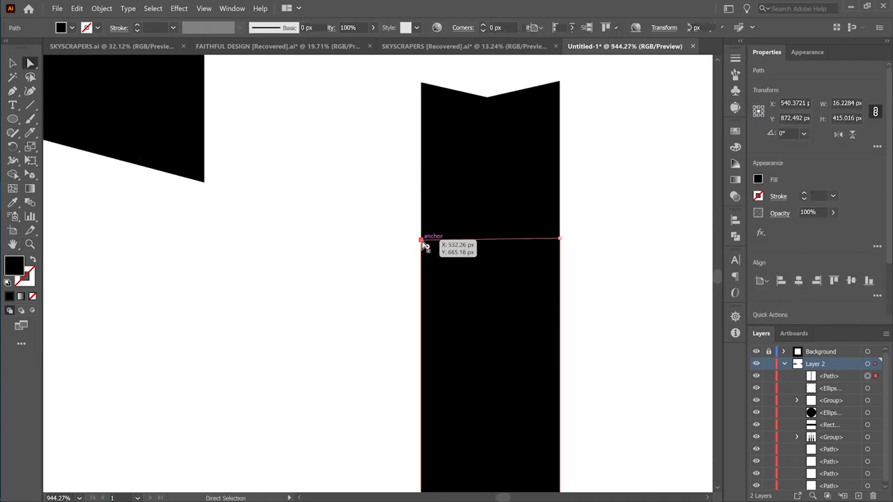
left_click_drag(500, 384, 536, 216)
key("z")
left_click_drag(585, 332, 539, 34)
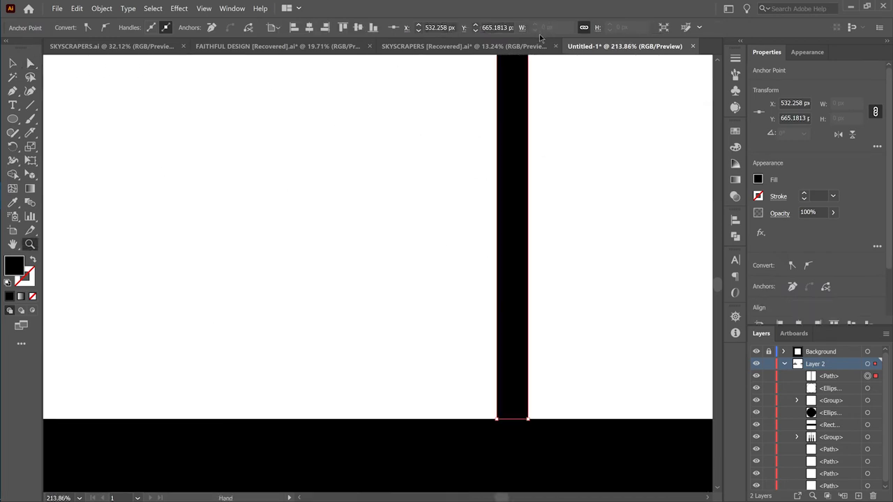
key("a")
left_click(497, 419, "shift")
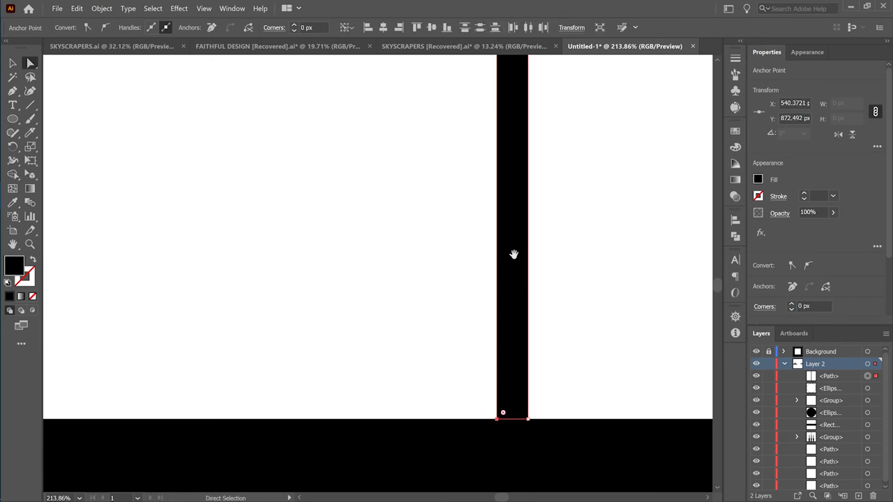
left_click_drag(515, 256, 535, 411)
left_click_drag(518, 129, 518, 335)
left_click_drag(559, 173, 477, 459)
key("z")
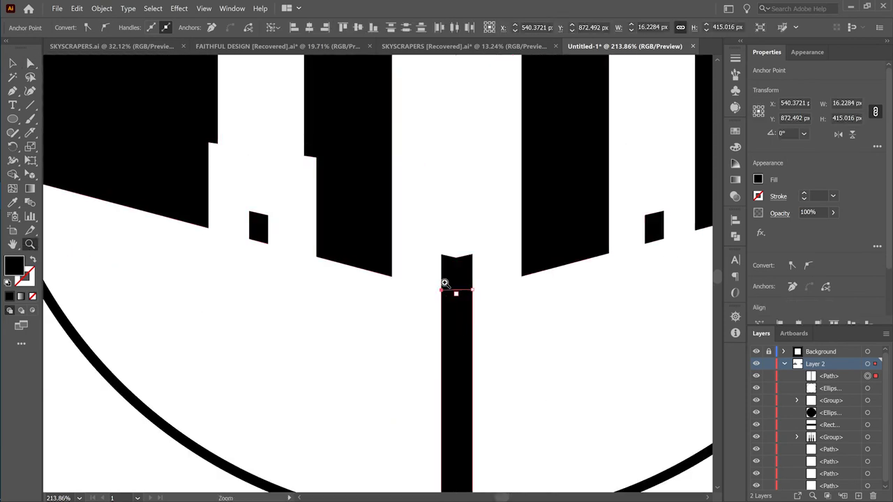
left_click_drag(445, 284, 628, 350)
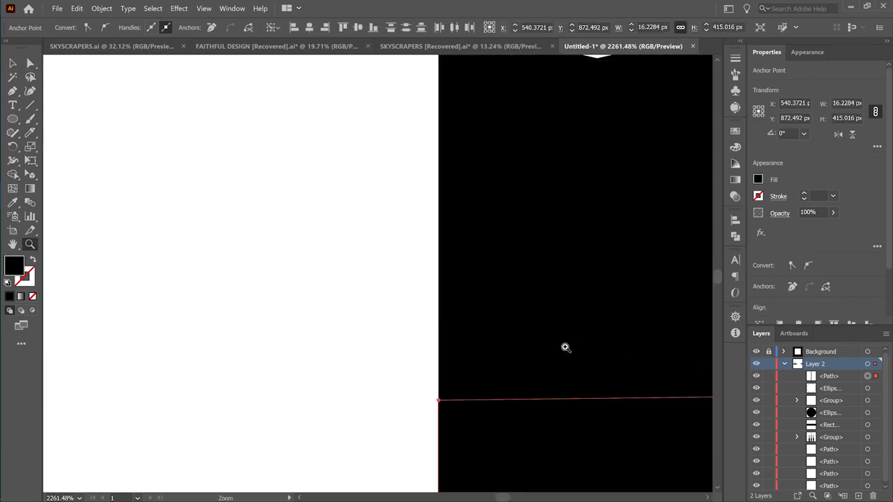
key("ctrl+y")
left_click_drag(539, 302, 489, 159)
key("a")
left_click(390, 260)
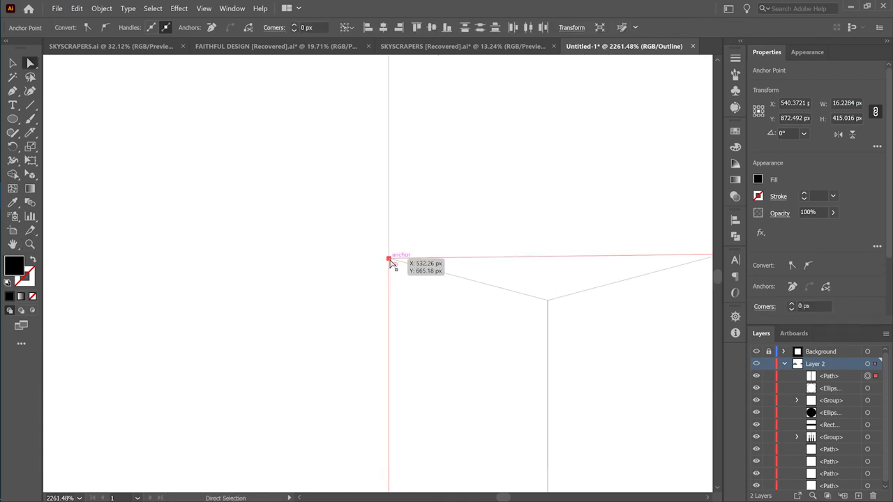
left_click_drag(391, 262, 391, 261)
- Select the strip's upper-right and lower-right anchors, snap that edge to the central door's lower-right corner, and deselect
left_click_drag(450, 293, 216, 223)
left_click(488, 185)
key("z")
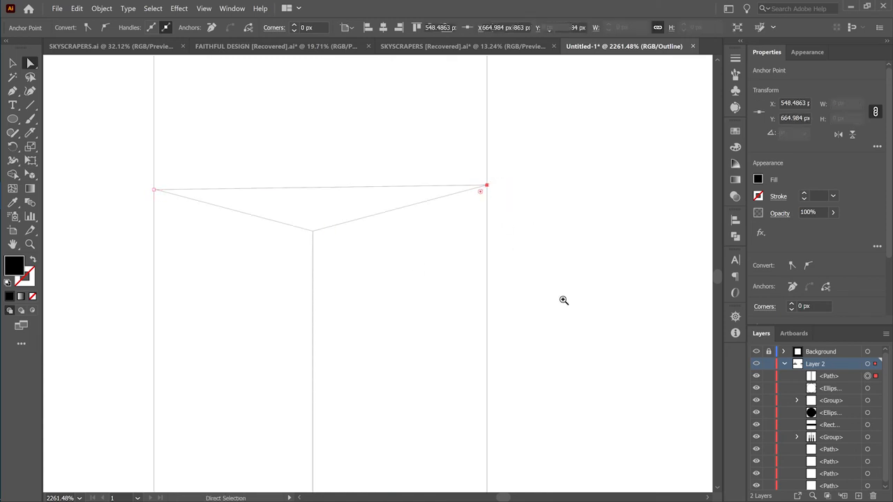
left_click_drag(519, 348, 419, 349)
left_click_drag(596, 365, 552, 223)
left_click_drag(529, 474, 530, 346)
left_click_drag(476, 355, 543, 355)
key("a")
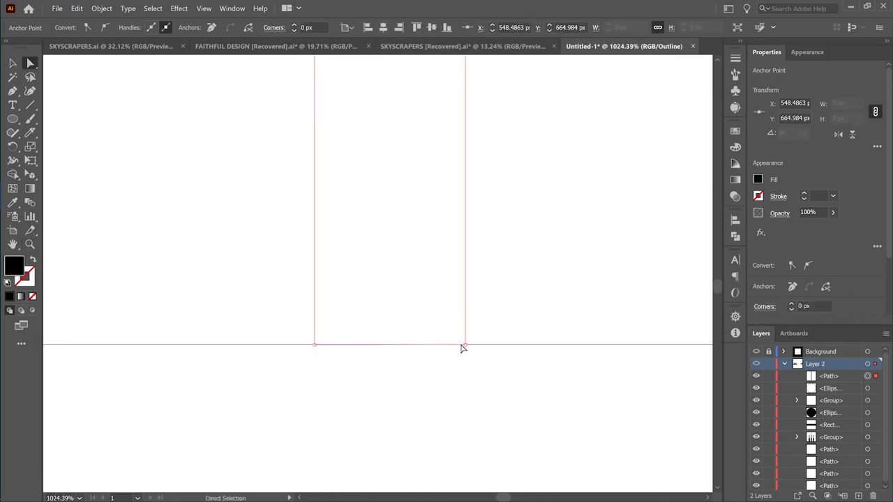
left_click(464, 346, "shift")
key("z")
left_click_drag(528, 285, 481, 286)
left_click_drag(593, 175, 524, 389)
left_click_drag(484, 104, 509, 485)
left_click_drag(484, 70, 491, 383)
left_click_drag(457, 244, 672, 389)
key("a")
left_click_drag(521, 434, 523, 437)
left_click(610, 423)
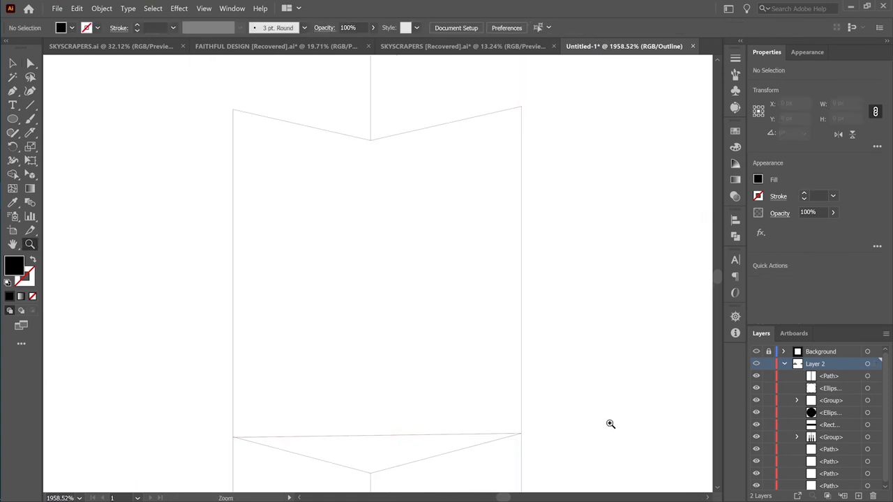
scroll(349, 389, "down", 6)
scroll(490, 301, "down", 5)
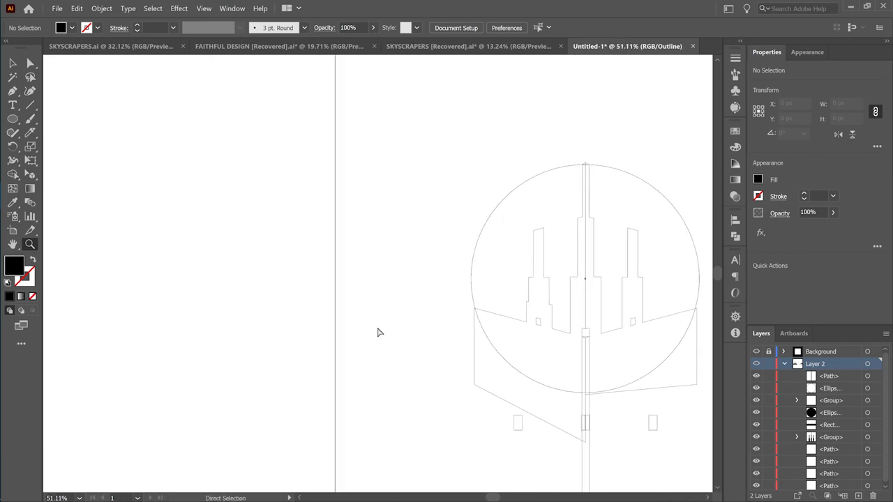
- Return to preview mode and draw a vertical line about 118 px long upward from the top of the circle
key("ctrl+y")
scroll(504, 375, "down", 1)
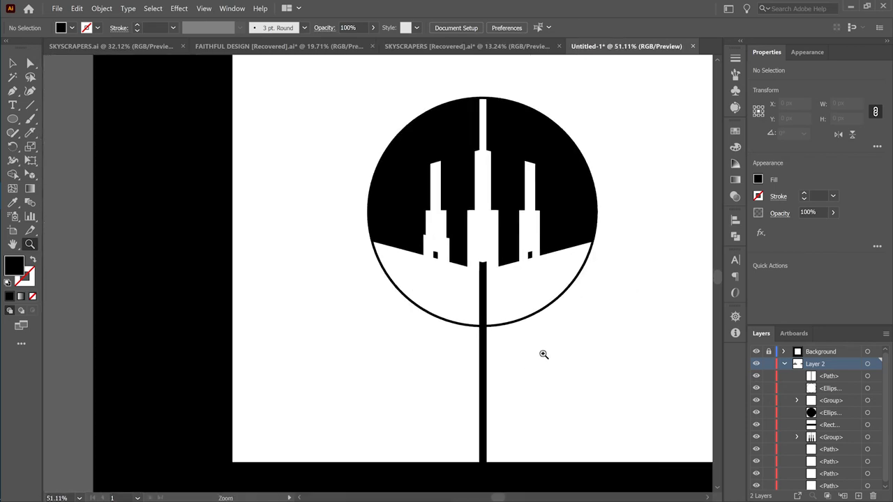
scroll(461, 351, "down", 1)
key("v")
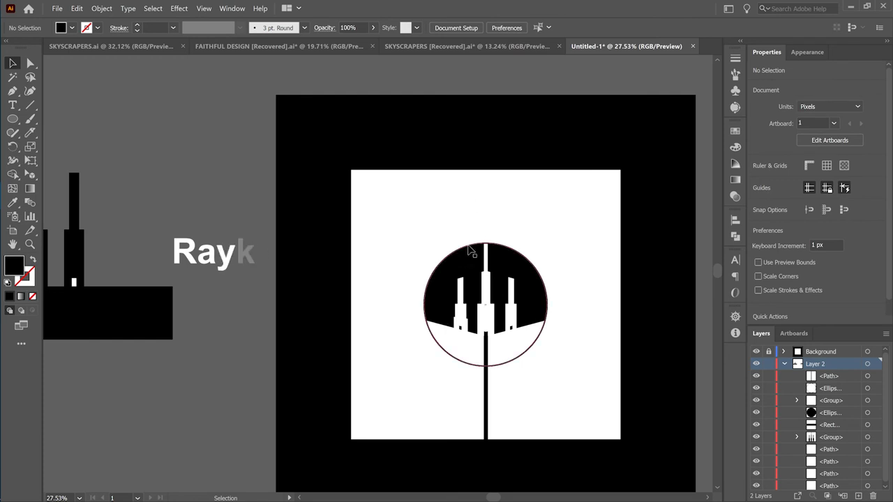
left_click(30, 105)
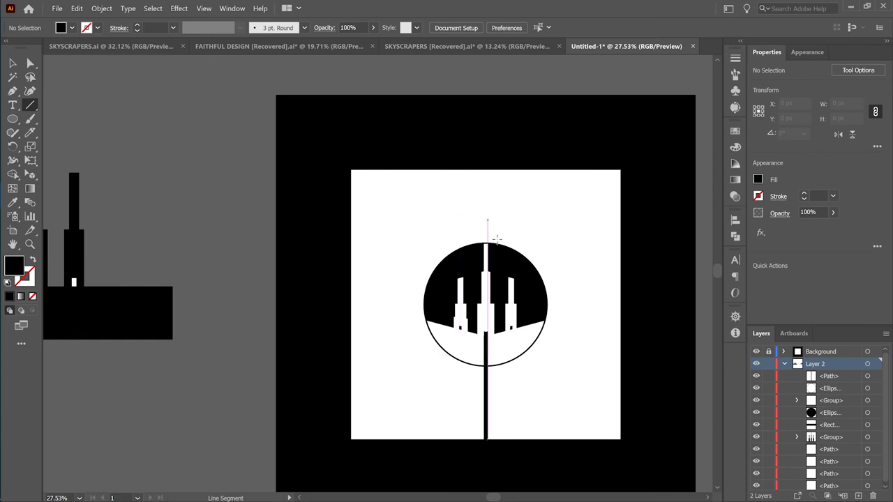
left_click_drag(486, 241, 486, 214)
key("v")
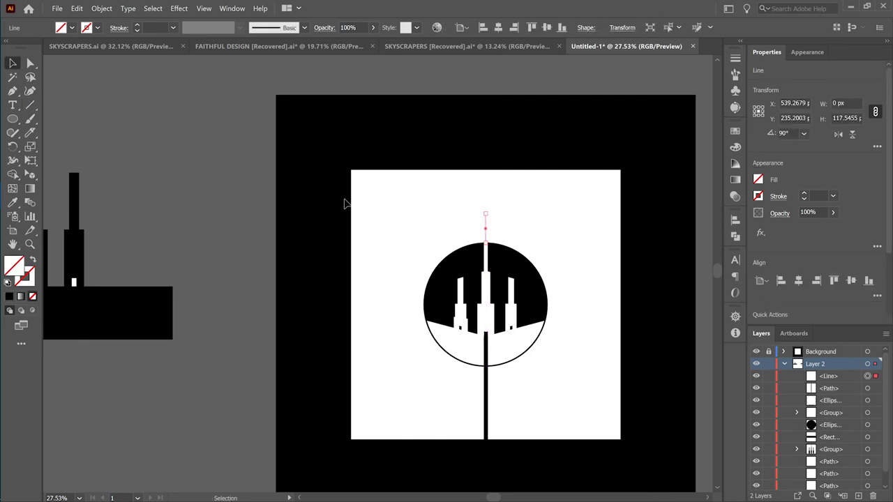
- Give the line above the circle a white stroke with a weight of 5 pt
double_click(31, 277)
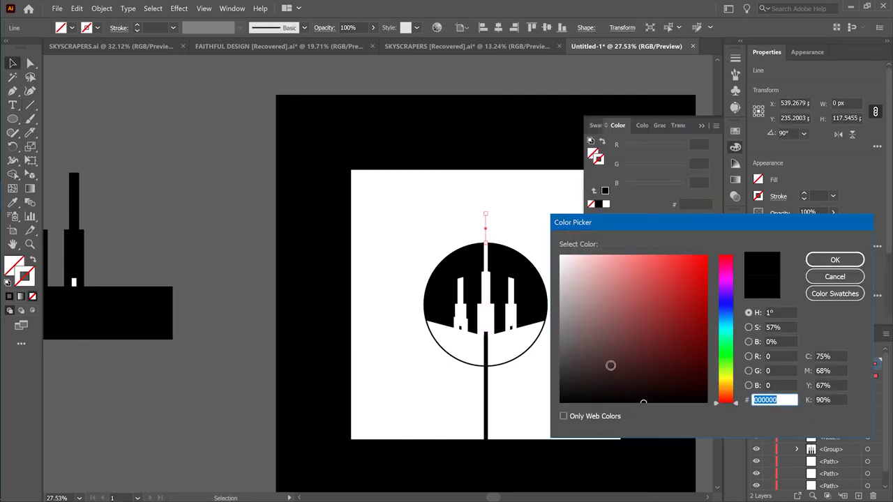
left_click_drag(611, 365, 556, 414)
left_click(834, 260)
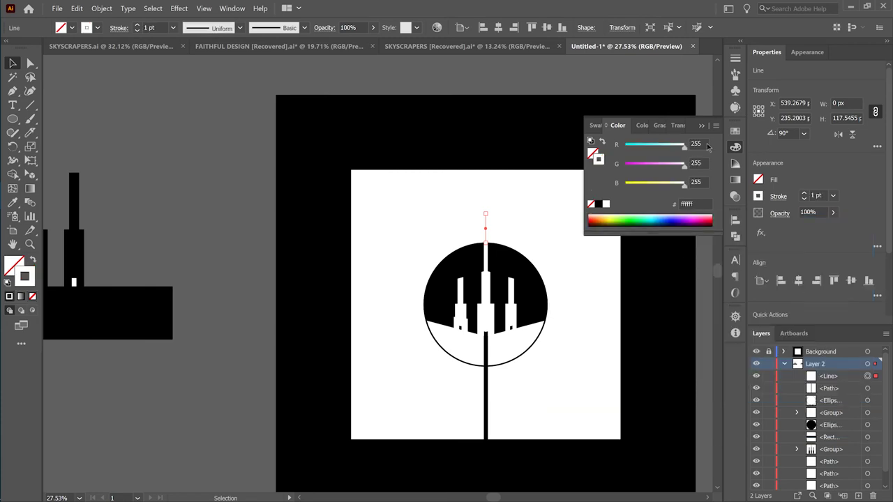
left_click(709, 124)
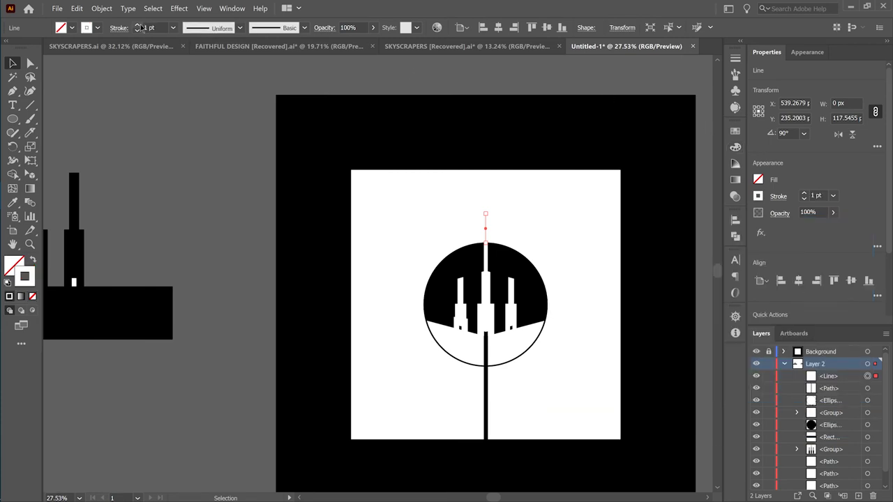
left_click(165, 95)
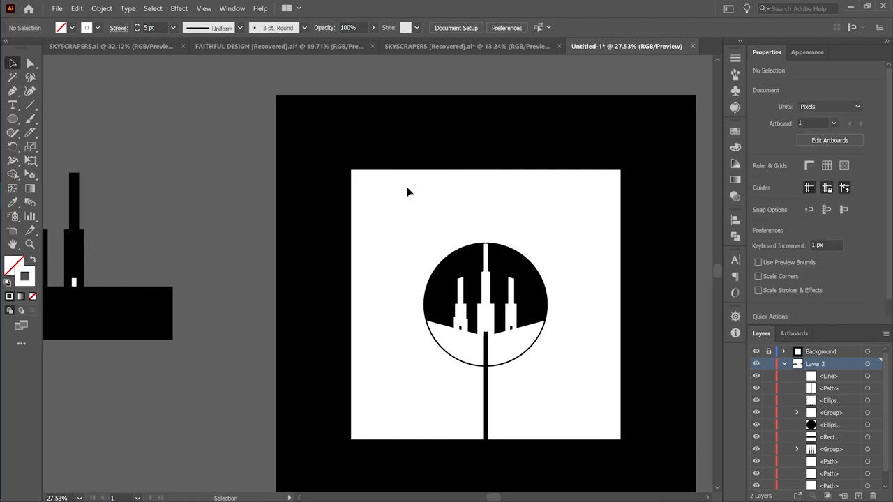
- Set the stroke of the line above the circle to black with a weight of 10 pt
left_click(487, 236)
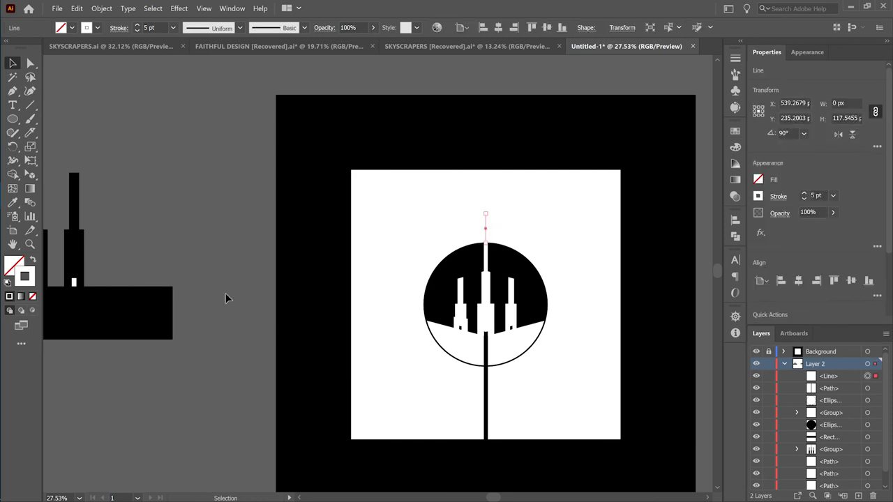
double_click(27, 283)
left_click_drag(592, 342, 560, 402)
left_click(835, 260)
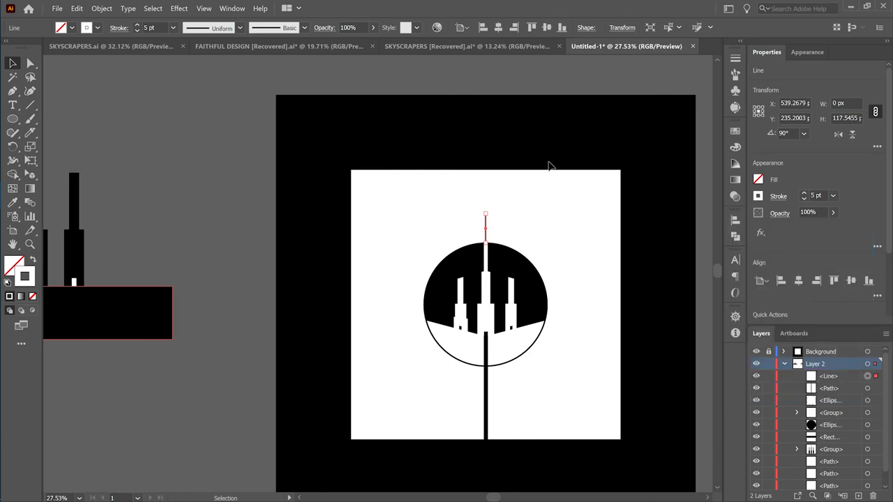
left_click(195, 169)
left_click(487, 229)
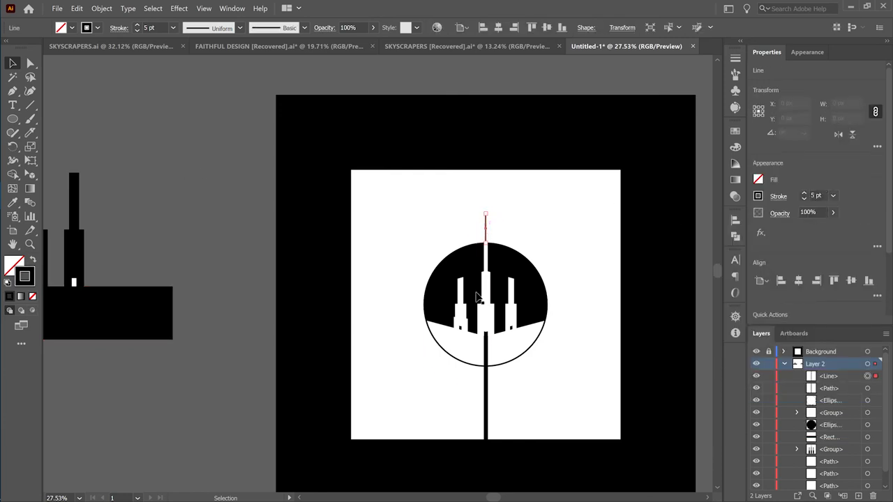
left_click(137, 25)
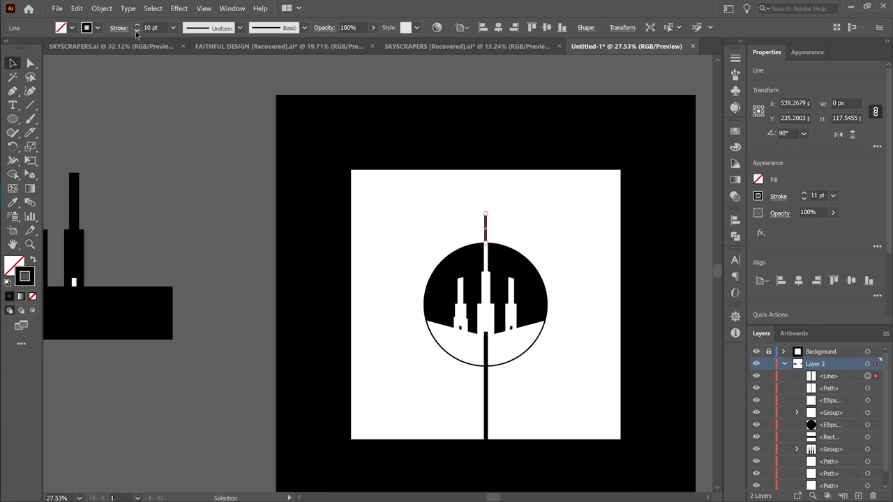
left_click(365, 227)
left_click(488, 228)
left_click(148, 257)
- Centre the vertical line above the circle horizontally on the artboard
key("z")
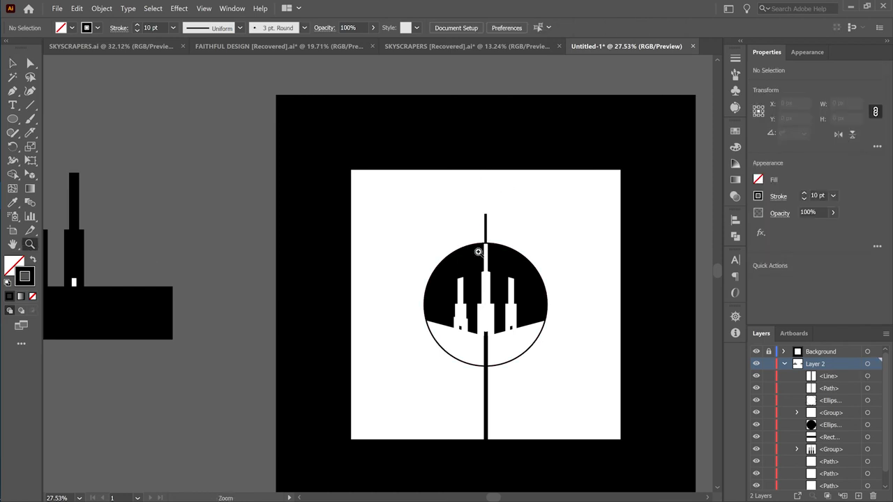
left_click_drag(483, 253, 502, 285)
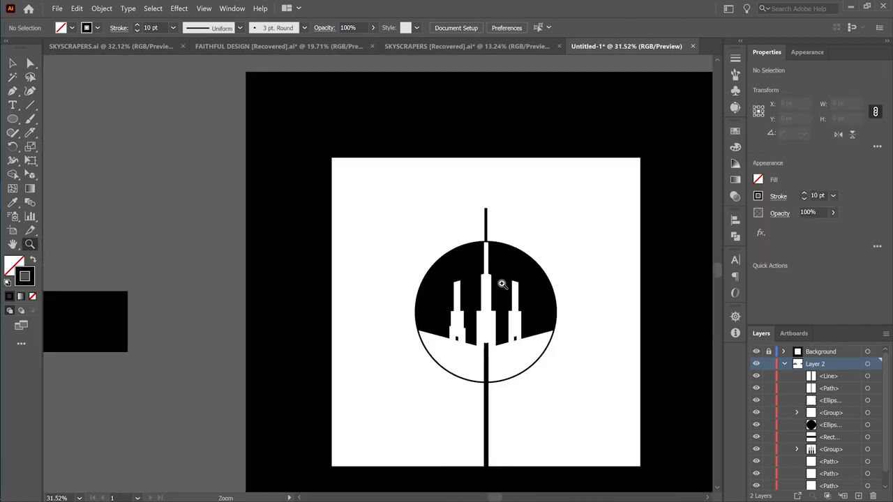
key("v")
left_click(486, 219)
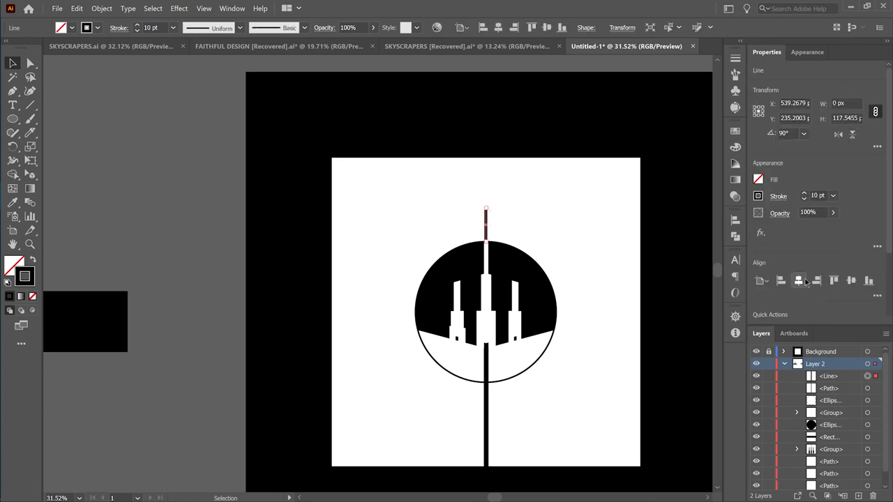
left_click(216, 191)
key("z")
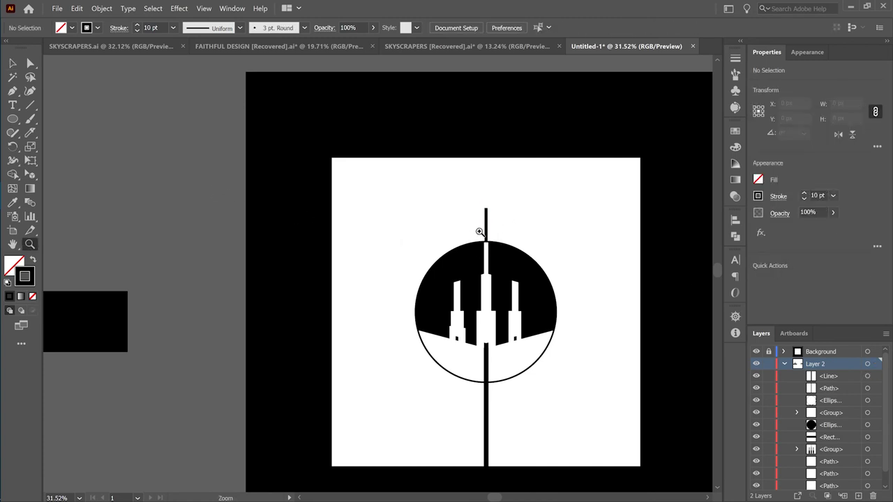
left_click_drag(482, 226, 507, 335)
left_click(508, 335)
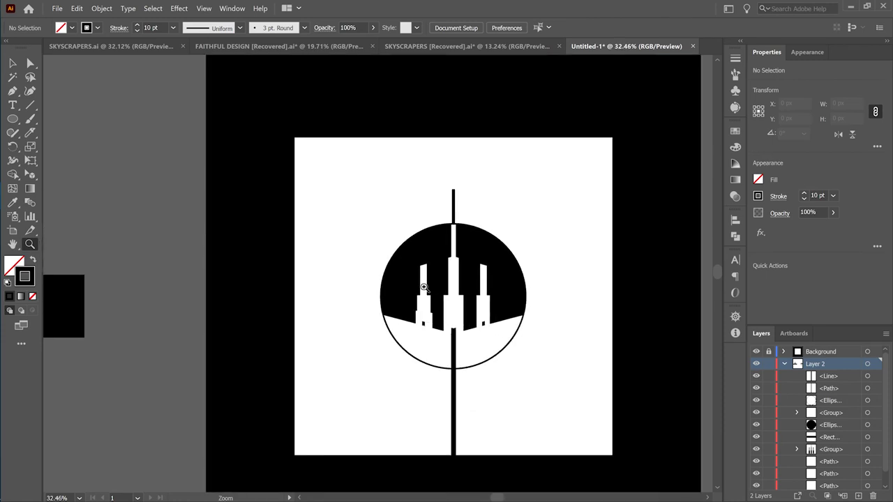
- Copy the vertical line to the circle's right side at mid-height and set the copy's rotation angle to 180°
key("v")
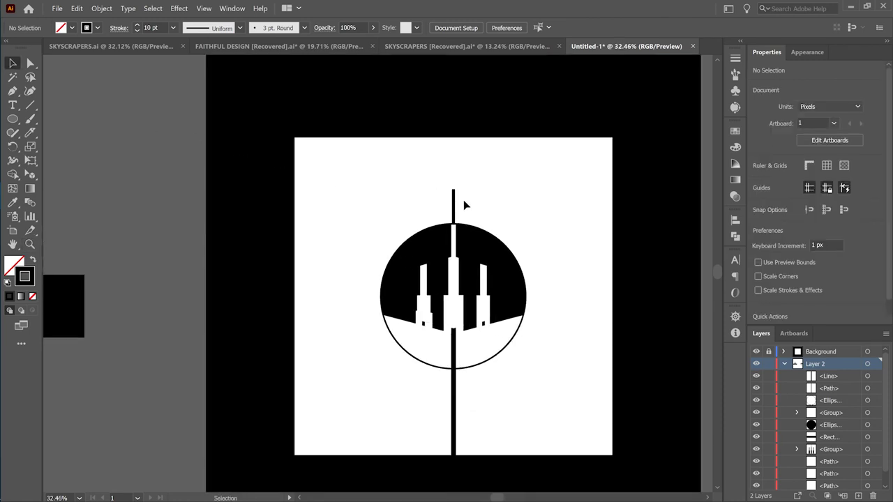
left_click_drag(454, 208, 549, 296)
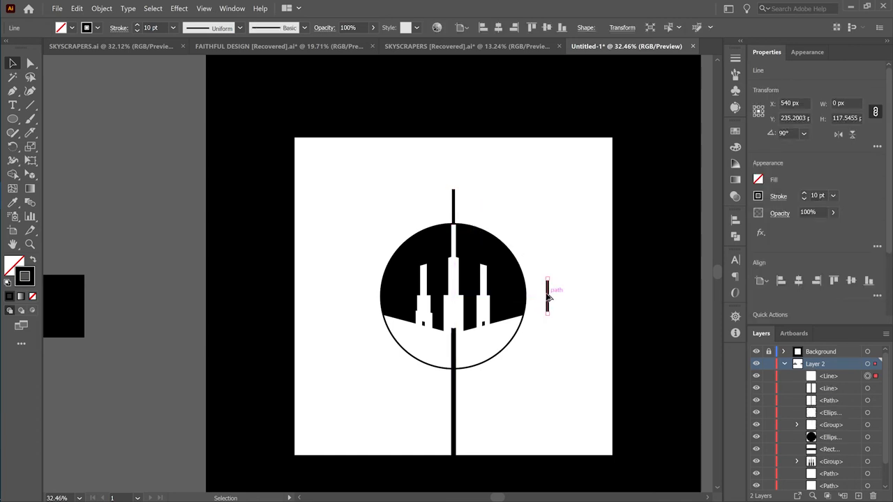
left_click(804, 133)
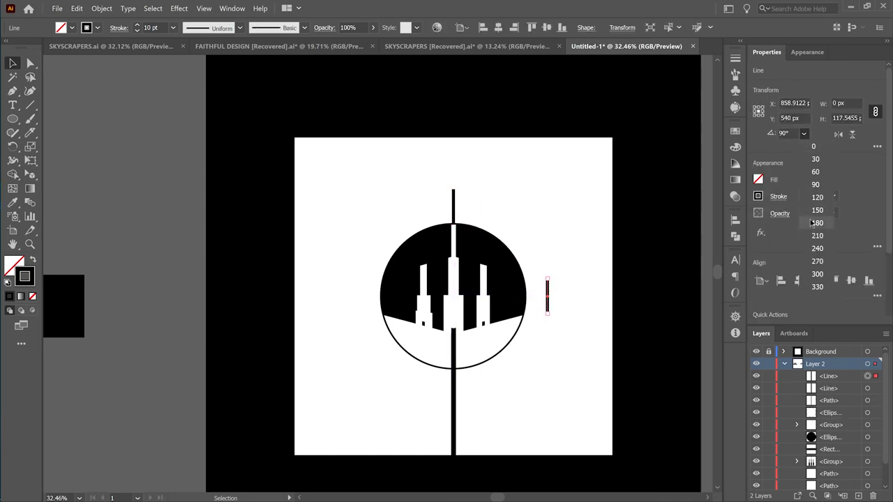
left_click(813, 218)
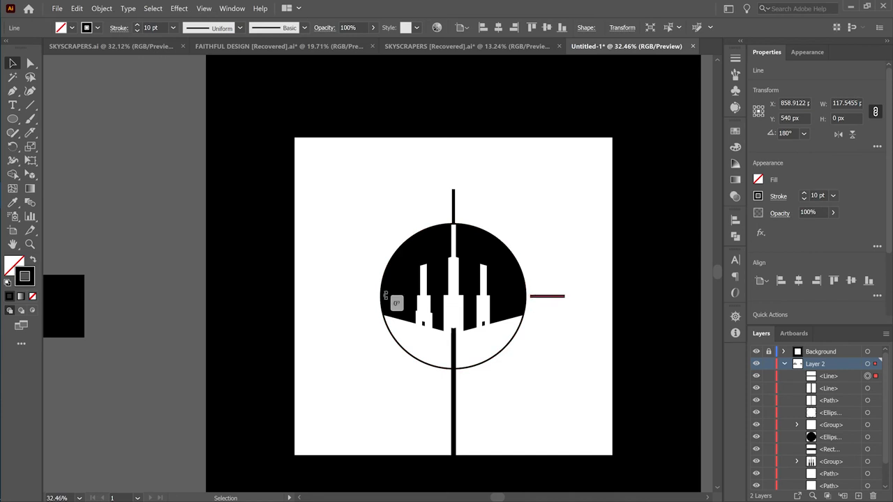
- Duplicate the horizontal line so one line sits on each side of the circle at mid-height, slightly clear of its edge
key("a")
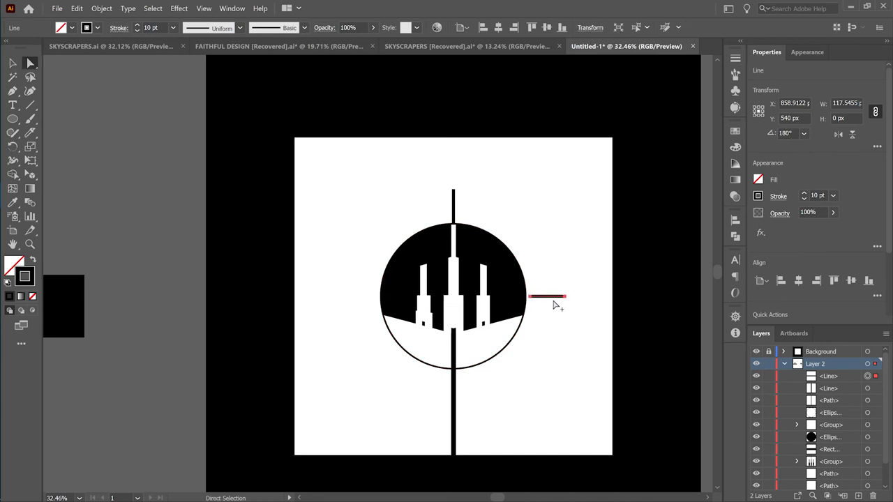
mouse_move(553, 298)
left_mouse_down()
mouse_move(353, 299)
mouse_move(582, 299)
mouse_move(558, 299)
left_mouse_up()
key("v")
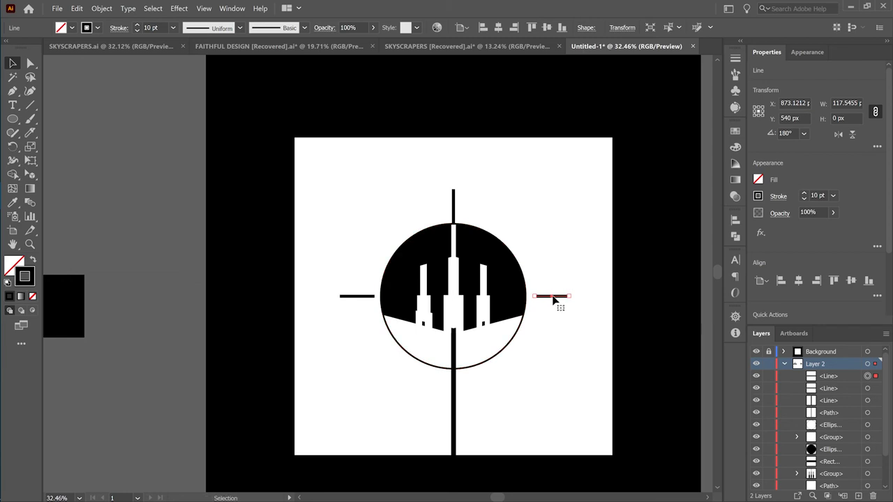
- Align the right horizontal line's outer end flush with the circle's right edge
left_click(479, 249, "shift")
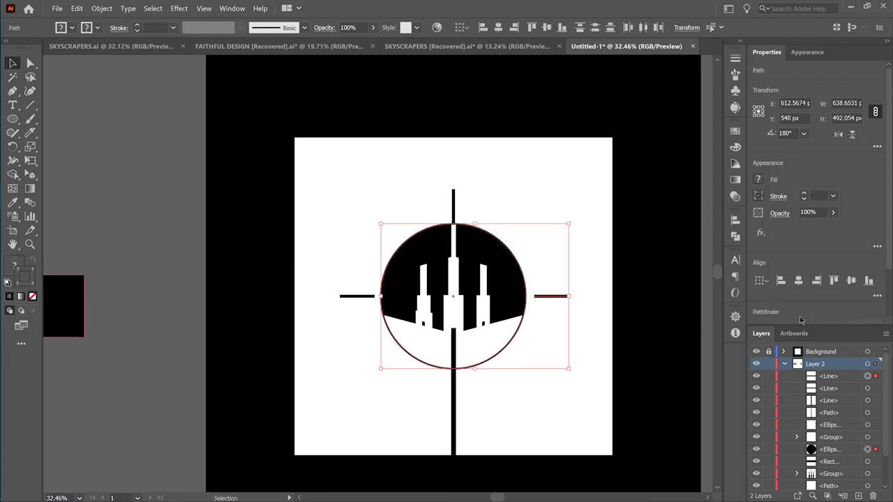
left_click(781, 282)
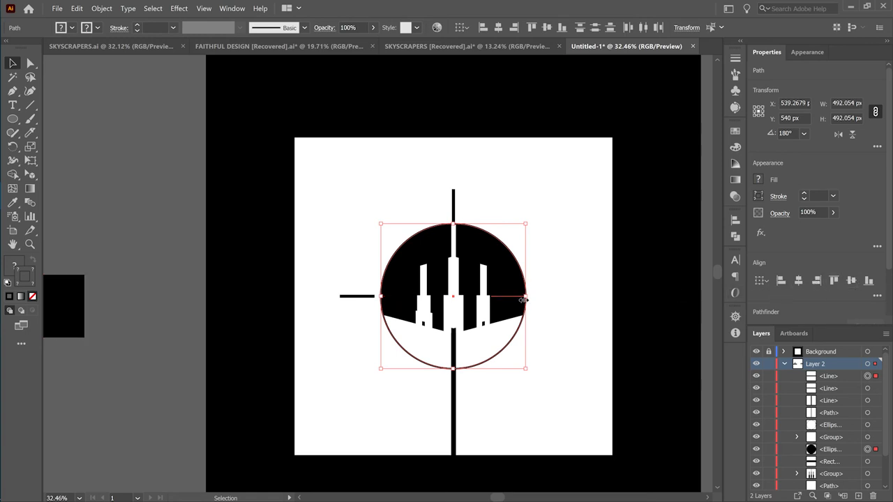
left_click(567, 334)
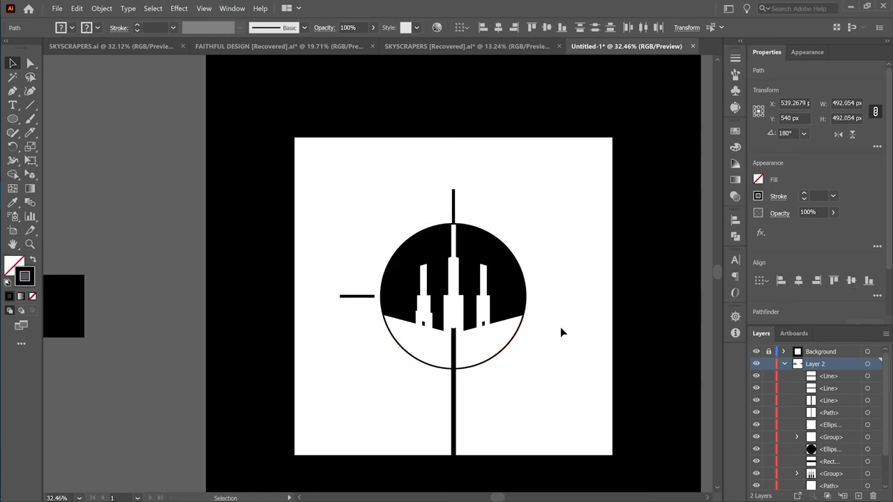
- Nudge the right horizontal line 120 px to the right so it starts at the circle's edge, and deselect it
left_click(513, 296)
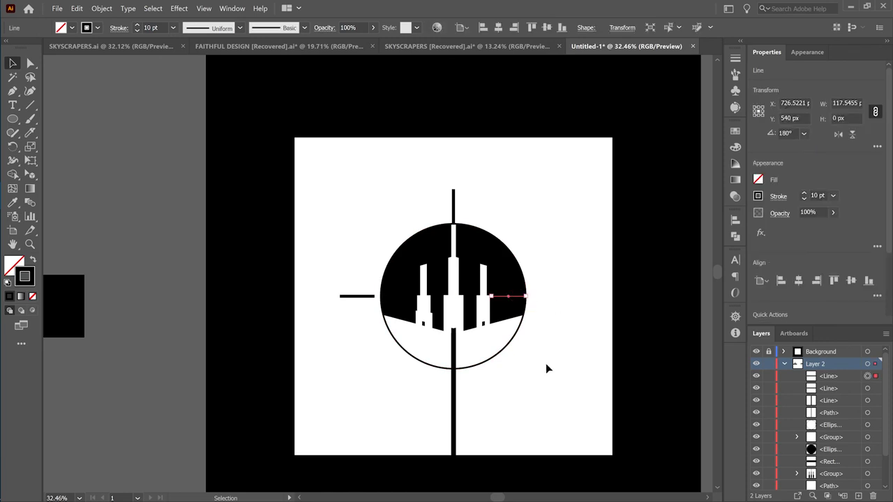
key("shift+Right")
key("shift+Right")
key("shift+Right")
key("shift+Right")
key("shift+Right")
key("shift+Right")
key("shift+Right")
key("shift+Right")
key("shift+Right")
key("shift+Right")
key("shift+Right")
key("shift+Right")
left_click(546, 358)
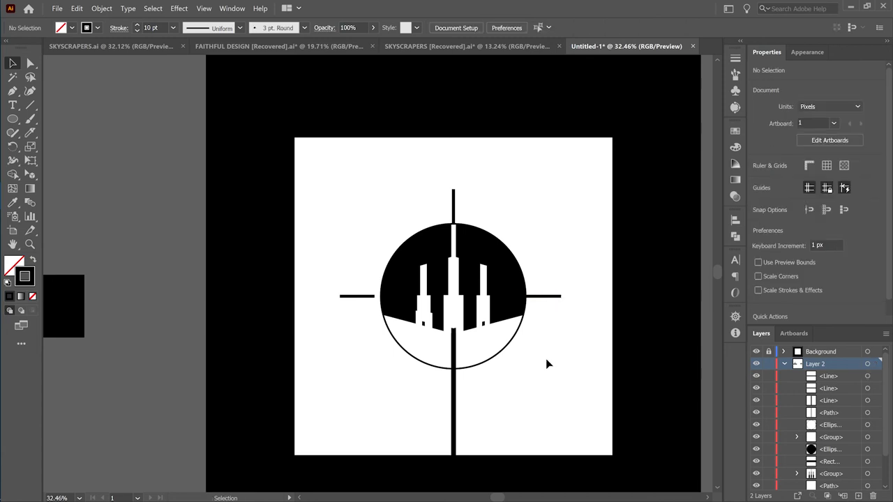
- Align the left horizontal line's outer end flush with the circle's left edge
left_click(354, 301)
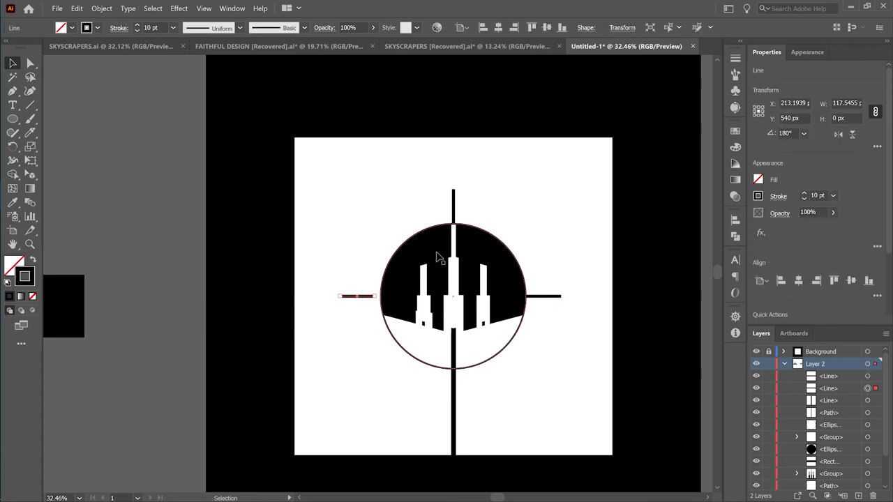
left_click(434, 256, "shift")
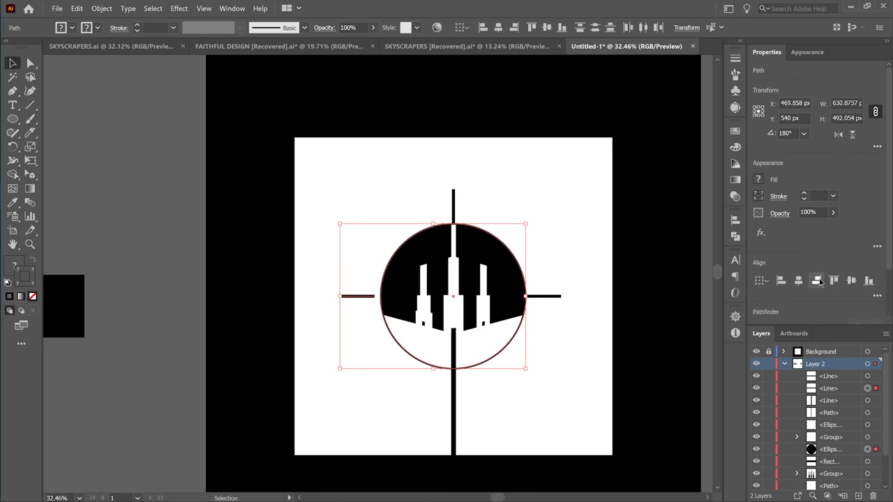
left_click(816, 280)
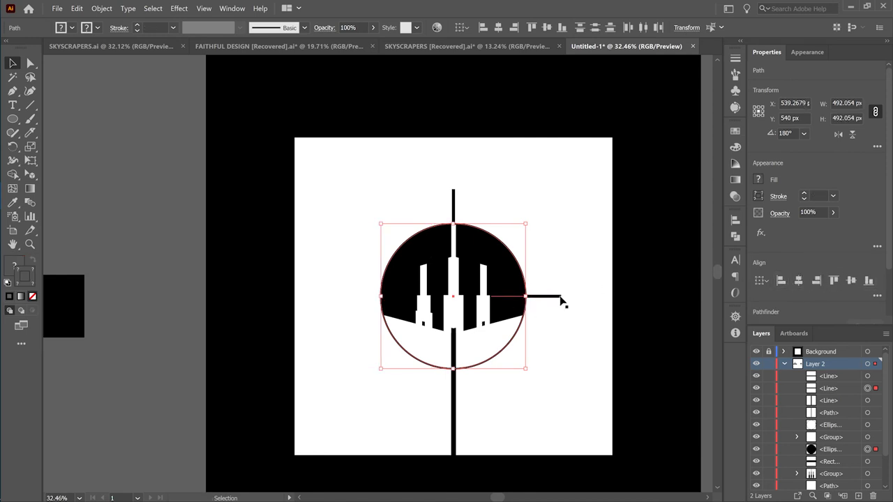
left_click(781, 281)
left_click(342, 346)
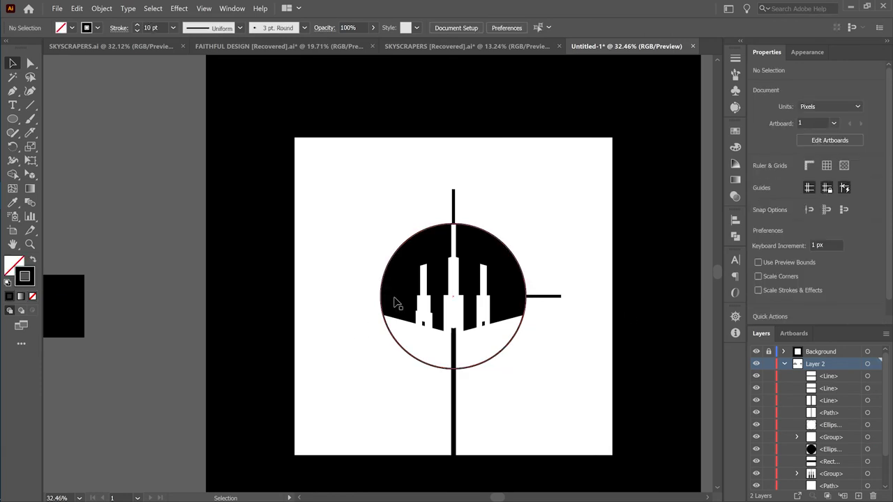
- Nudge the left horizontal line 120 px to the left so its inner end meets the circle's edge
left_click(399, 297)
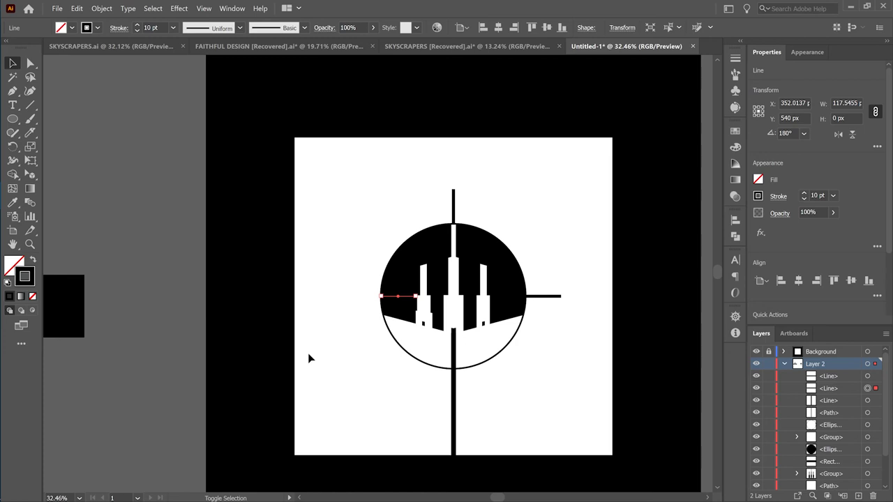
key("shift+Left")
key("shift+Left")
key("shift+Left")
key("shift+Left")
key("shift+Left")
key("shift+Left")
key("shift+Left")
key("shift+Left")
key("shift+Left")
key("shift+Left")
key("shift+Left")
key("shift+Left")
left_click(309, 354)
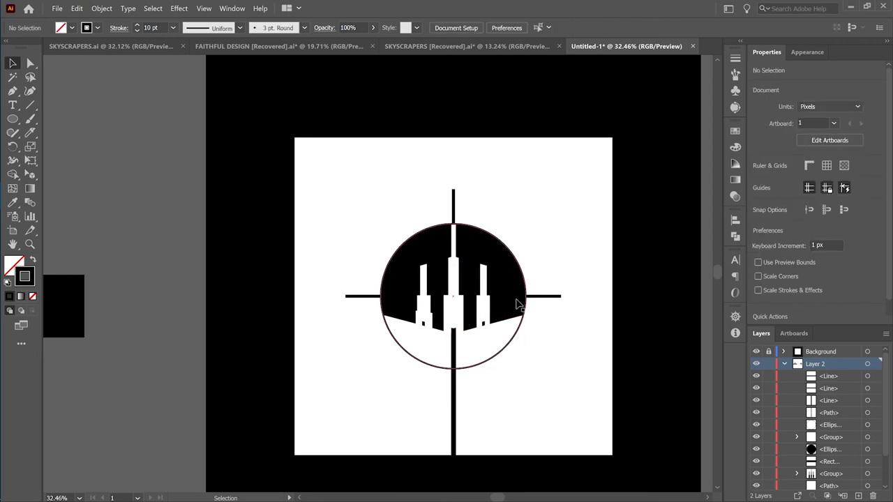
left_click(360, 298)
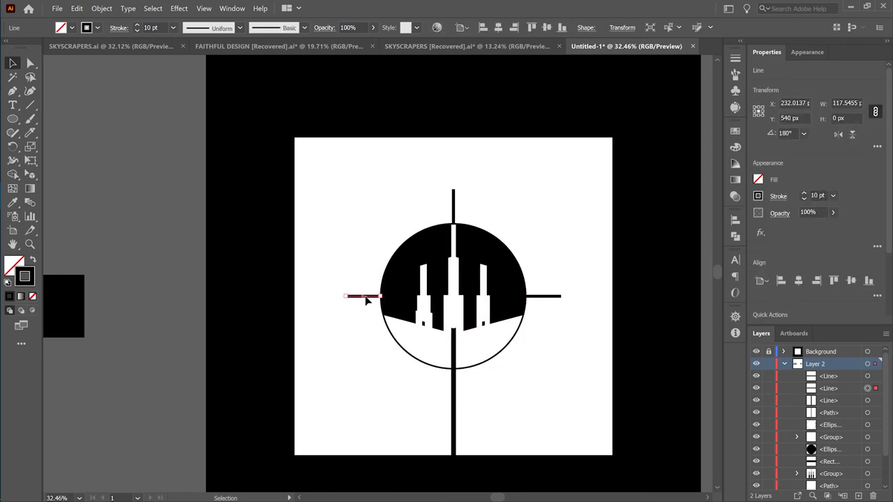
- Duplicate the left horizontal line and place the copy above the original, beside the circle's upper-left edge
left_click_drag(366, 297, 384, 259)
key("ctrl+z")
key("a")
left_click_drag(372, 300, 389, 252)
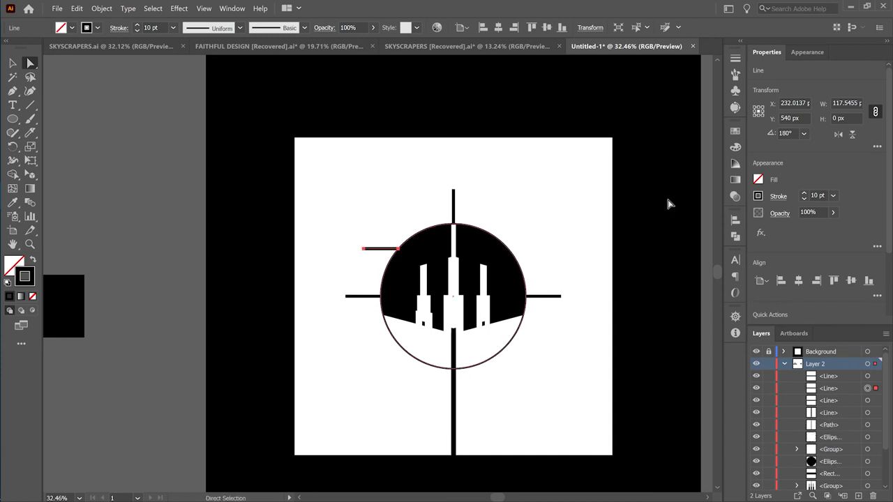
- Set the copied line's angle to 30° and move it so its inner end touches the circle's upper-right edge
left_click(804, 134)
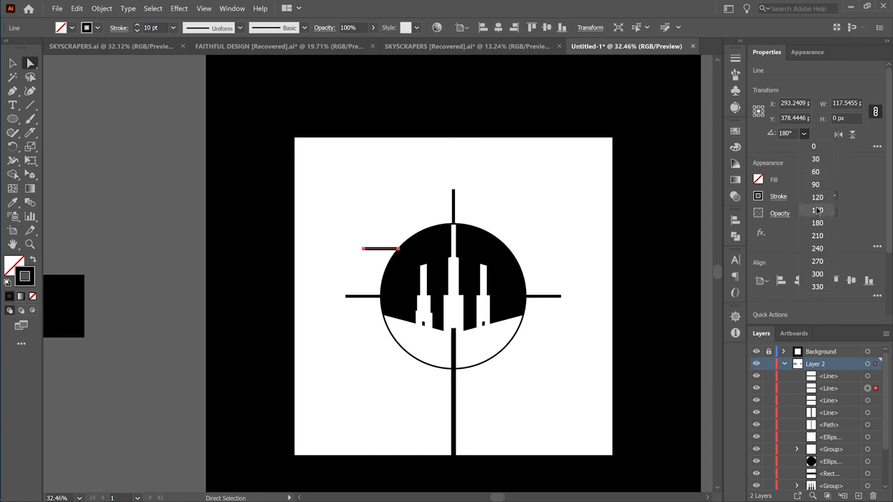
left_click(816, 172)
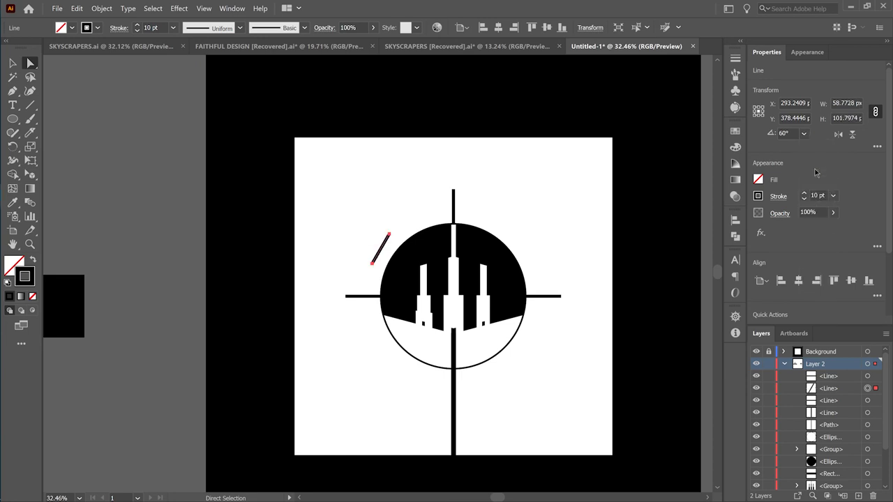
left_click(804, 134)
left_click(816, 159)
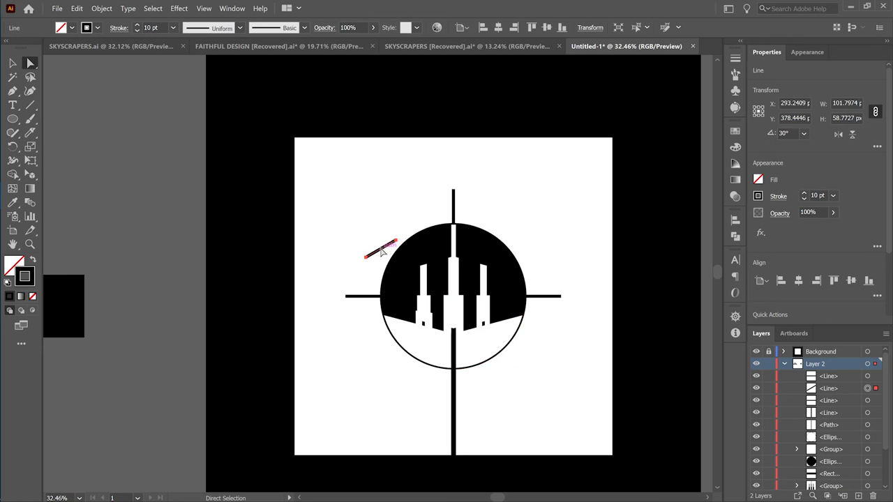
left_click_drag(388, 252, 528, 251)
key("ctrl")
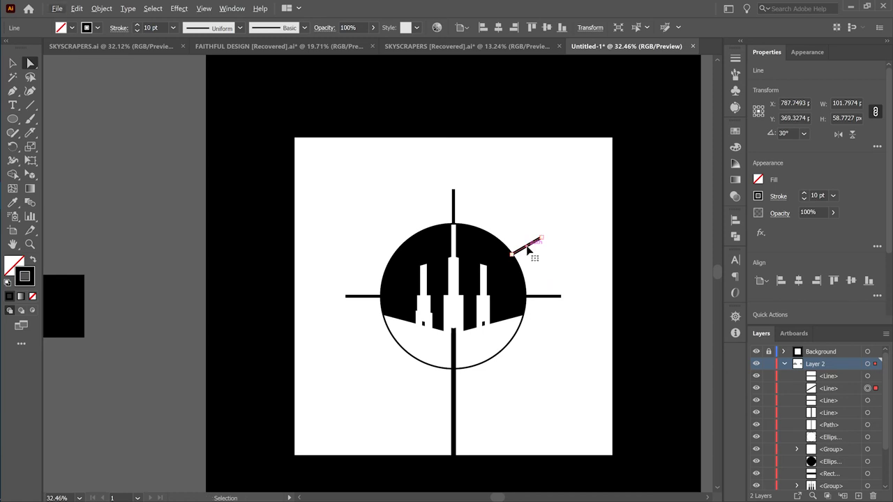
- Copy the diagonal line in place and nudge the copy 420 px to the left, onto the circle's upper-left edge
key("ctrl+c")
key("ctrl+f")
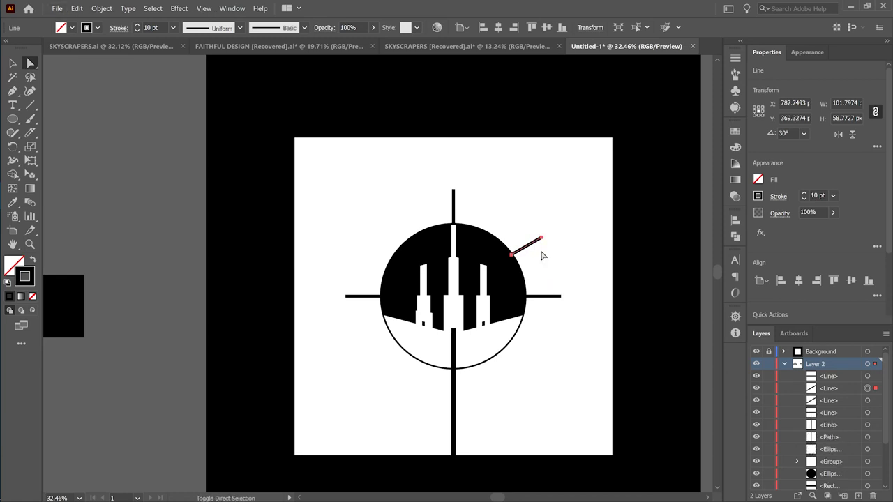
key("shift+Left")
key("shift+Left")
key("shift+Left")
key("shift+Left")
key("shift+Left")
key("shift+Left")
key("shift+Left")
key("shift+Left")
key("shift+Left")
key("shift+Left")
key("shift+Left")
key("shift+Left")
key("shift+Left")
key("shift+Left")
key("shift+Left")
key("shift+Left")
key("shift+Left")
key("shift+Left")
key("shift+Left")
key("shift+Left")
key("shift+Left")
key("shift+Left")
key("shift+Left")
key("shift+Left")
key("shift+Left")
key("shift+Left")
key("shift+Left")
key("shift+Left")
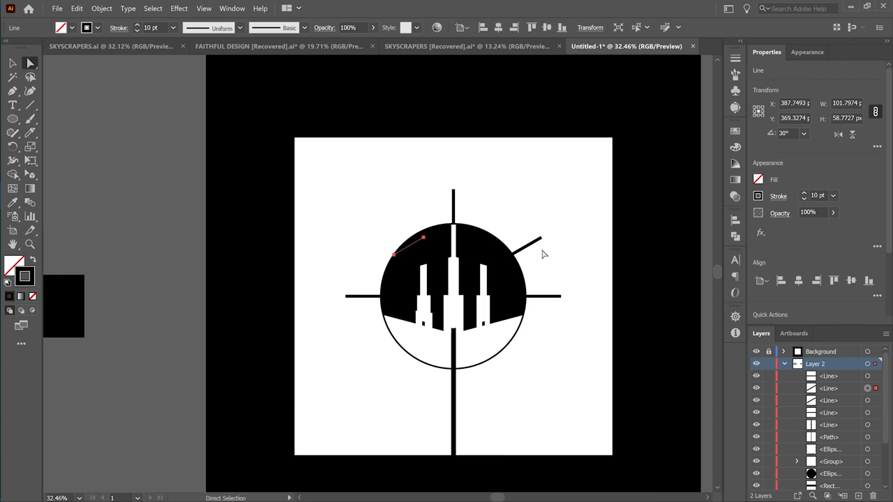
key("shift+Left")
key("shift+Left")
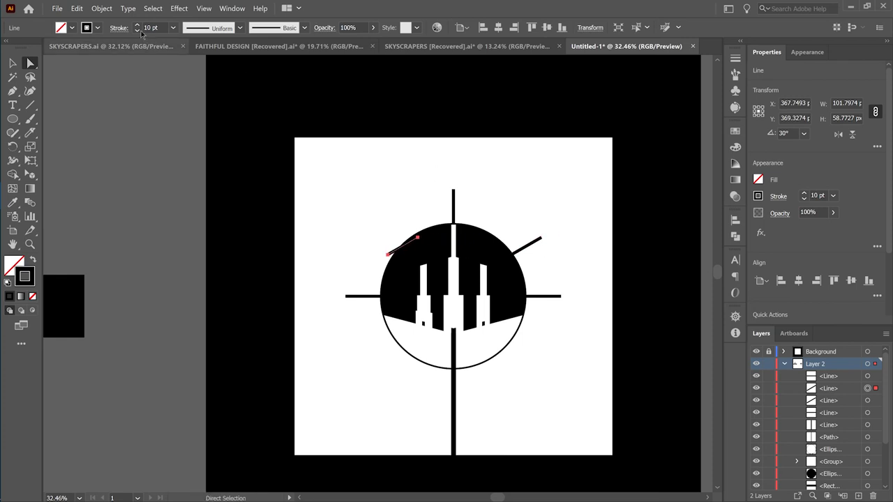
- Reflect the copied diagonal line across the vertical axis
left_click(102, 8)
mouse_move(119, 19)
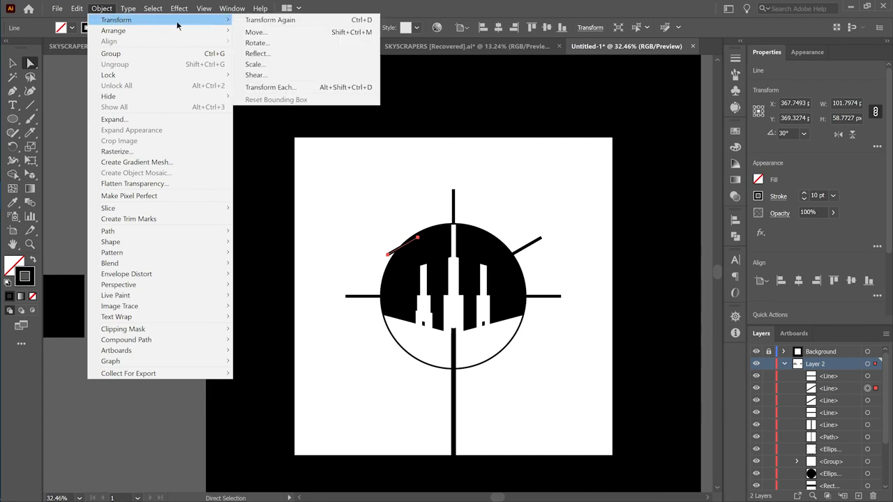
left_click(274, 62)
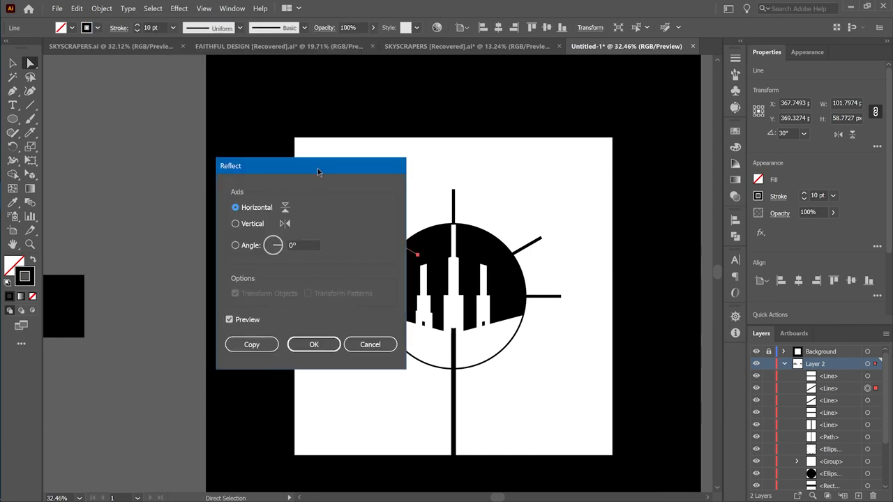
left_click_drag(317, 172, 232, 177)
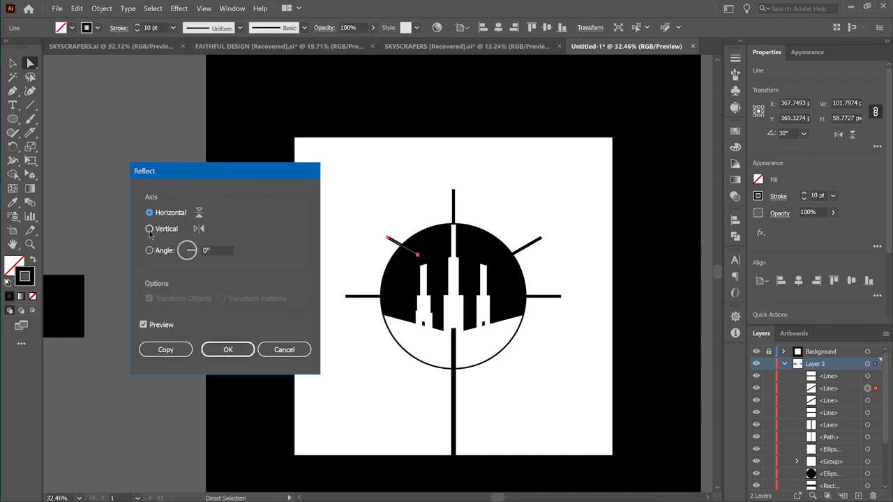
left_click(149, 230)
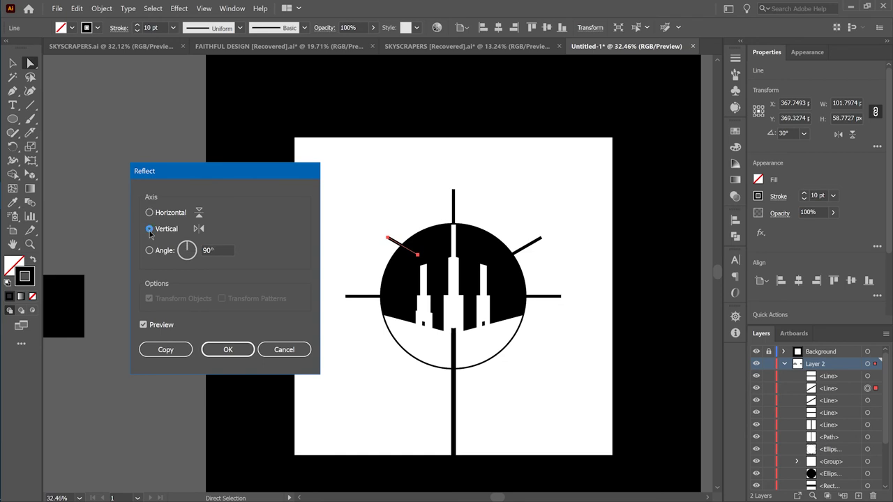
left_click(229, 349)
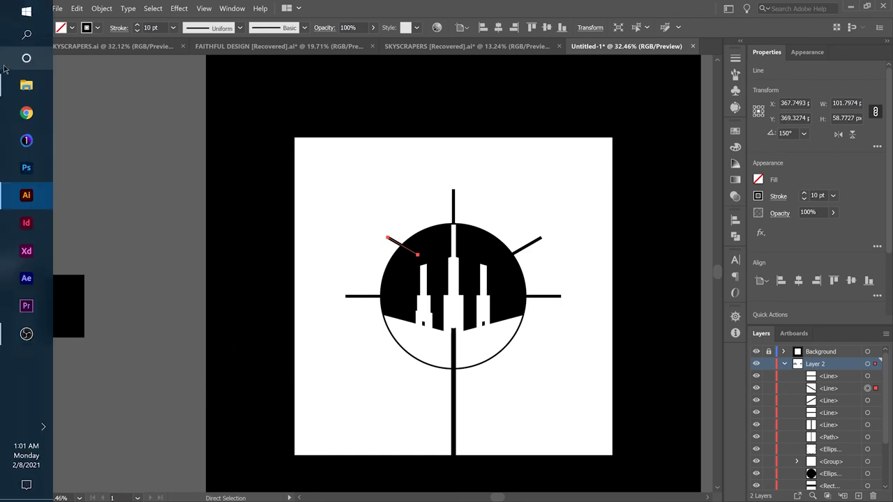
- Align the upper-left diagonal line's outer end flush with the circle's left edge
left_click(13, 63)
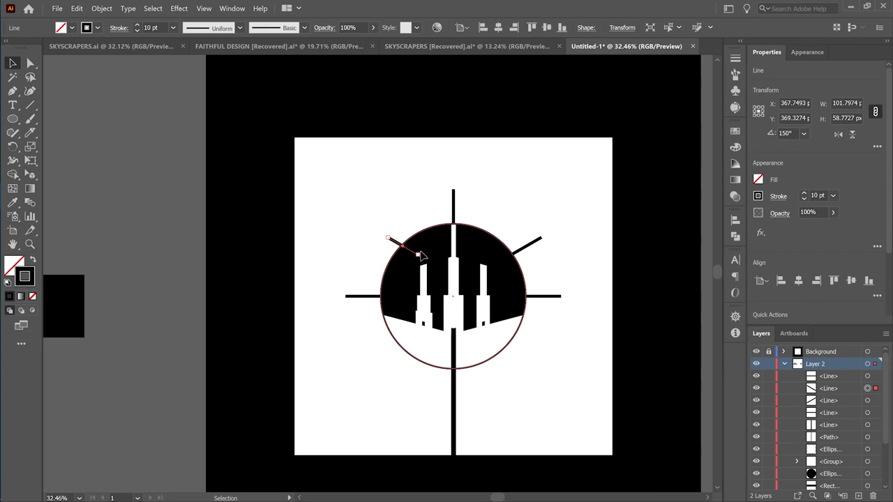
left_click(437, 247, "shift")
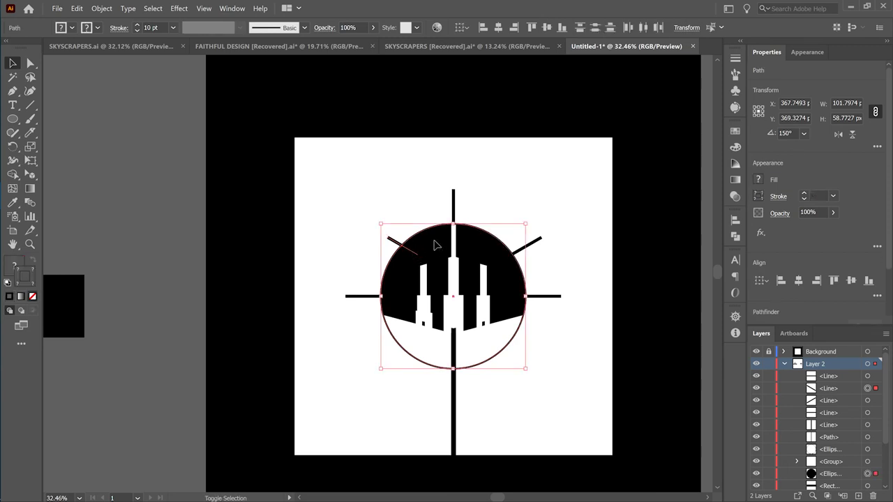
left_click(822, 282)
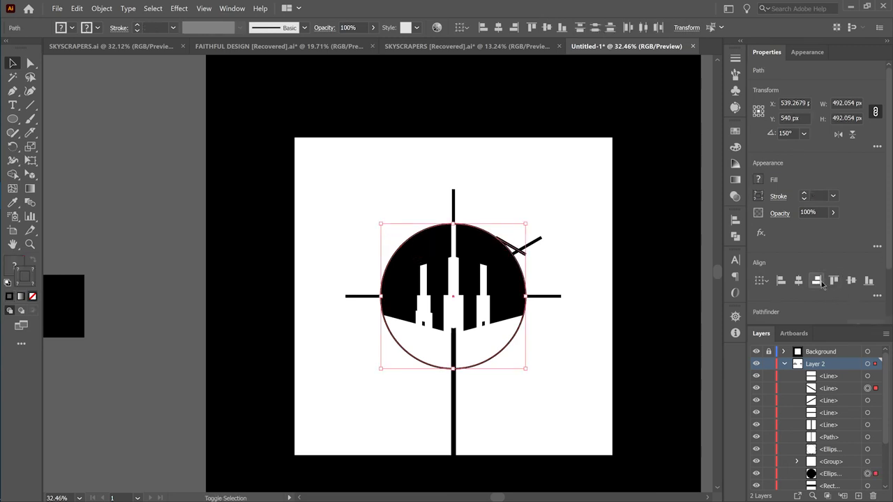
left_click(782, 281)
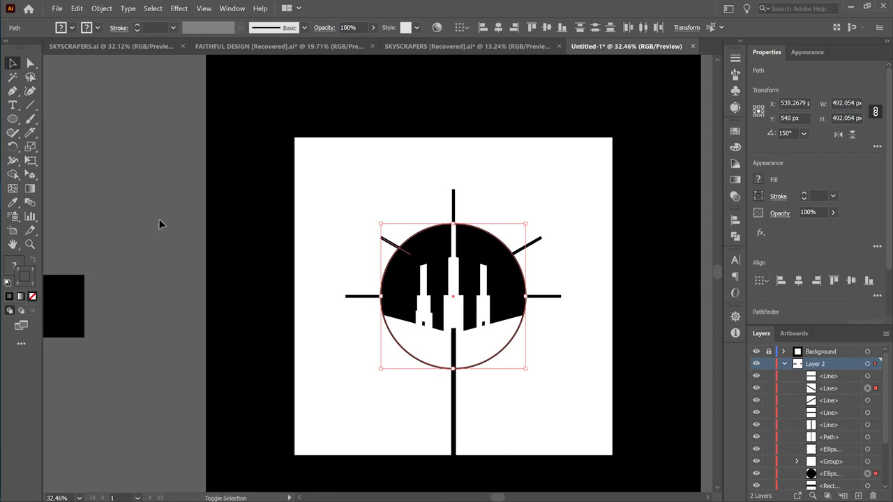
- Nudge the upper-left diagonal line 50 px to the left so its inner end meets the circle's edge
key("shift+Left")
key("shift+Left")
key("v")
left_click(159, 221)
left_click(392, 244)
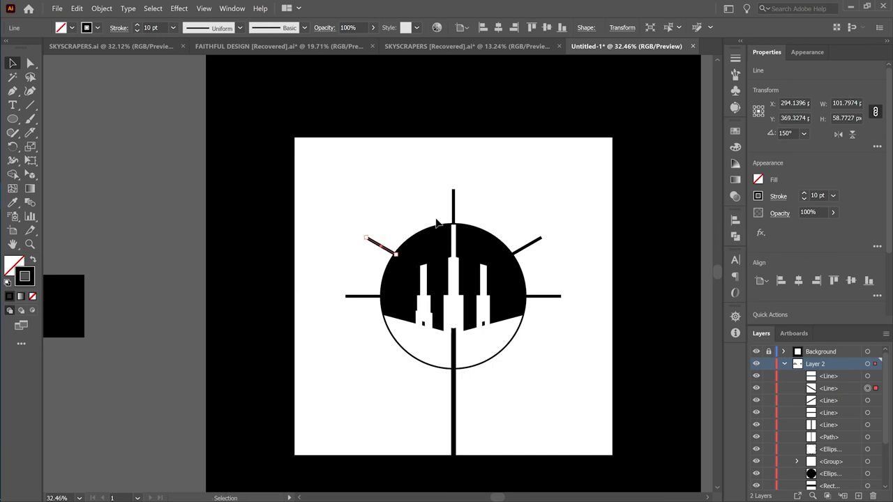
- Align the upper-right diagonal line's outer end flush with the circle's right edge
left_click(526, 247)
left_click(488, 247, "shift")
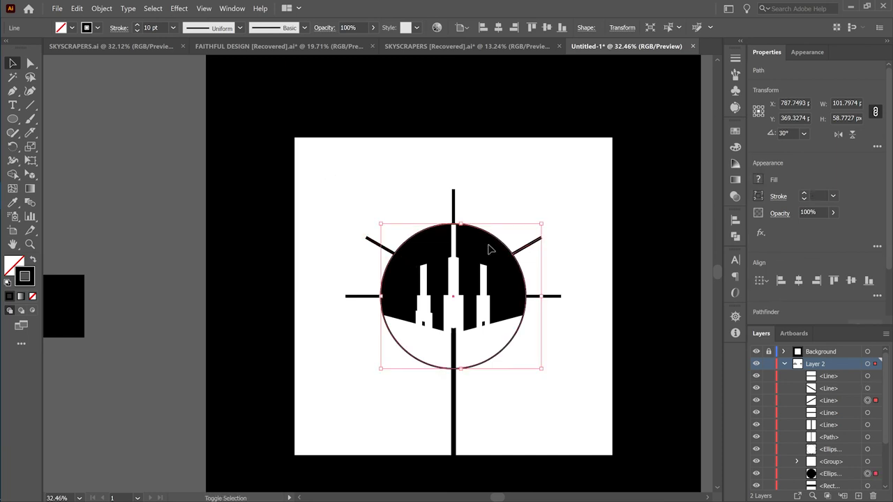
left_click(781, 280)
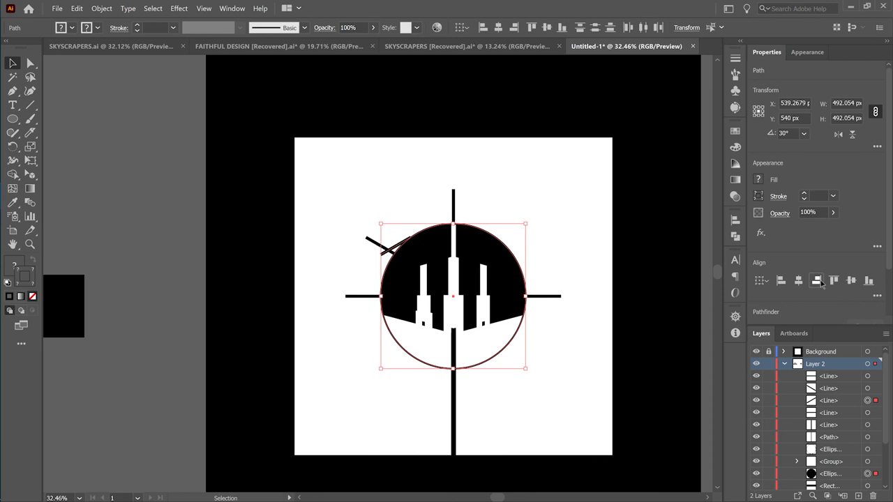
left_click(816, 280)
- Nudge the upper-right diagonal line 50 px to the right so its inner end meets the circle's edge, and deselect it
left_click(579, 233)
left_click(520, 242)
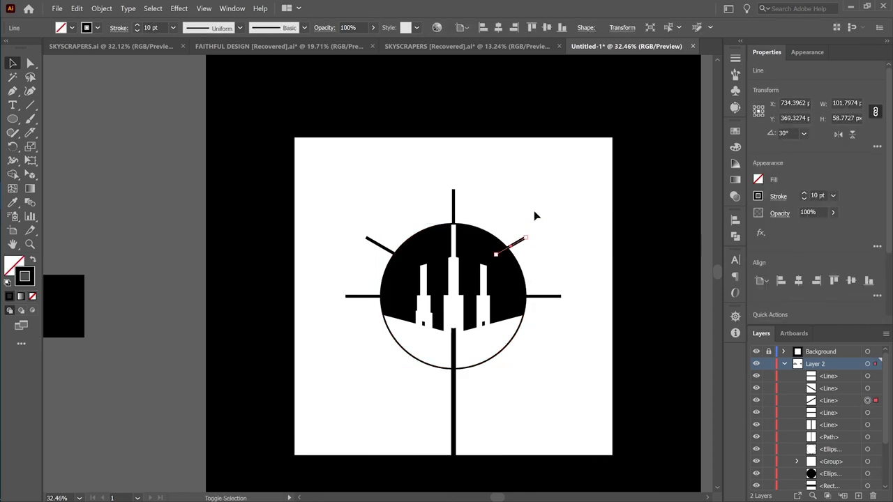
key("shift+Right")
key("shift+Right")
left_click(536, 216)
- Examine the ray arrangement in the SKYSCRAPERS [Recovered].ai reference design and return to the Untitled-1 document
key("z")
left_click_drag(559, 274, 453, 307)
left_click_drag(532, 344, 490, 344)
left_click_drag(516, 307, 547, 339)
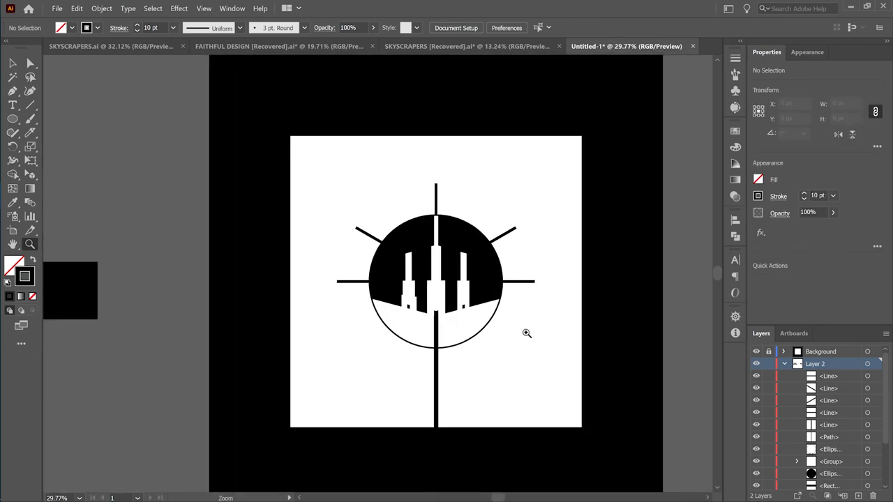
key("v")
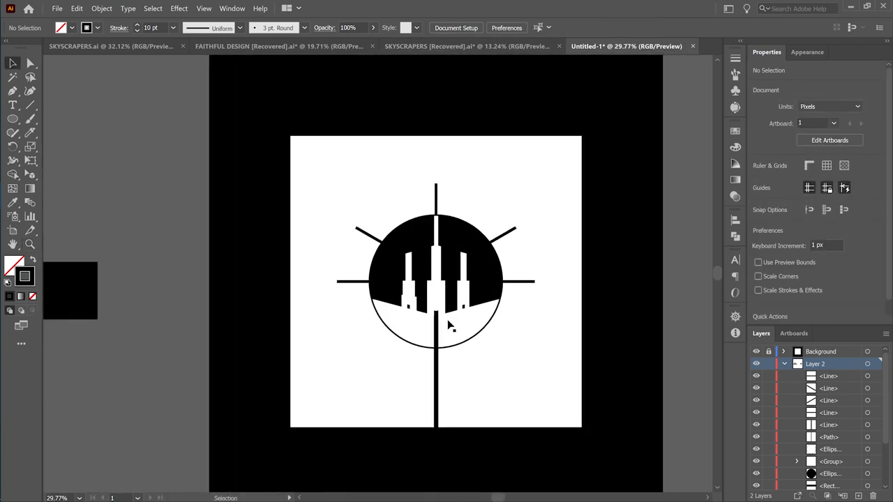
left_click(450, 47)
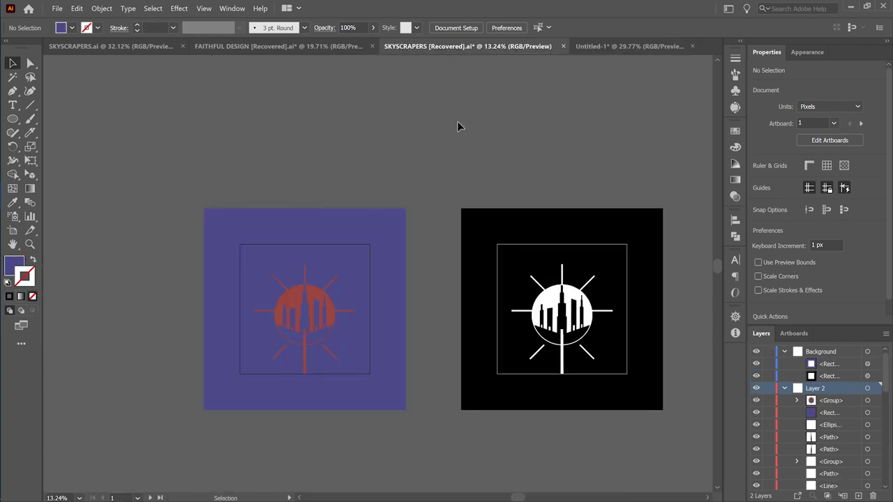
left_click(584, 46)
- Group the two upper diagonal lines and paste a copy of the group in place
left_click(364, 233)
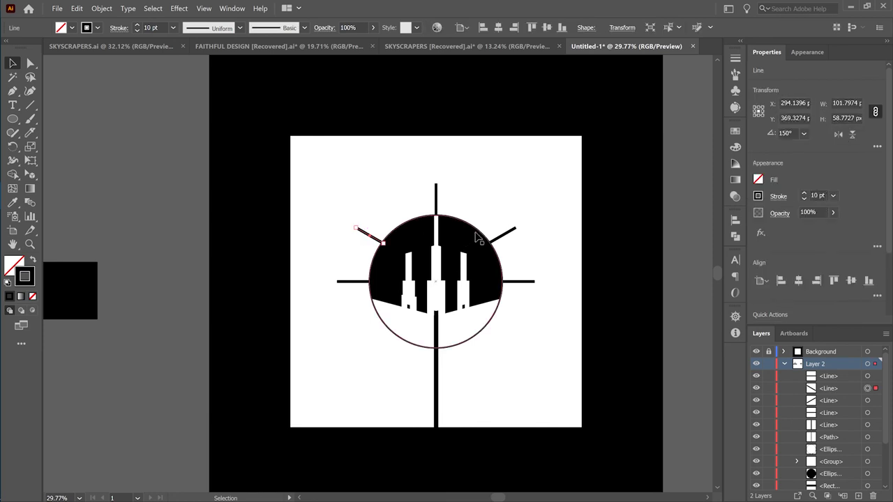
left_click(505, 238, "shift")
key("ctrl+g")
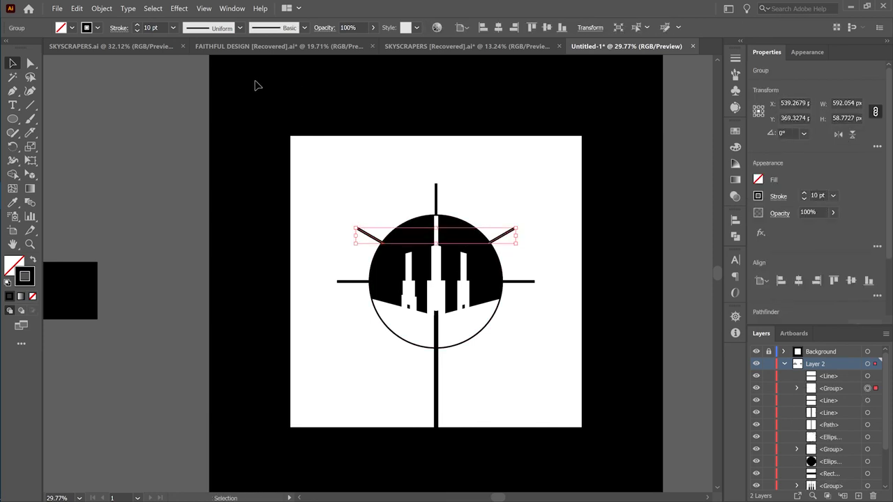
key("a")
key("v")
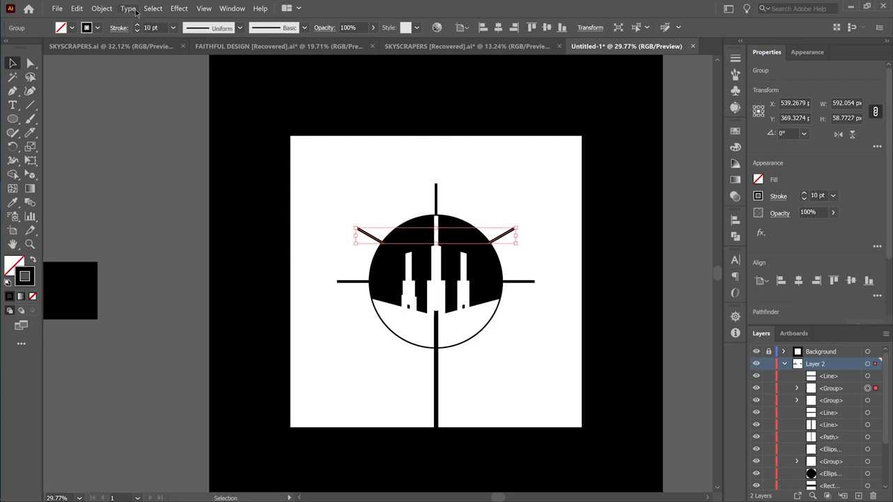
- Reflect the copied diagonal-line group across the horizontal axis
left_click(102, 8)
mouse_move(116, 20)
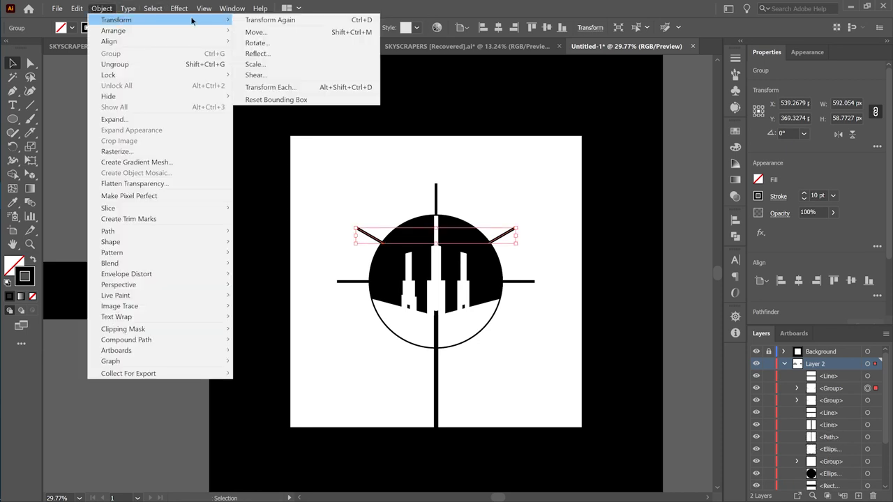
left_click(258, 54)
left_click(153, 214)
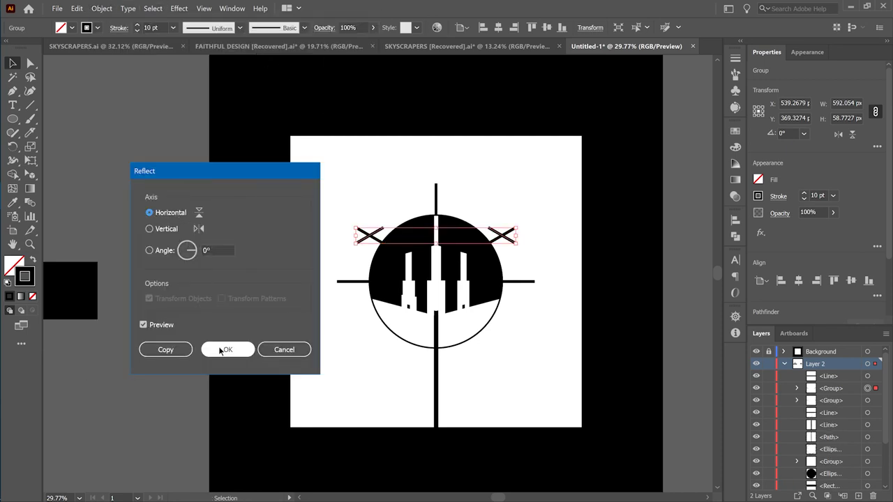
left_click(224, 350)
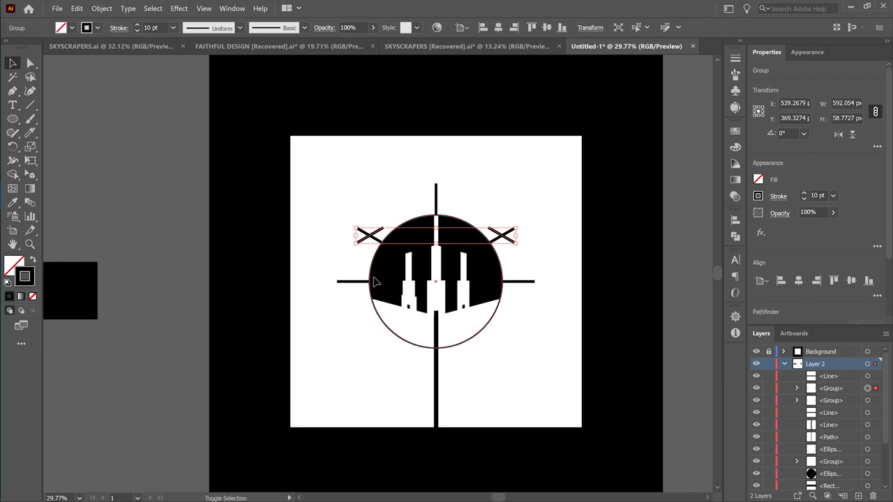
- Align the reflected diagonal-line group with the circle's bottom edge and deselect everything
left_click(484, 282, "shift")
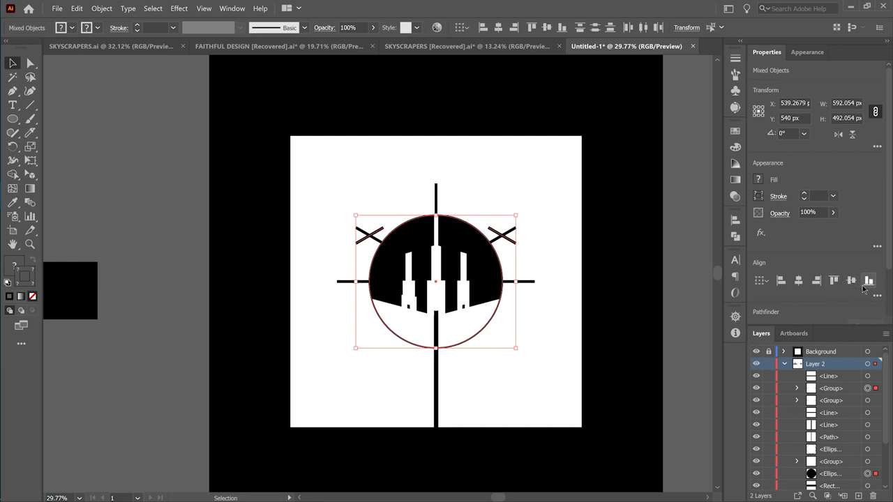
left_click(816, 280)
left_click(704, 337)
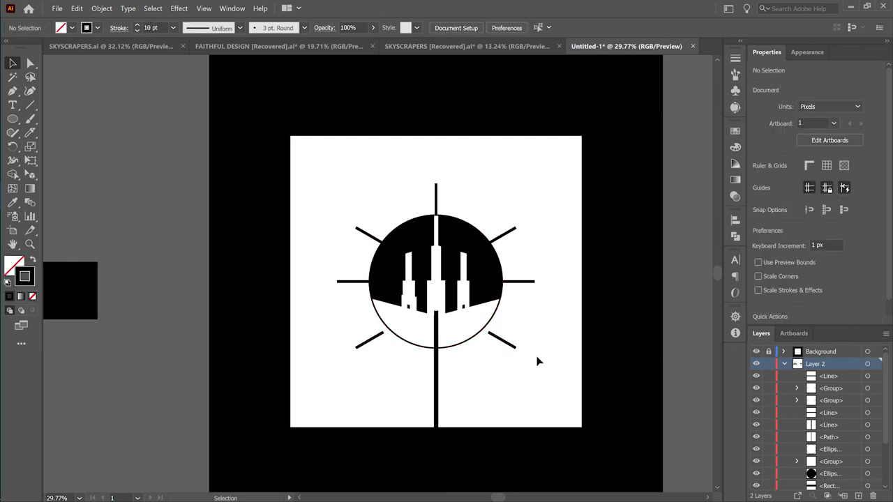
- Look over the whole logo and compare it with the reference design in SKYSCRAPERS [Recovered].ai
key("z")
left_click_drag(457, 354, 401, 356)
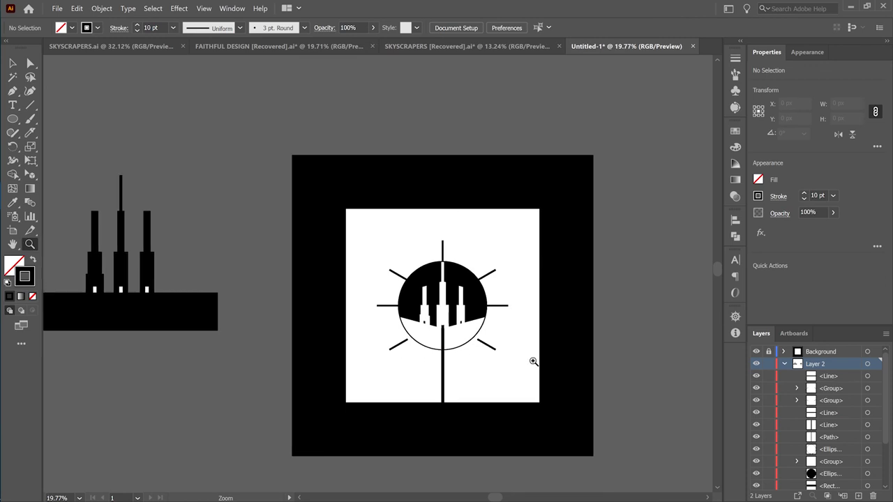
key("v")
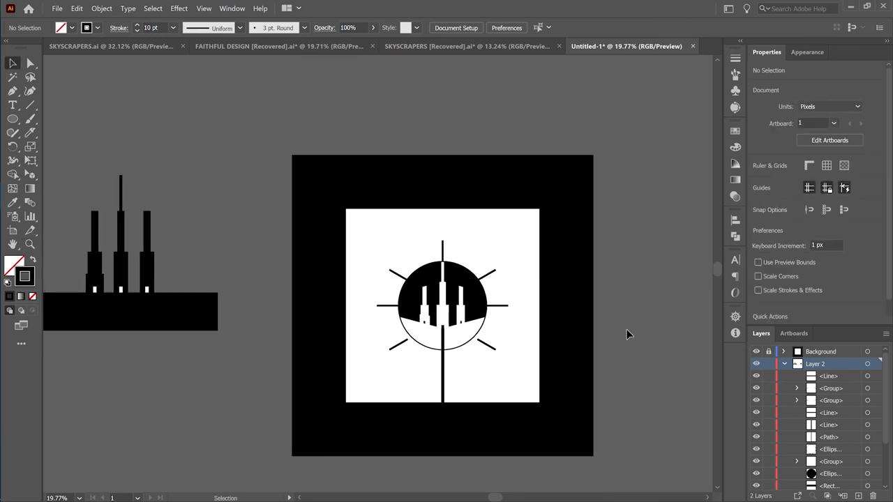
left_click(438, 51)
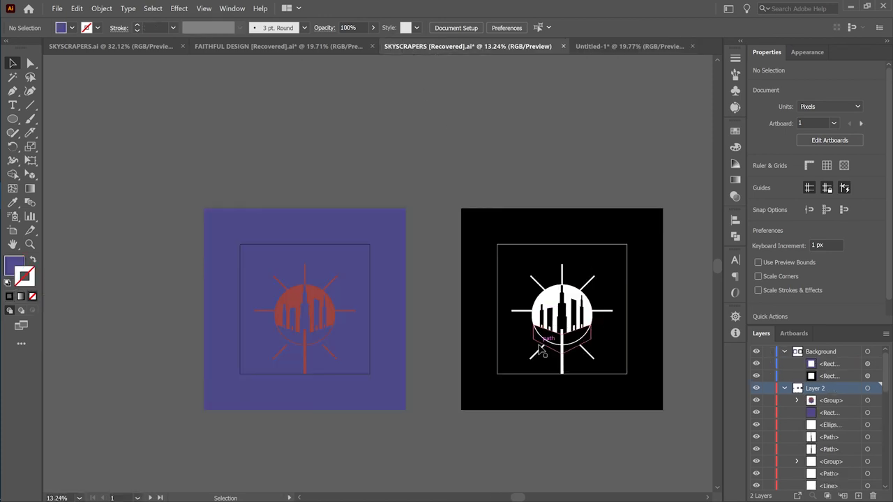
- Inspect the vertical ray above the circle in the reference design and return to the Untitled-1 document
left_click(563, 273)
left_click(563, 271)
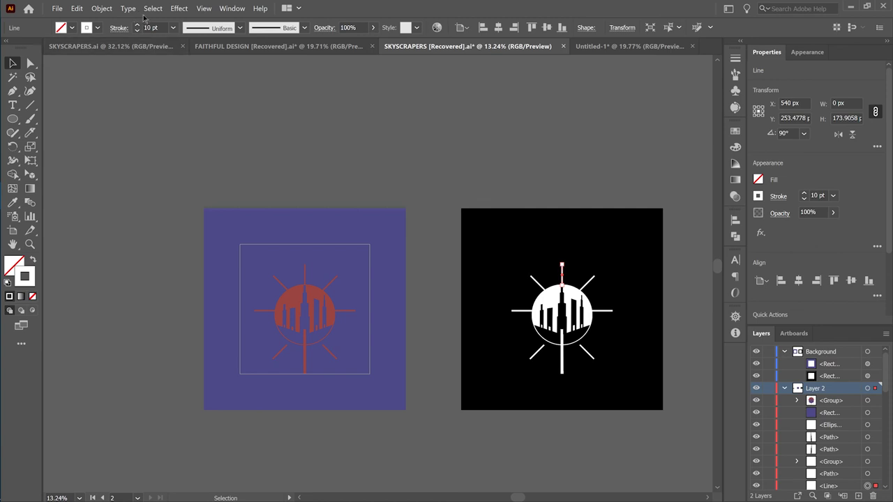
left_click(632, 299)
key("z")
left_click_drag(583, 340, 562, 325)
left_click(628, 46)
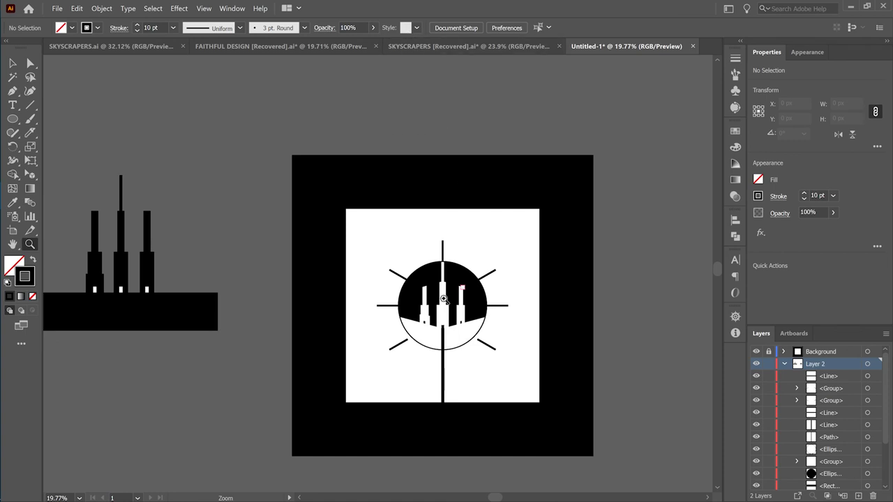
- Select the circle, skyscrapers, central strip and all rays on the artboard and group them
mouse_move(444, 351)
left_mouse_down()
mouse_move(623, 356)
mouse_move(446, 364)
left_mouse_up()
left_click(446, 363, "alt")
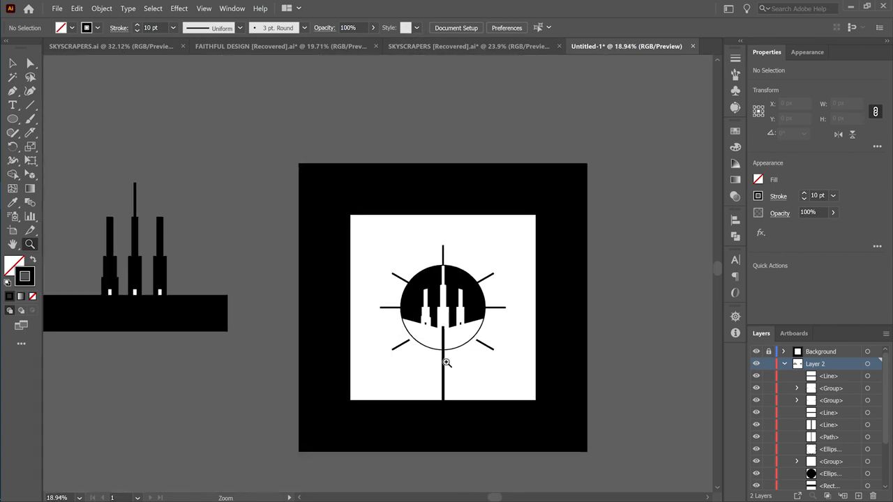
key("v")
left_click_drag(369, 247, 500, 379)
key("ctrl+g")
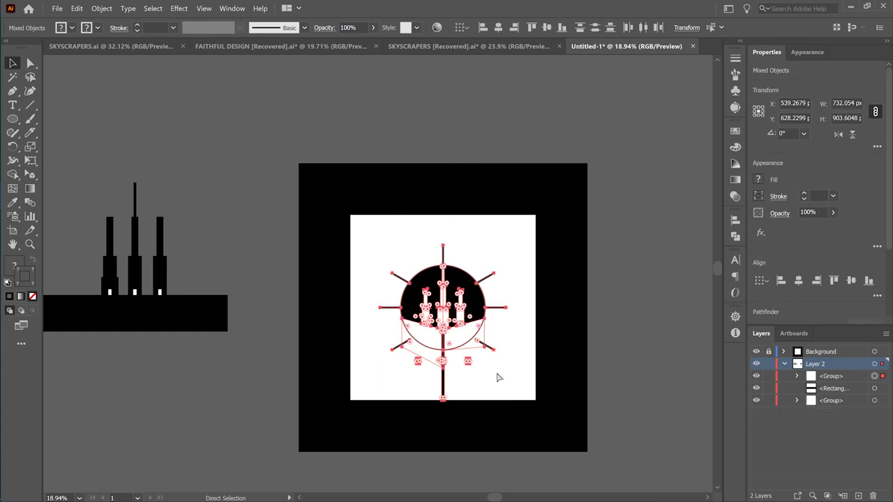
- Try to apply the Pathfinder Merge operation to the unexpanded logo group
left_click(734, 238)
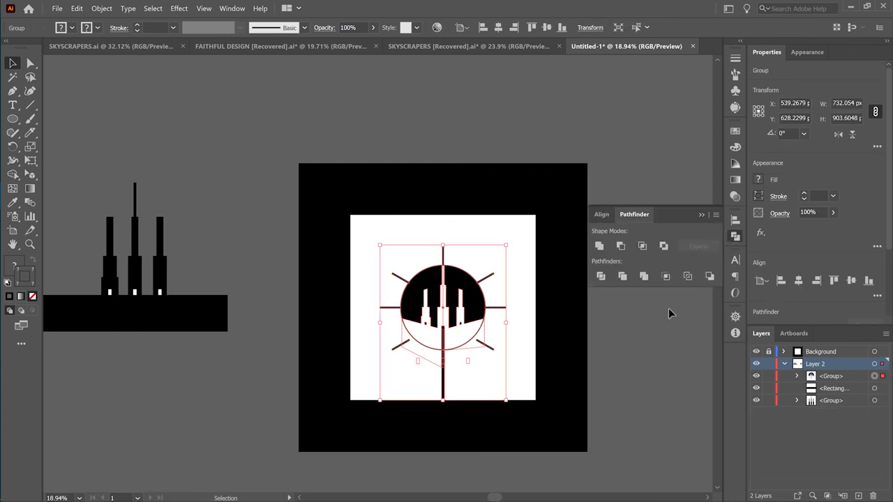
left_click(646, 277)
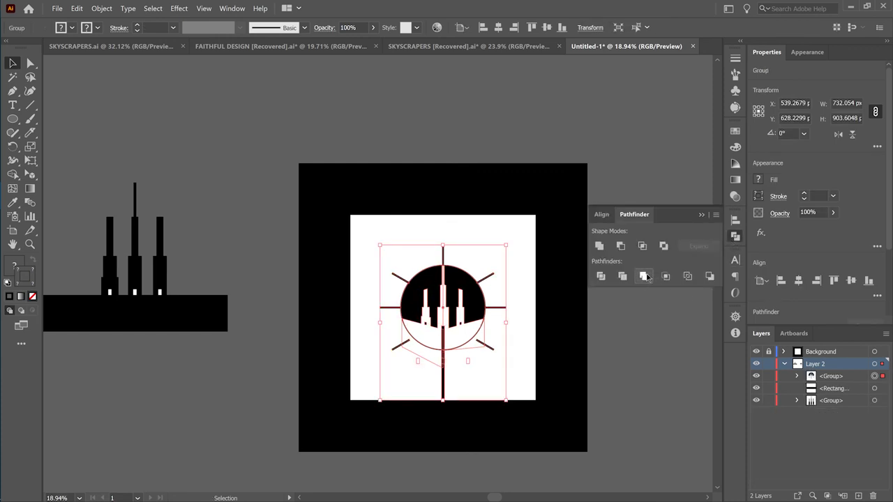
left_click(702, 216)
key("ctrl+z")
- Expand the fill and stroke of the logo group and deselect it
left_click(101, 9)
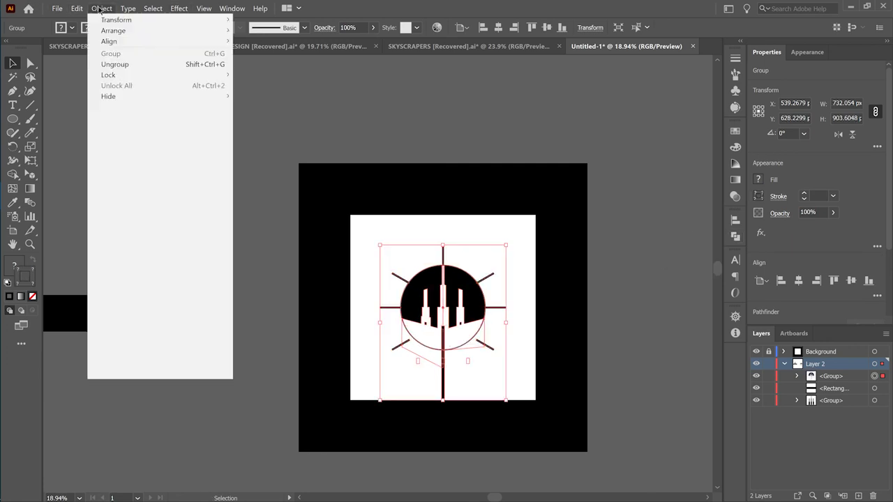
left_click(115, 119)
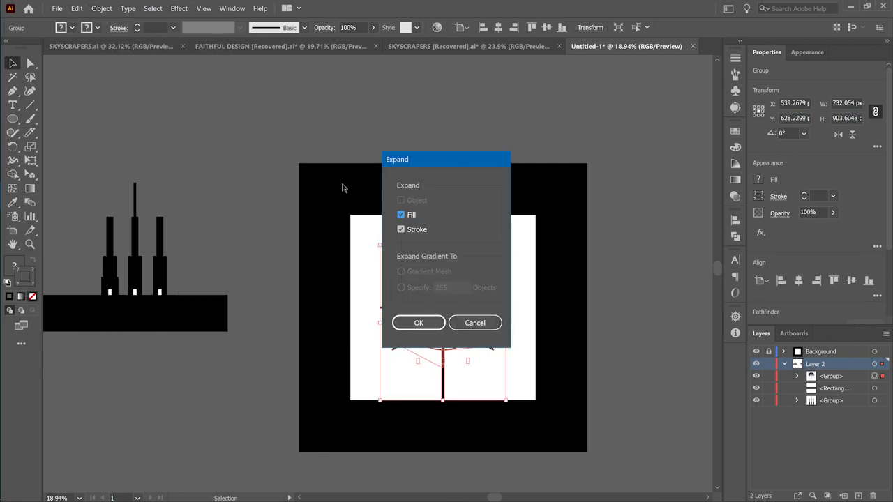
left_click(419, 323)
left_click(658, 336)
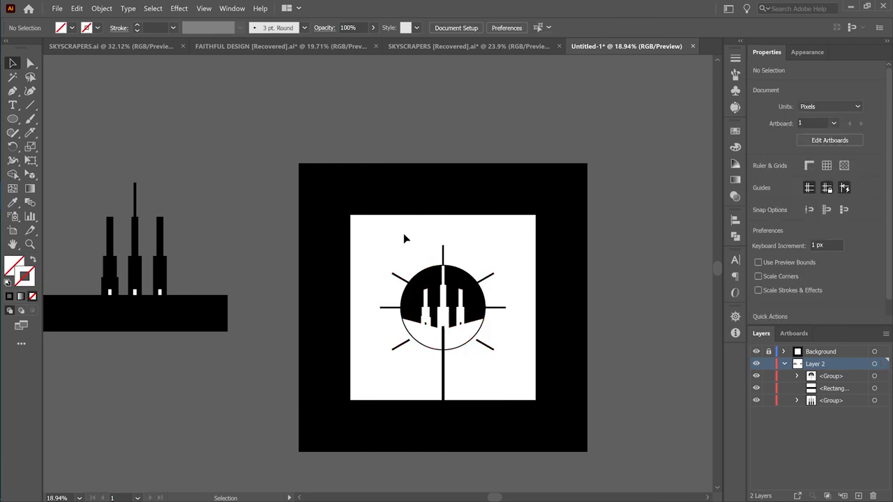
- Merge the shapes of the expanded logo group with Pathfinder and deselect it
left_click_drag(374, 228, 496, 381)
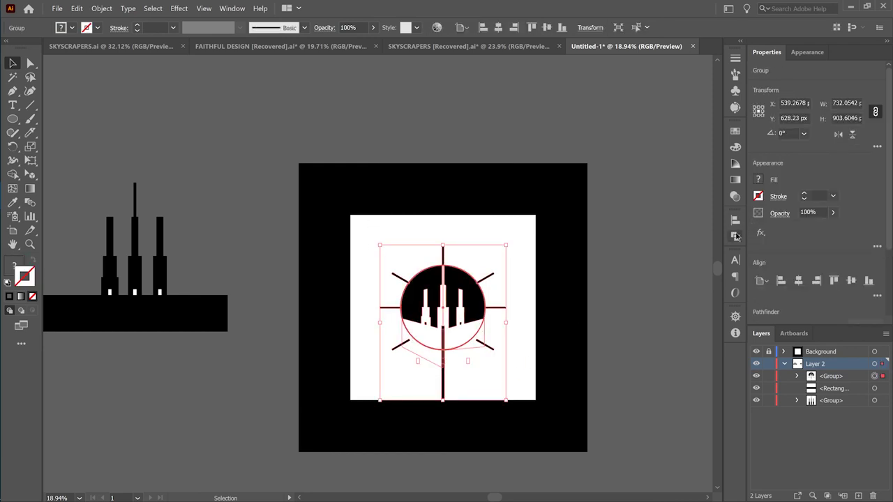
left_click(643, 277)
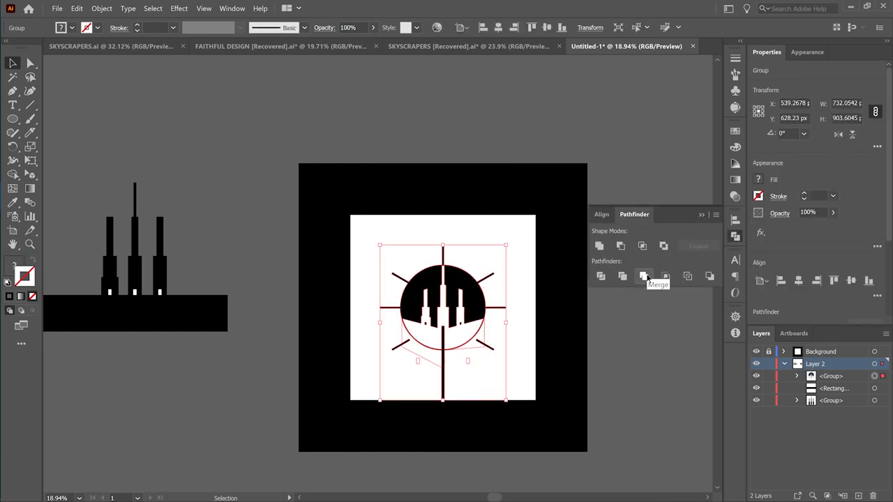
left_click(281, 173)
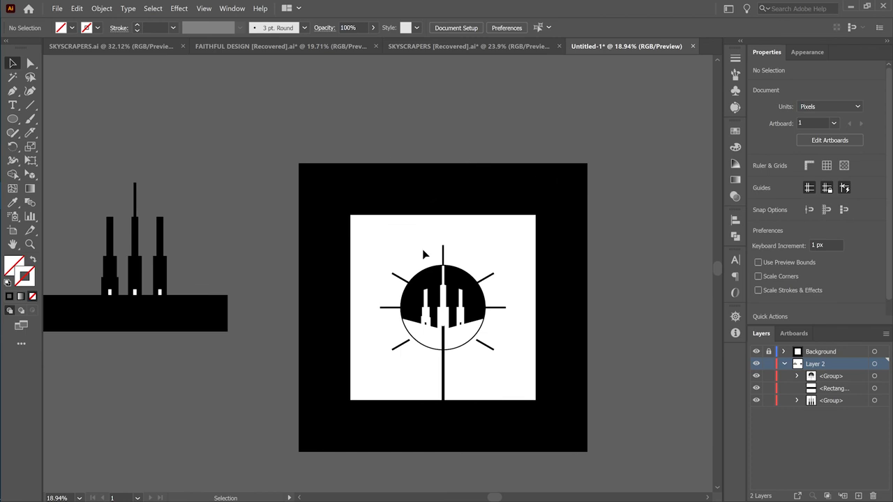
- Move the merged logo group about 9 px to the right on the artboard
left_click(428, 280)
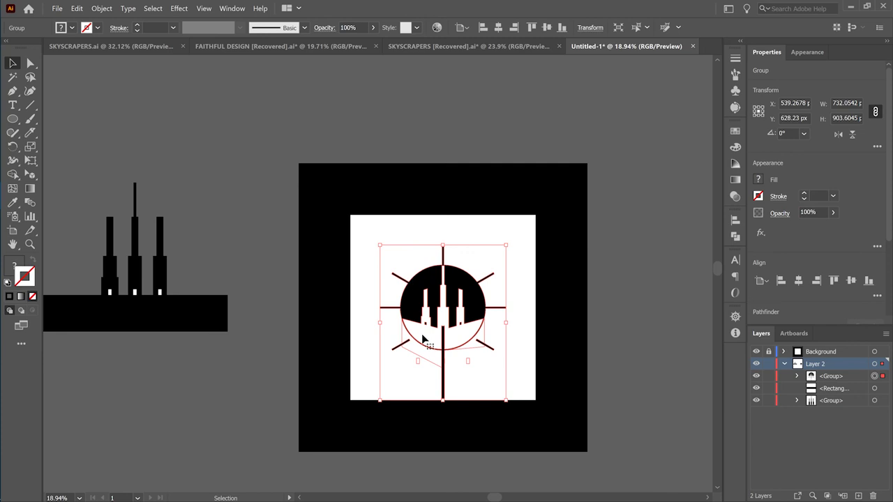
left_click(140, 274)
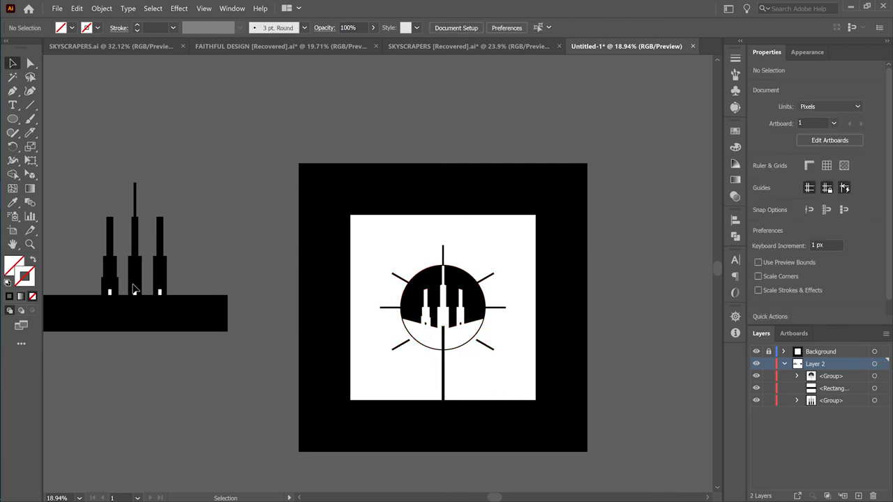
left_click(128, 224)
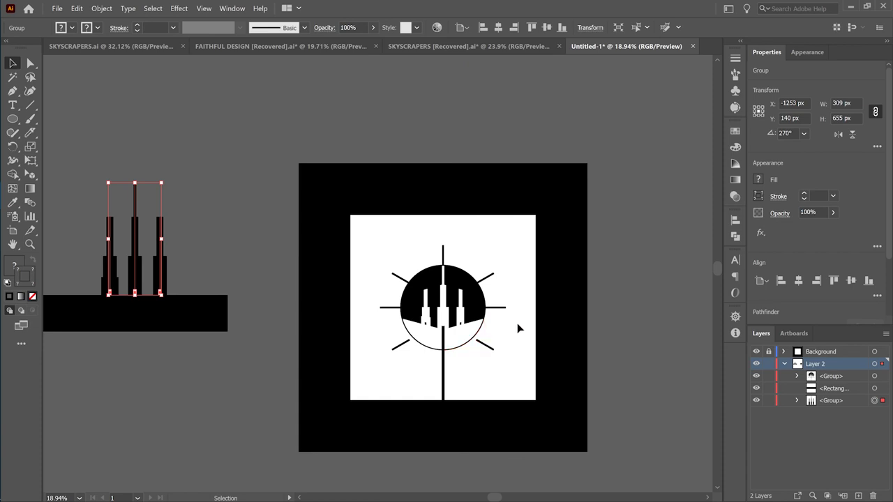
left_click(428, 282)
left_click(510, 224)
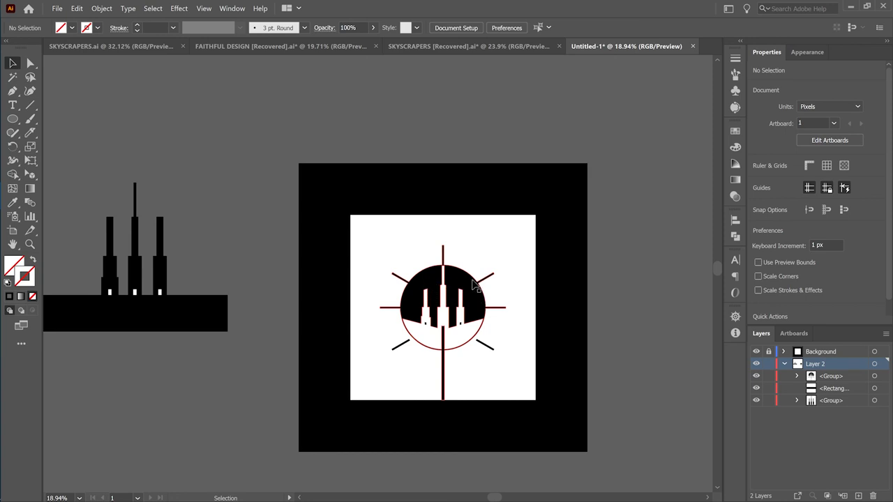
mouse_move(459, 282)
left_mouse_down()
mouse_move(466, 293)
mouse_move(450, 274)
mouse_move(464, 275)
mouse_move(461, 282)
left_mouse_up()
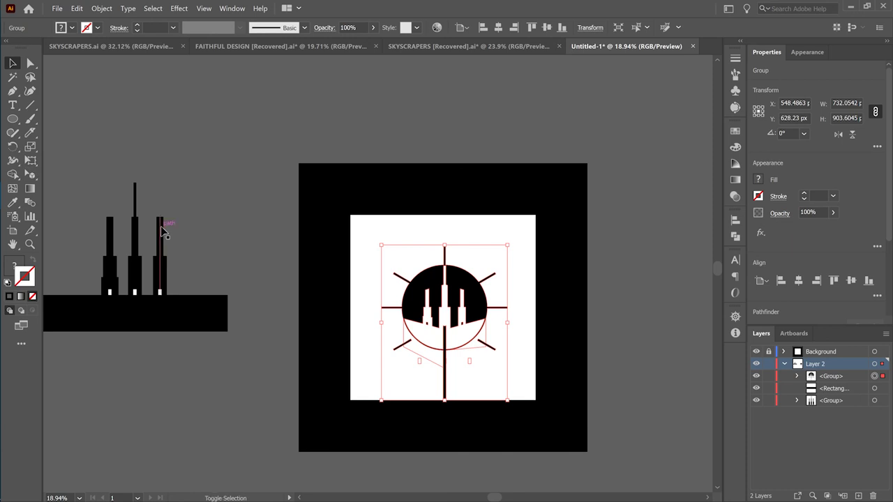
- Show the perspective grid over the logo and activate the Perspective Selection tool
key("ctrl+shift+i")
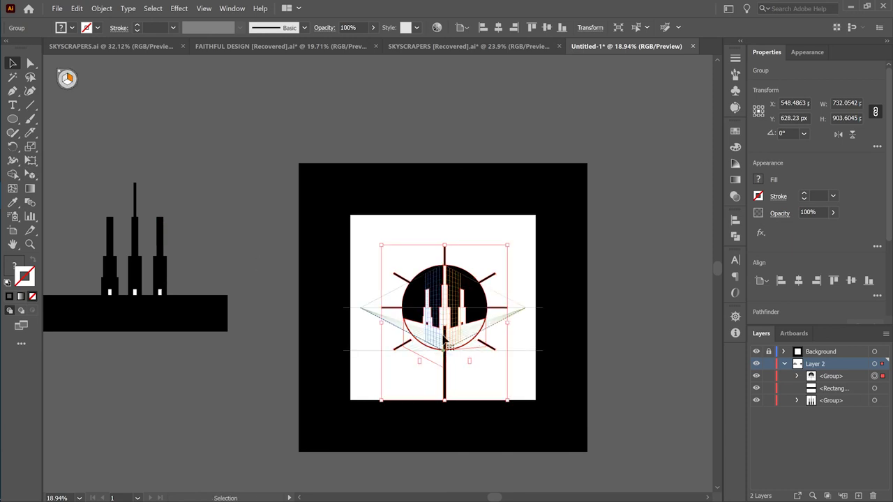
key("z")
left_click(481, 333)
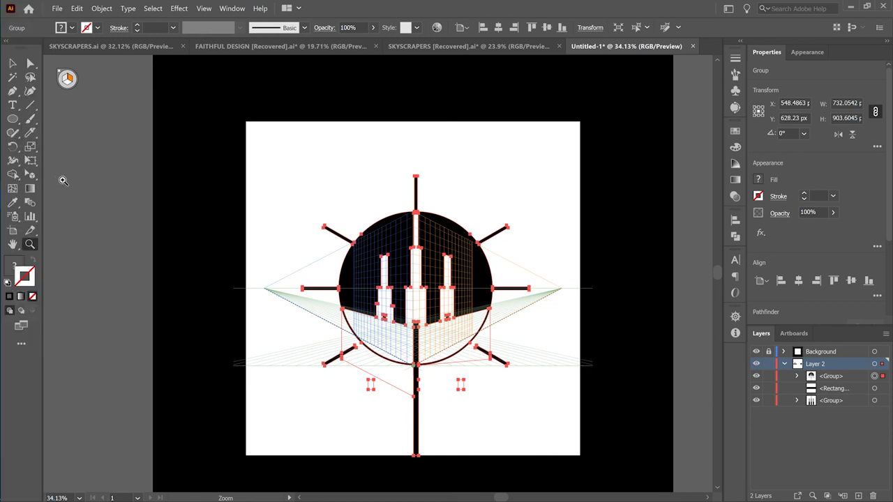
left_click(30, 175)
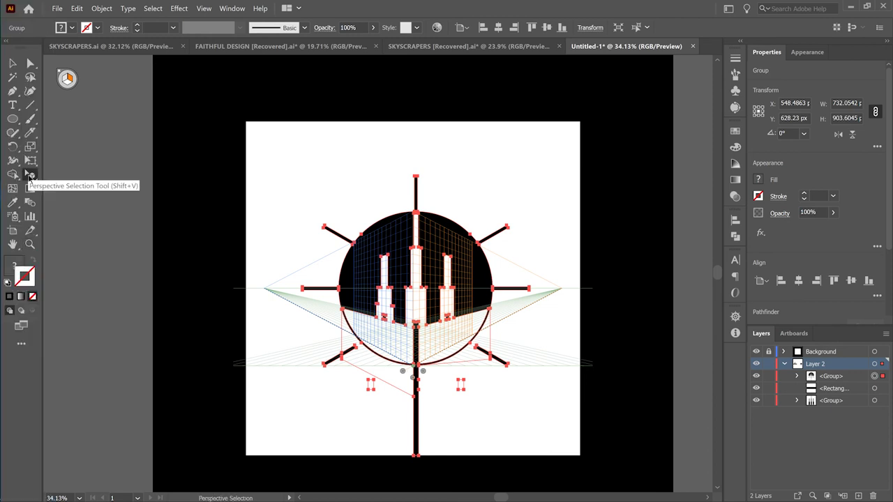
- Try to place the merged logo group on the left plane of the perspective grid
left_click(63, 79)
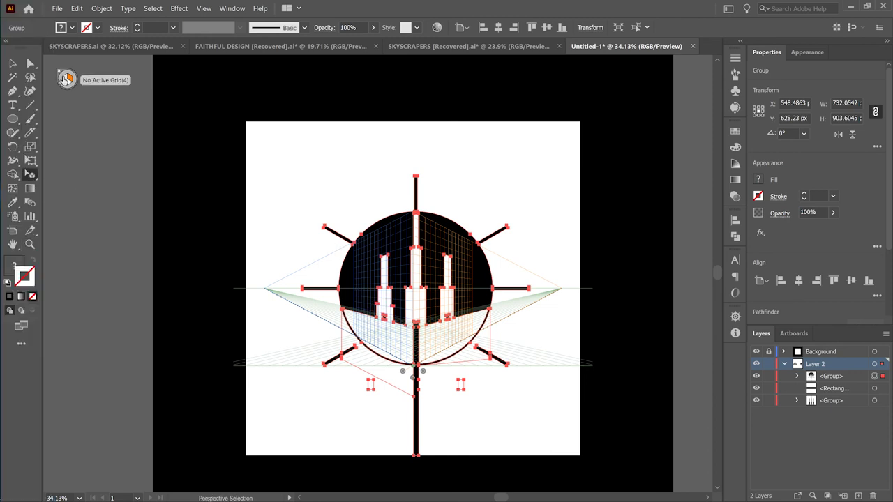
left_click_drag(357, 271, 410, 266)
left_click(71, 79)
key("ctrl+z")
key("ctrl+z")
key("ctrl+z")
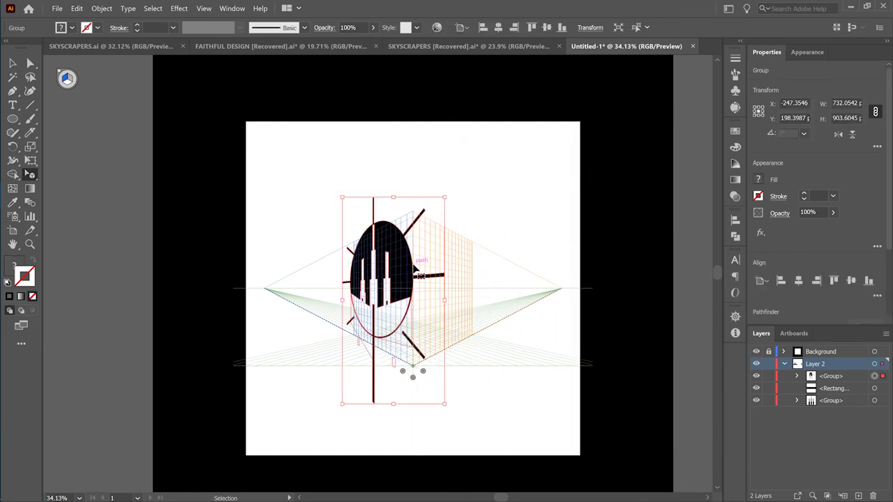
- Try placing the logo group on the grid's right plane, undo it, and hide the perspective grid
left_click(72, 80)
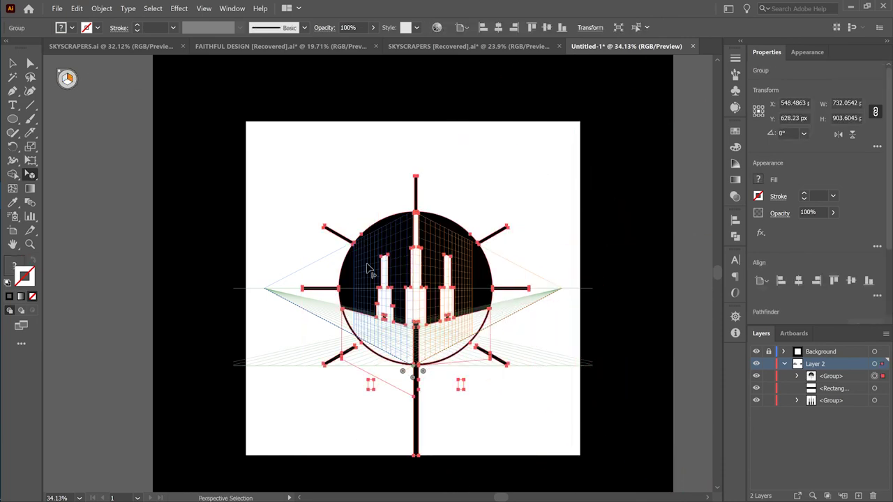
left_click_drag(427, 286, 448, 289)
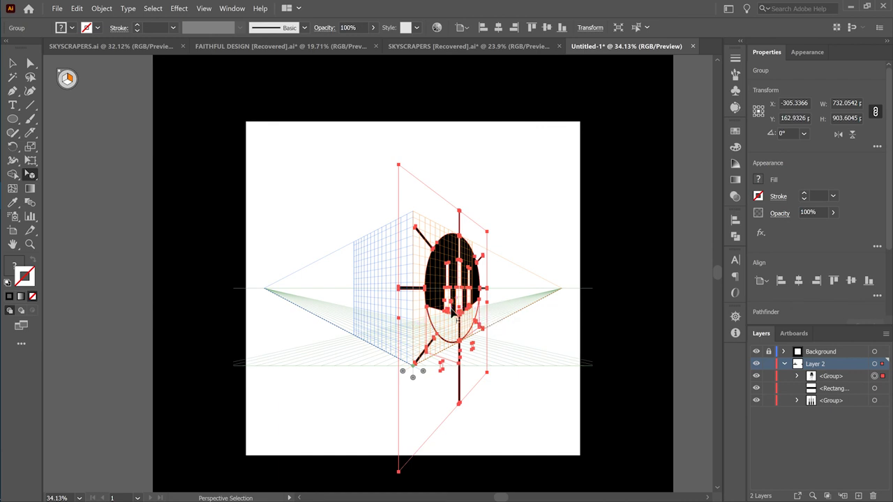
key("ctrl+z")
left_click(160, 94)
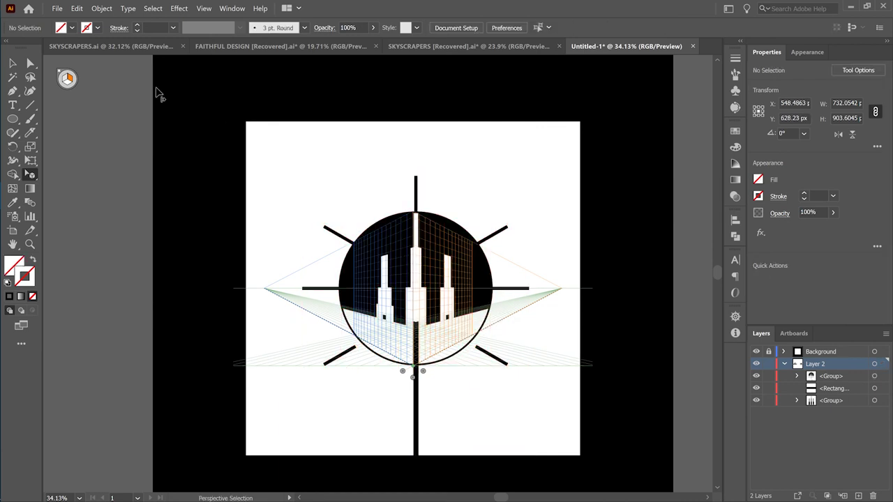
left_click(60, 72)
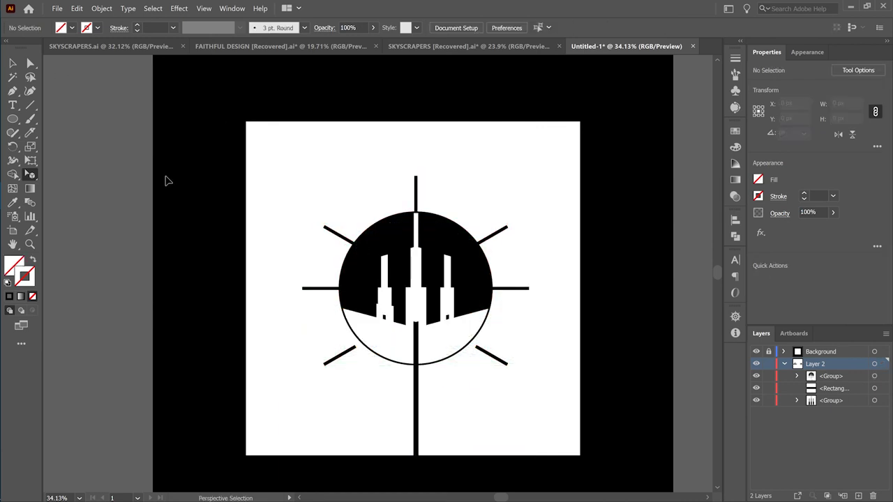
- Select the merged logo group on the artboard
key("z")
left_click_drag(547, 293, 562, 359)
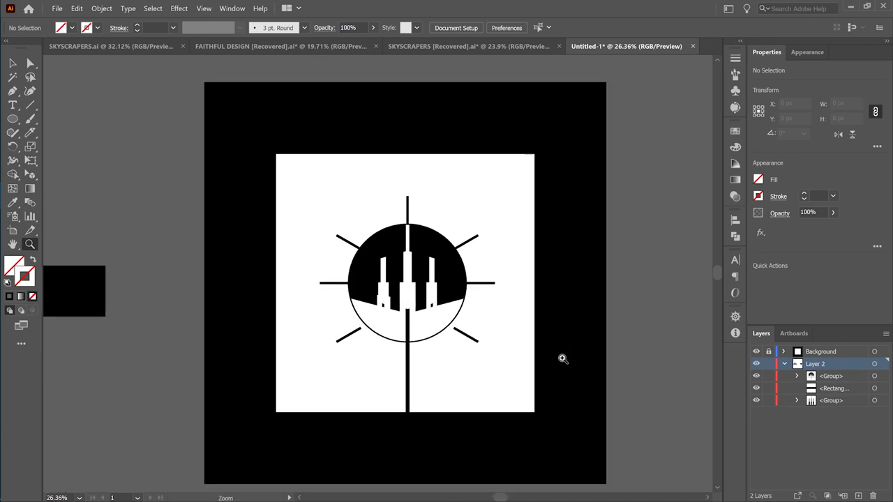
key("v")
left_click(416, 250)
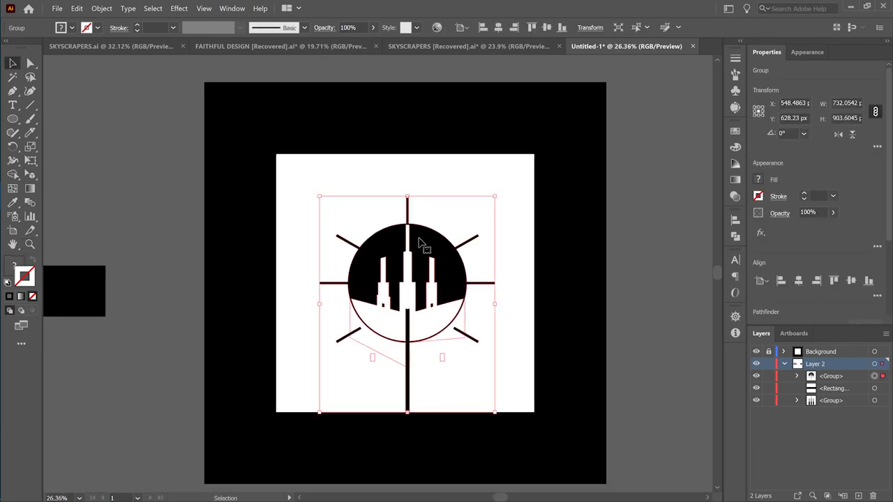